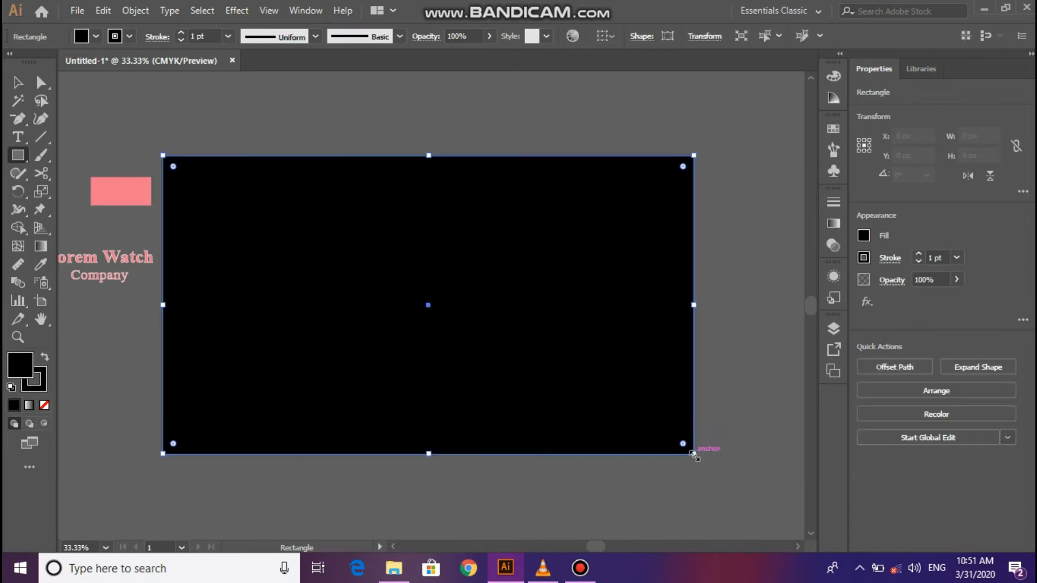
# Remove the stroke from the large black rectangle and fill it with the pink sampled from the small swatch rectangle.
pyautogui.click(16, 85)
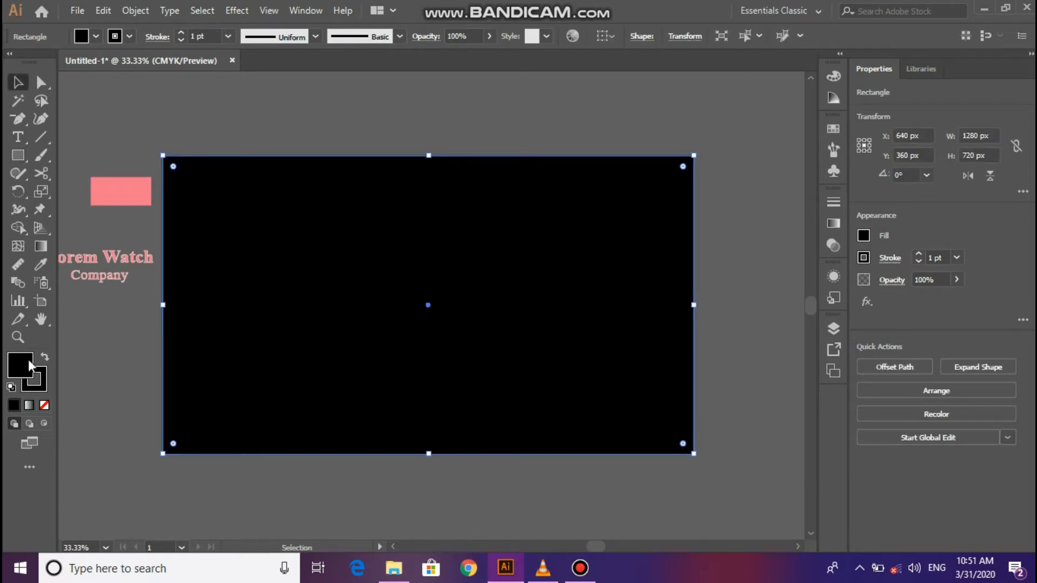
pyautogui.click(42, 385)
pyautogui.click(44, 405)
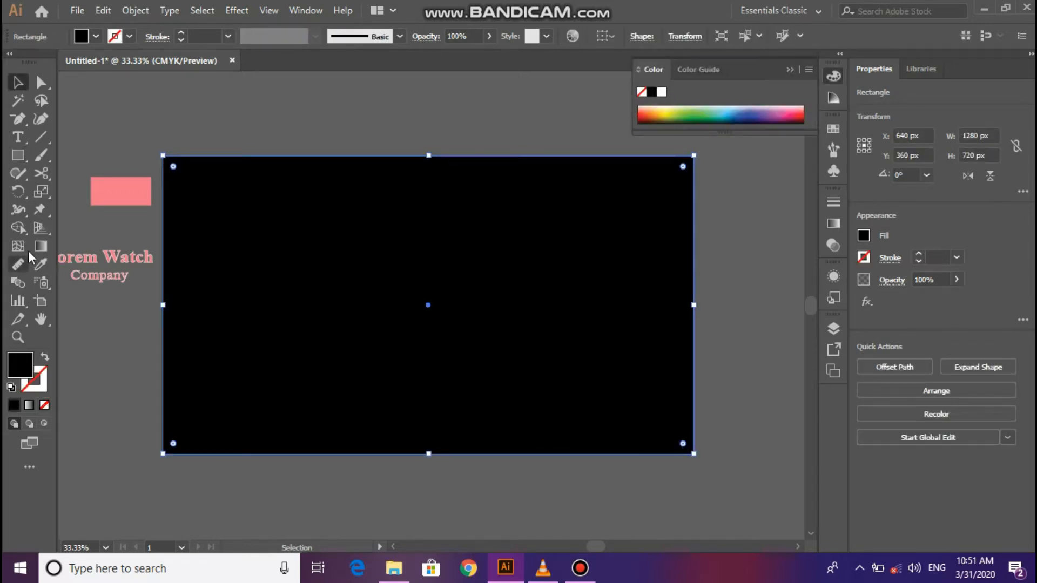
pyautogui.click(41, 263)
pyautogui.click(103, 191)
pyautogui.press('v')
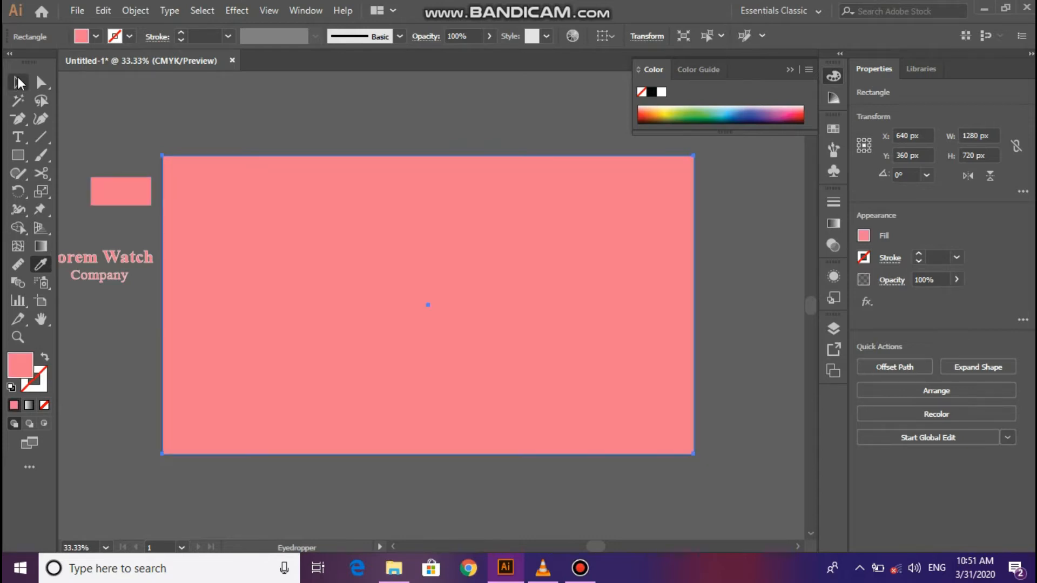
# Apply a radial white-to-pink gradient to the rectangle, with the pink stop at 100% location.
pyautogui.click(833, 223)
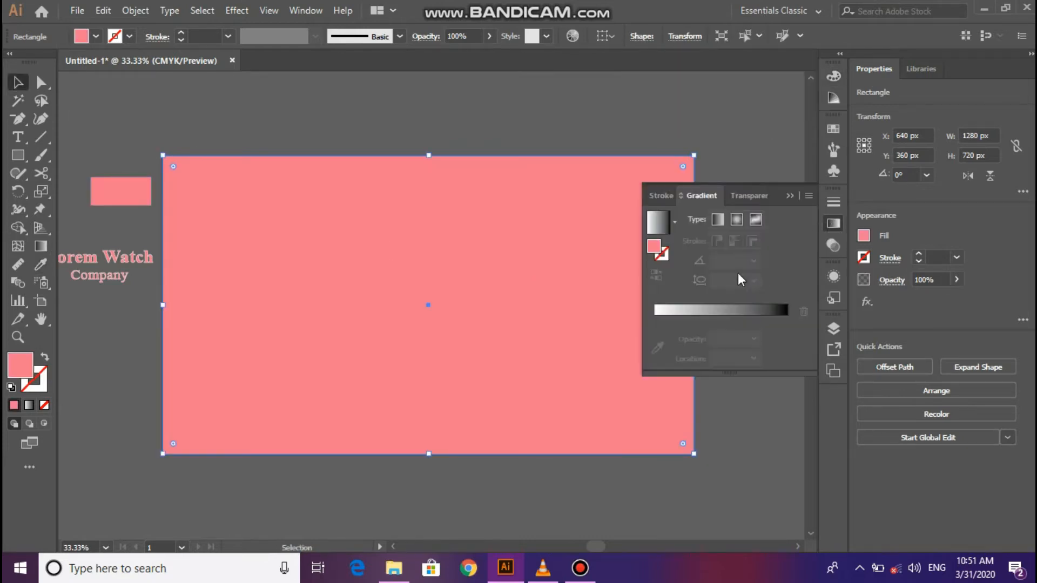
pyautogui.click(750, 310)
pyautogui.click(785, 338)
pyautogui.click(804, 330)
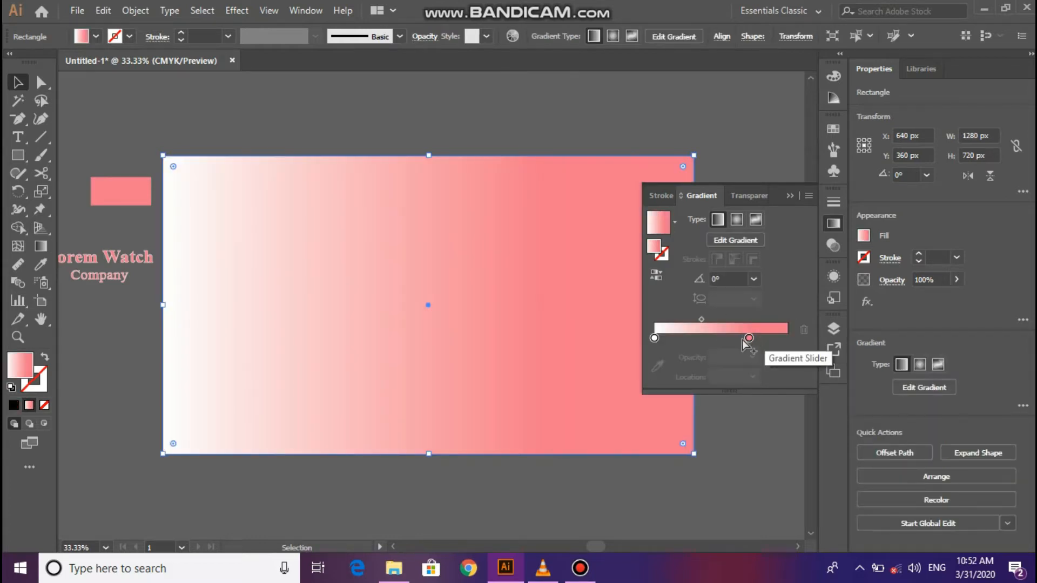
pyautogui.moveTo(748, 338); pyautogui.dragTo(787, 339)
pyautogui.click(736, 220)
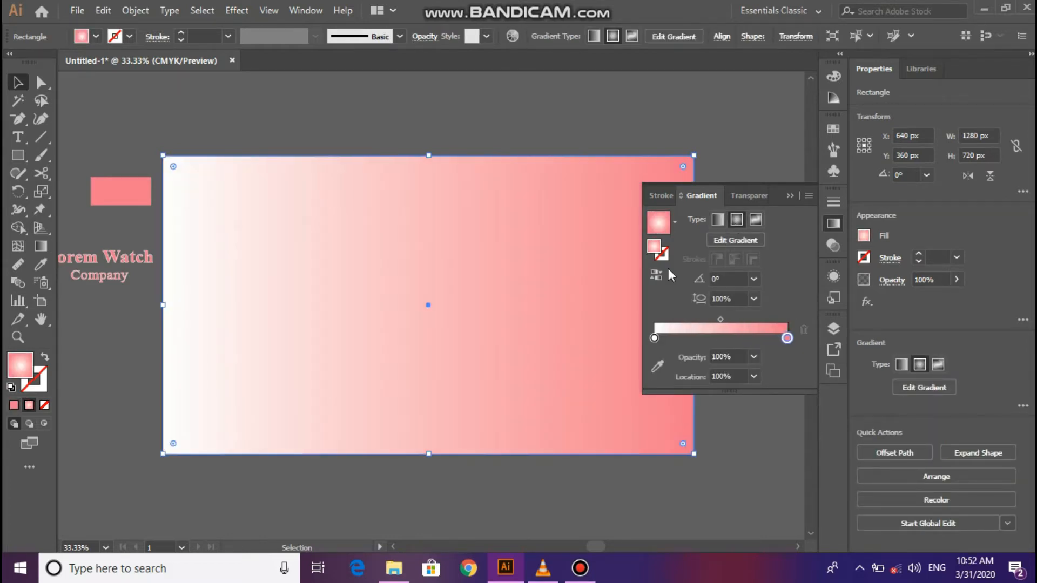
# Shrink the rectangle's radial gradient on the artboard so its edge lies closer to the centre.
pyautogui.click(40, 246)
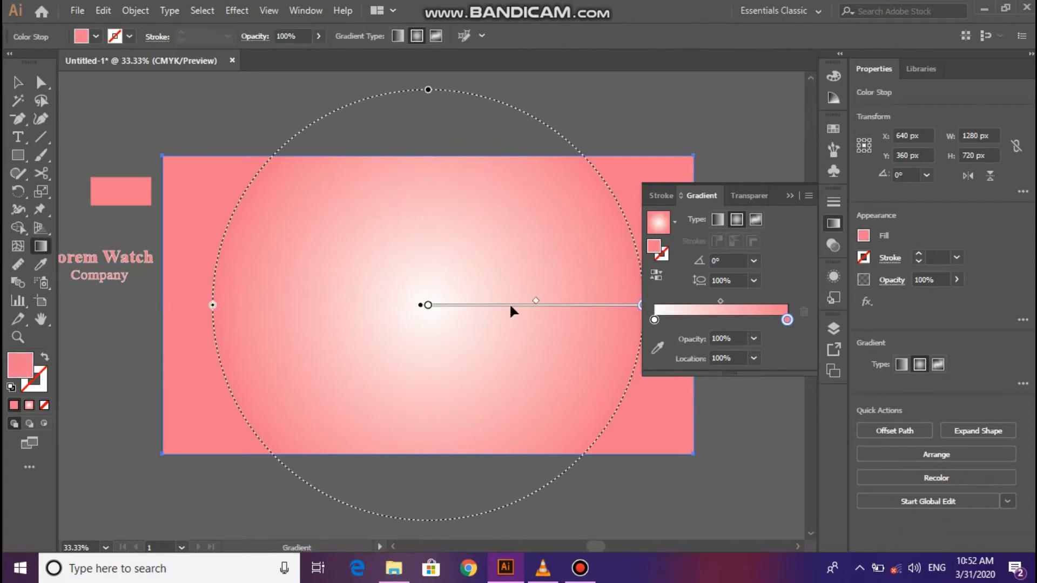
pyautogui.click(791, 195)
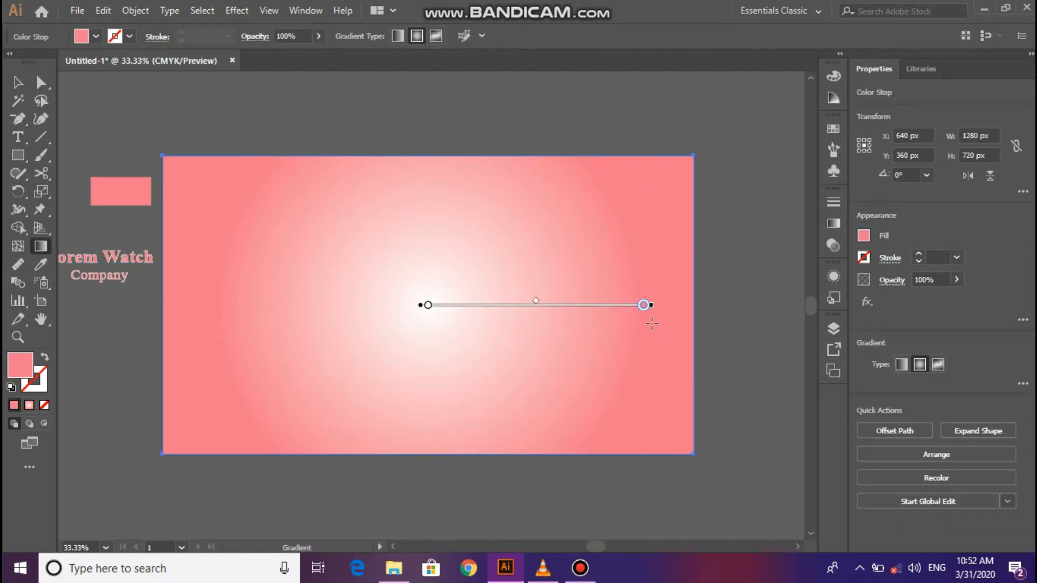
pyautogui.moveTo(651, 305); pyautogui.dragTo(603, 305)
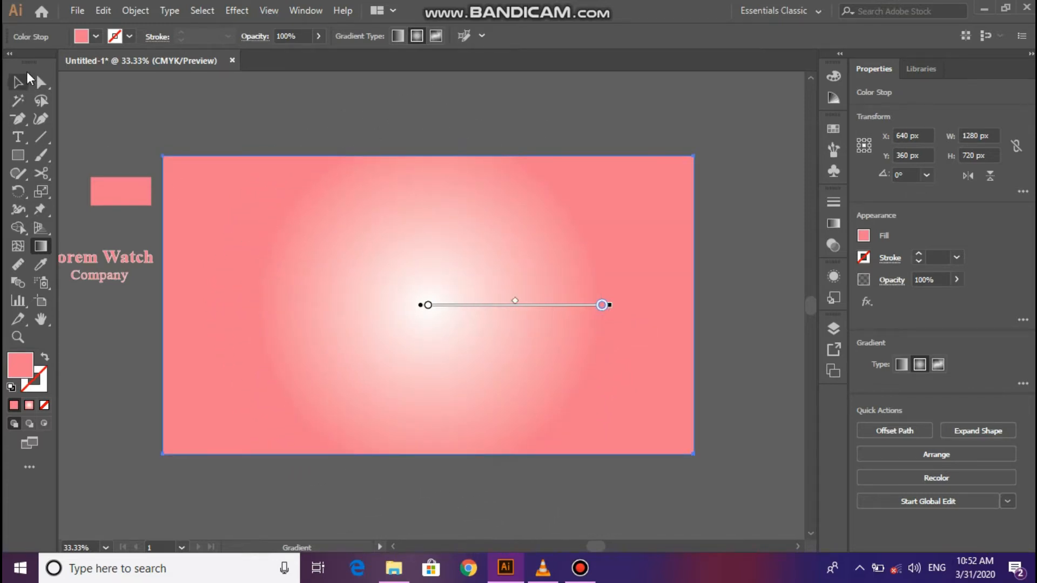
# Lock the gradient background rectangle.
pyautogui.click(18, 82)
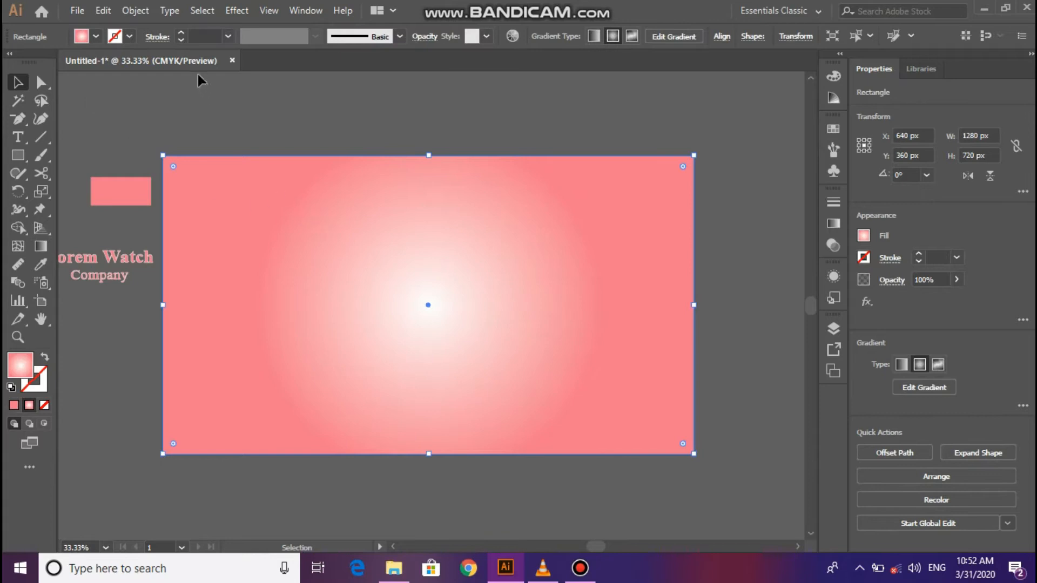
pyautogui.click(138, 11)
pyautogui.moveTo(323, 99)
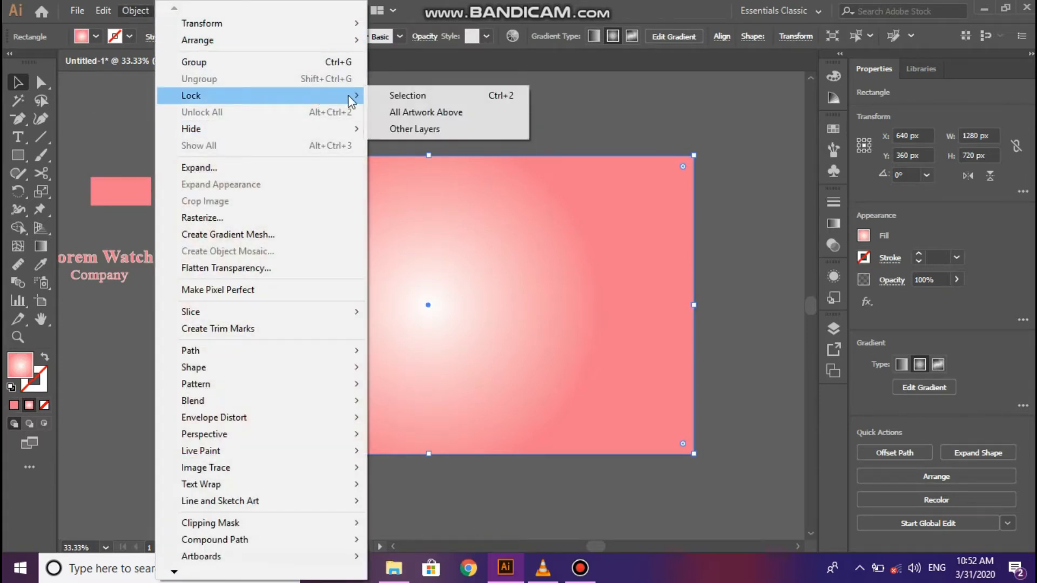
pyautogui.click(378, 96)
# Draw a circle about 327 px across from the artboard's centre and swap its fill and stroke to leave a pink outline.
pyautogui.moveTo(18, 155); pyautogui.dragTo(101, 187)
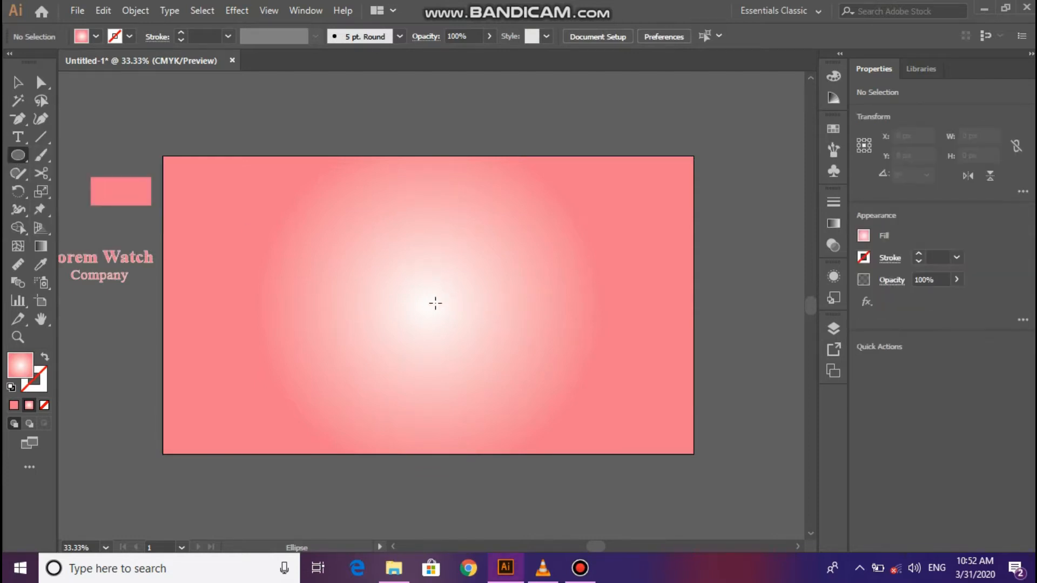
pyautogui.moveTo(430, 306); pyautogui.dragTo(442, 367)
pyautogui.click(18, 83)
pyautogui.click(45, 359)
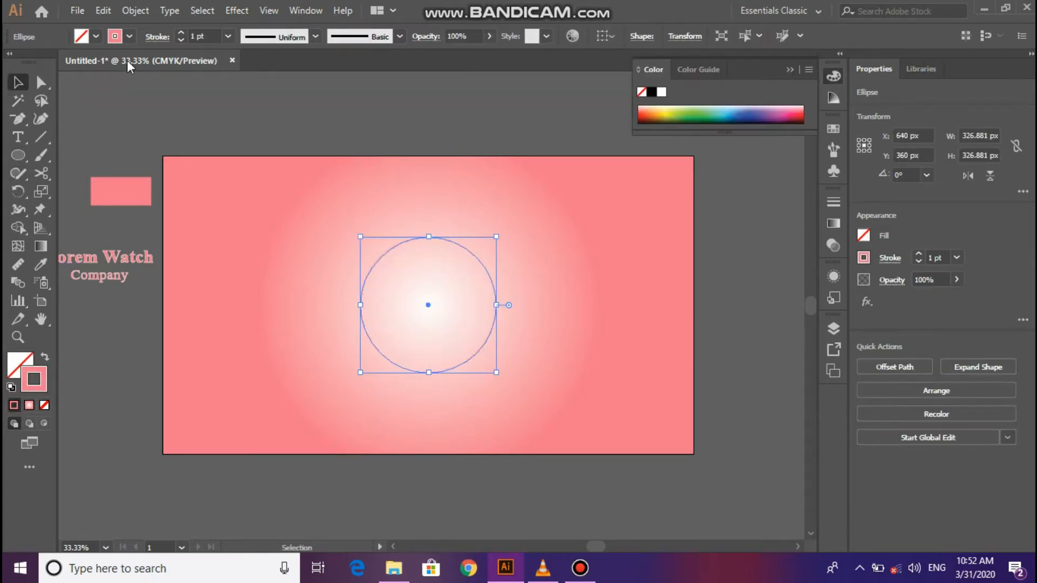
# Set the circle's stroke weight to 14 pt.
pyautogui.click(181, 34)
pyautogui.click(180, 33)
pyautogui.click(181, 33)
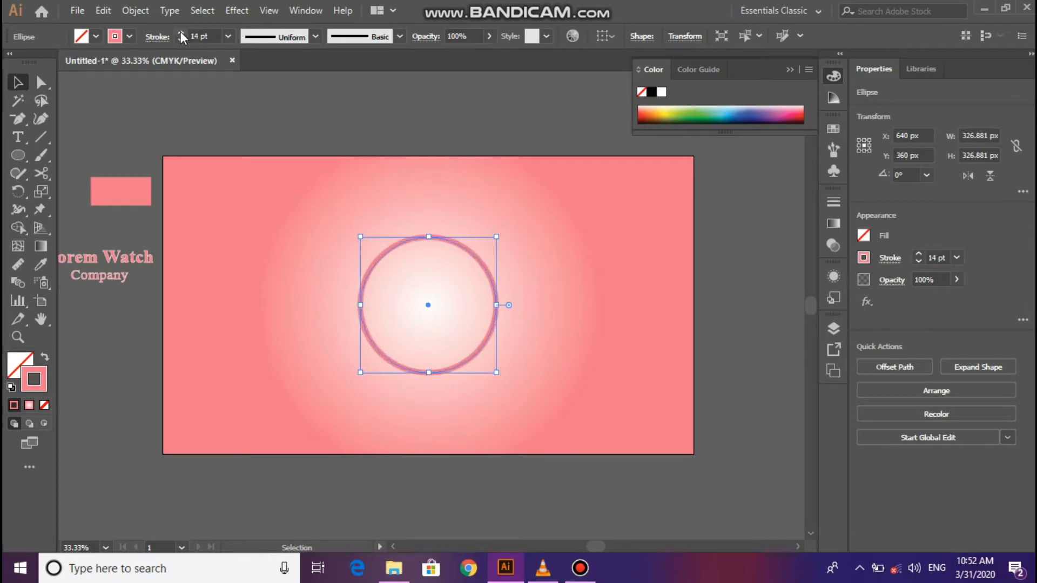
pyautogui.click(181, 39)
pyautogui.click(170, 77)
pyautogui.moveTo(382, 232); pyautogui.dragTo(486, 308)
pyautogui.click(316, 36)
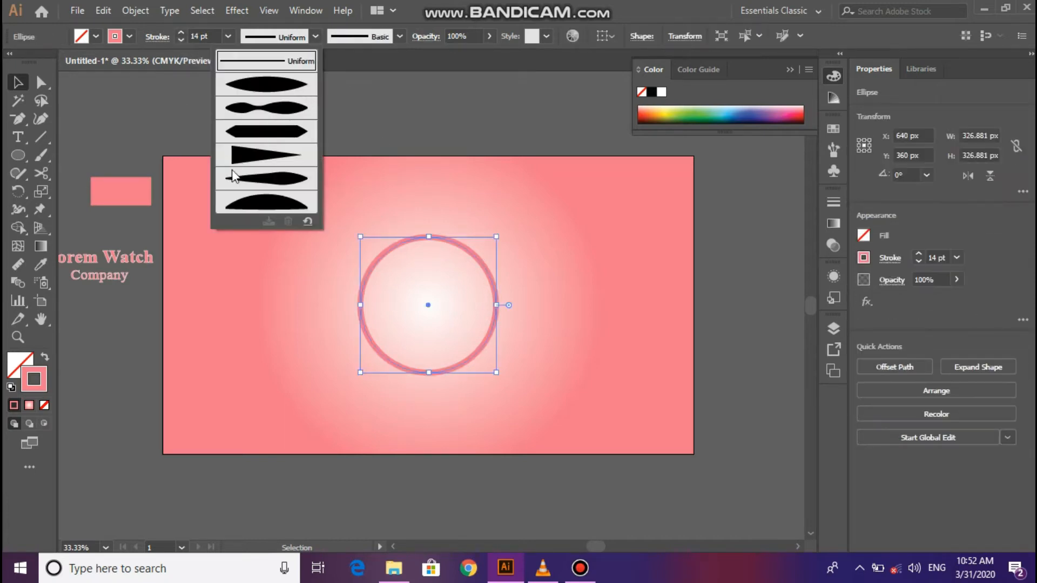
# Cut the circle into upper and lower halves with the Scissors tool at its left and right anchor points.
pyautogui.click(40, 174)
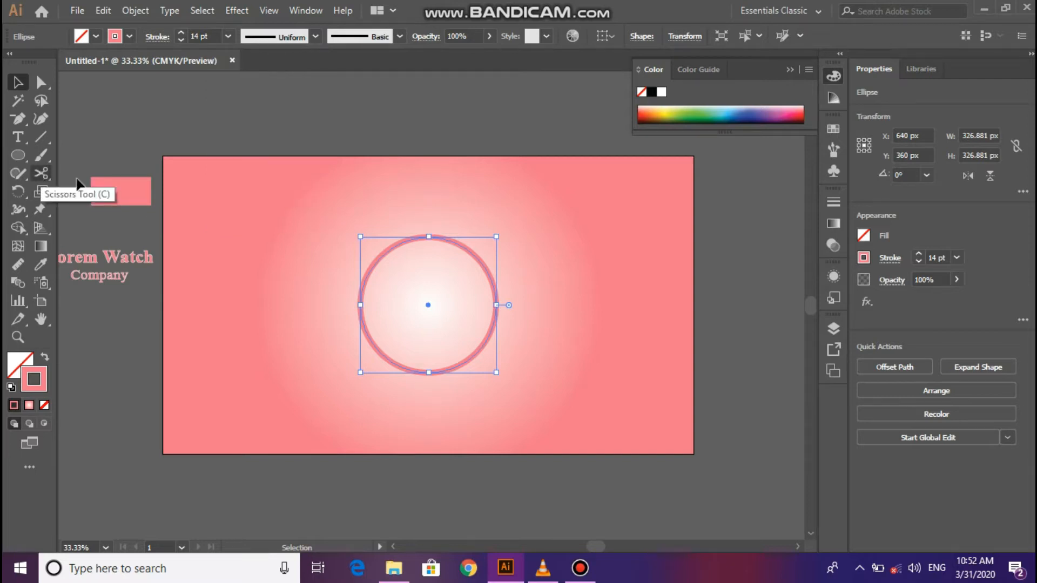
pyautogui.click(41, 173)
pyautogui.click(361, 305)
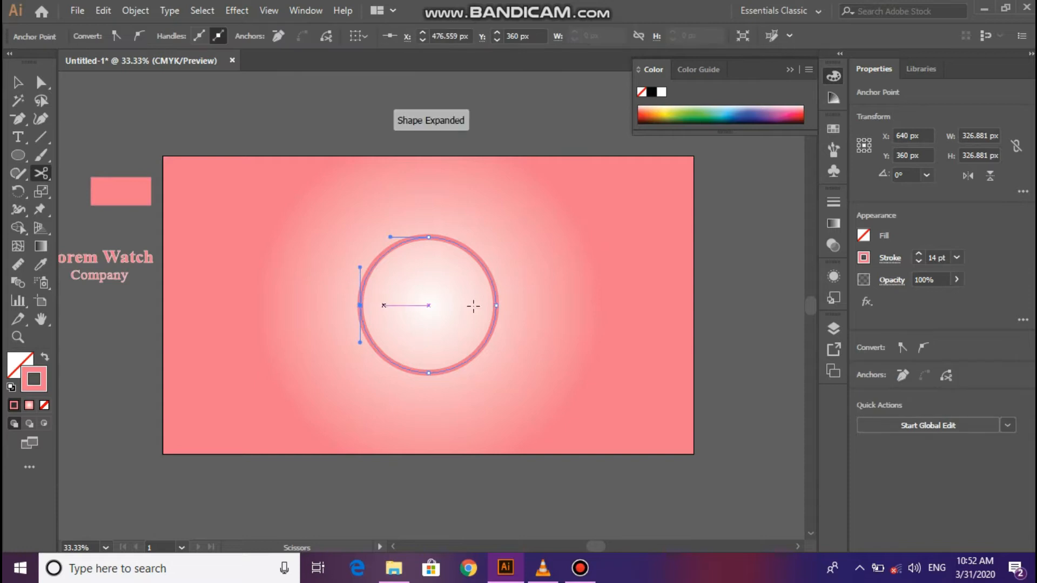
pyautogui.click(496, 305)
# Give the upper half of the circle a width profile tapered at both ends and a 9 pt stroke.
pyautogui.press('v')
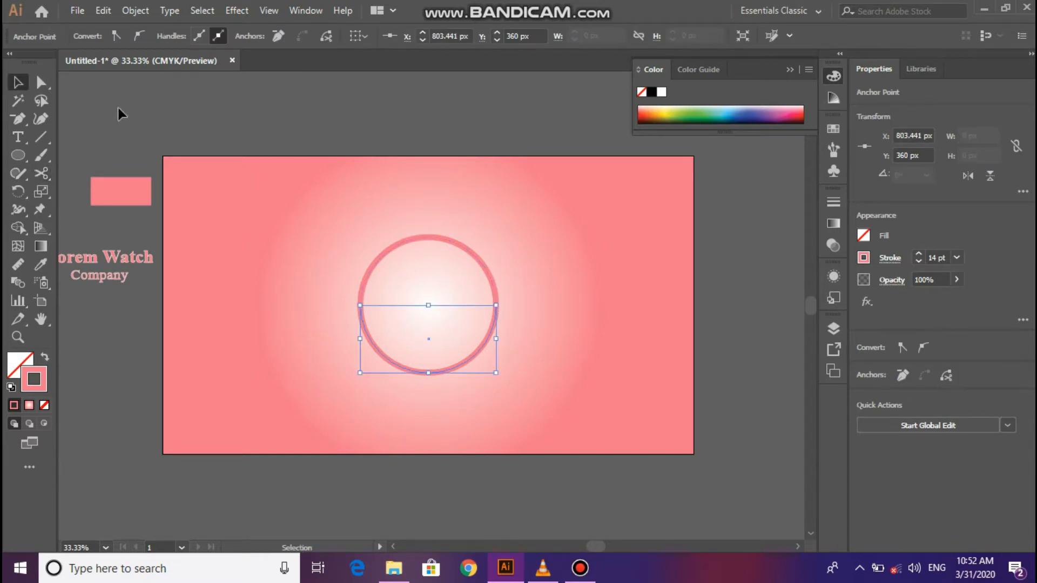
pyautogui.click(450, 241)
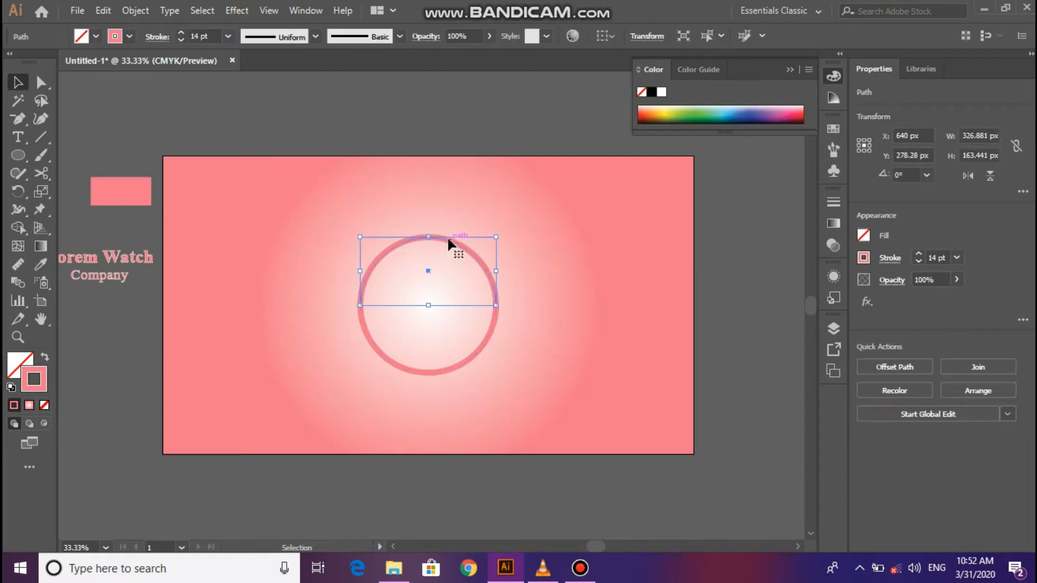
pyautogui.click(316, 36)
pyautogui.click(267, 84)
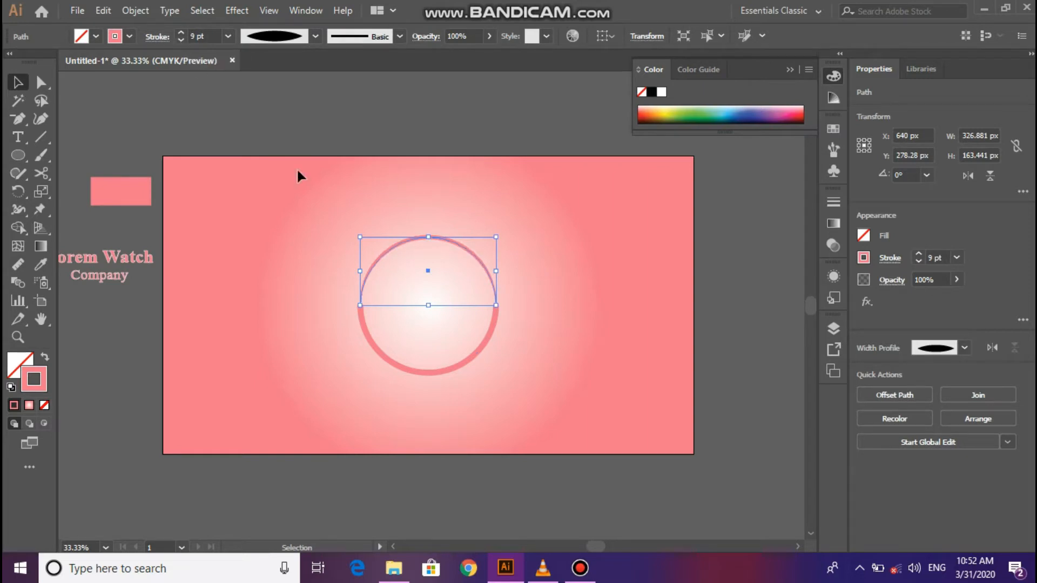
# Nudge the upper arc up 15 px to separate it from the lower arc, and clear the selection.
pyautogui.press('Up')
pyautogui.press('Up')
pyautogui.press('Up')
pyautogui.press('Up')
pyautogui.press('Up')
pyautogui.press('Up')
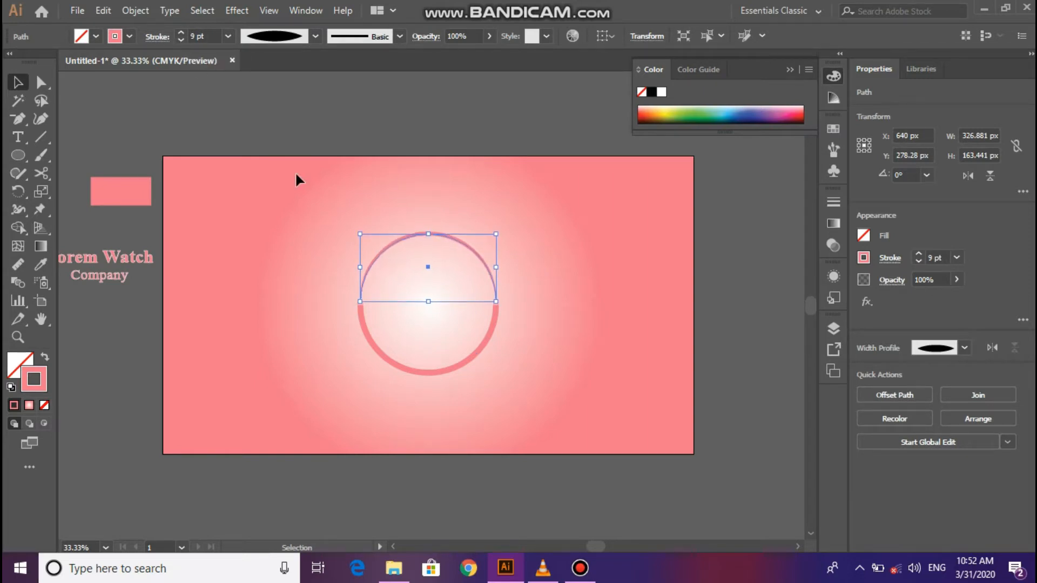
pyautogui.press('Up')
pyautogui.press('Up')
pyautogui.press('Up')
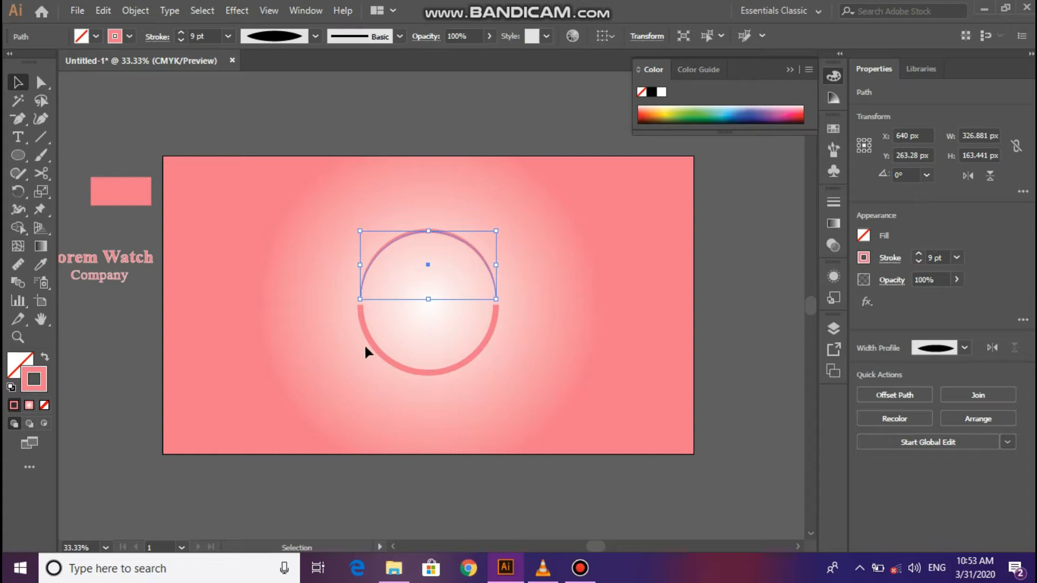
pyautogui.click(372, 347)
pyautogui.click(259, 314)
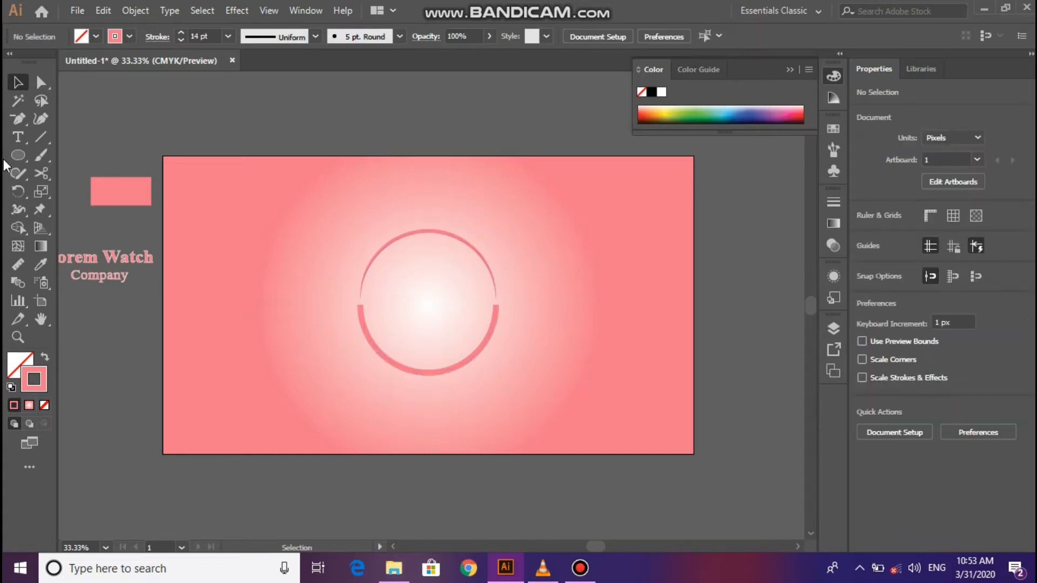
# Extend both ends of the lower arc with short, outward-slanting barbs using the Pen tool.
pyautogui.click(18, 119)
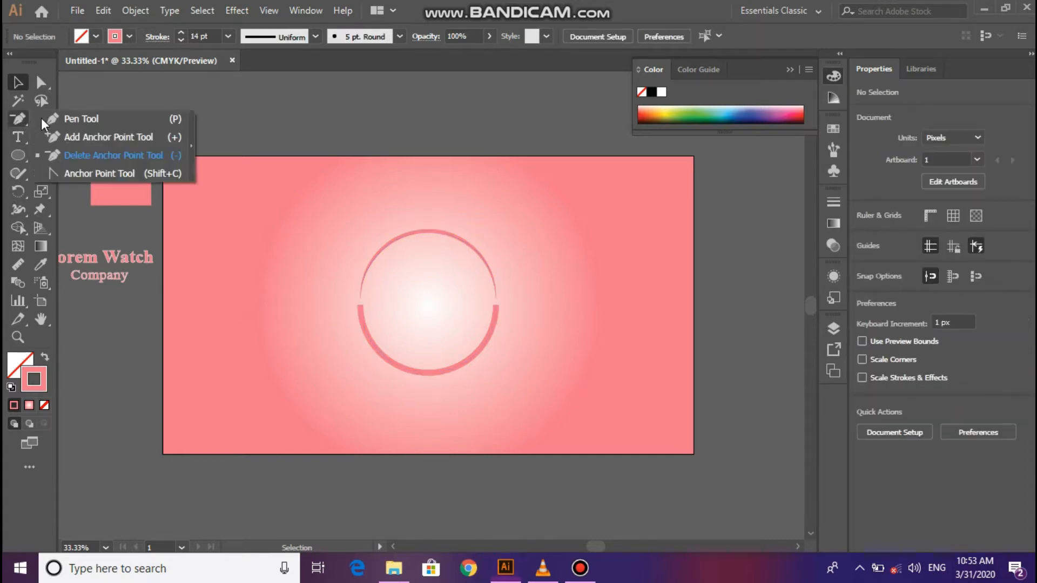
pyautogui.click(360, 306)
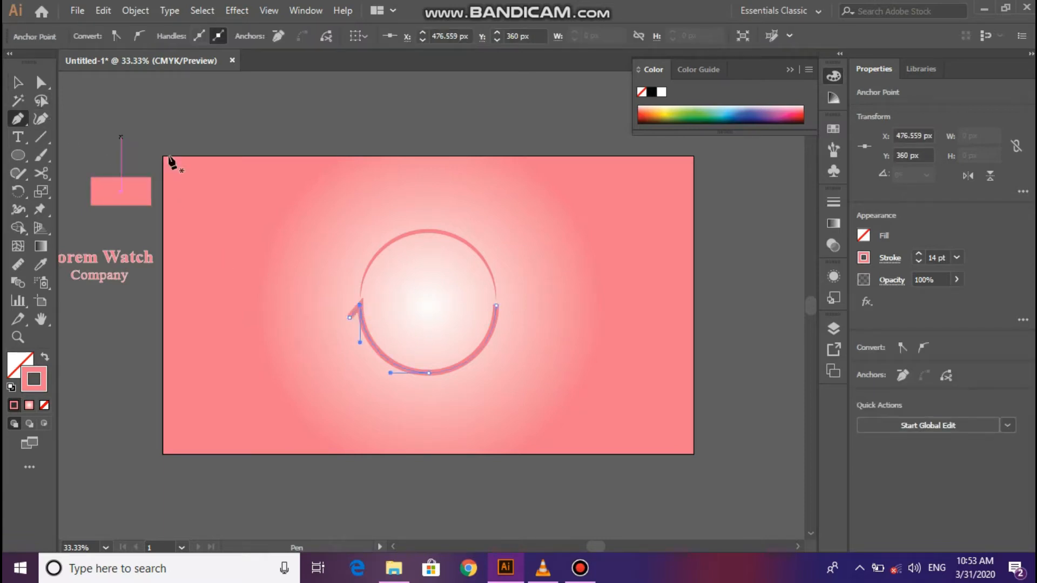
pyautogui.moveTo(504, 306); pyautogui.dragTo(503, 317)
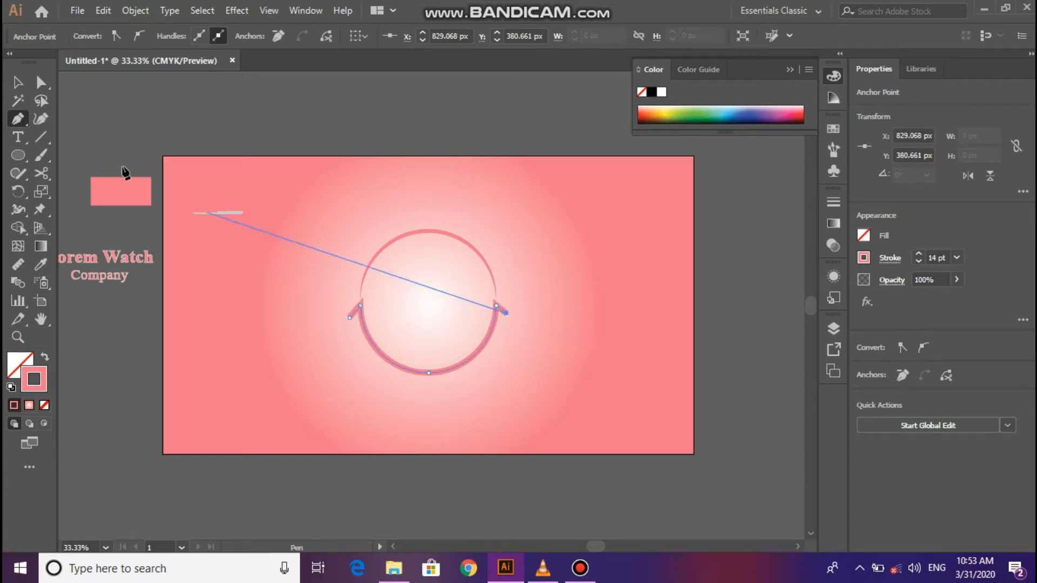
pyautogui.click(20, 84)
pyautogui.click(246, 190)
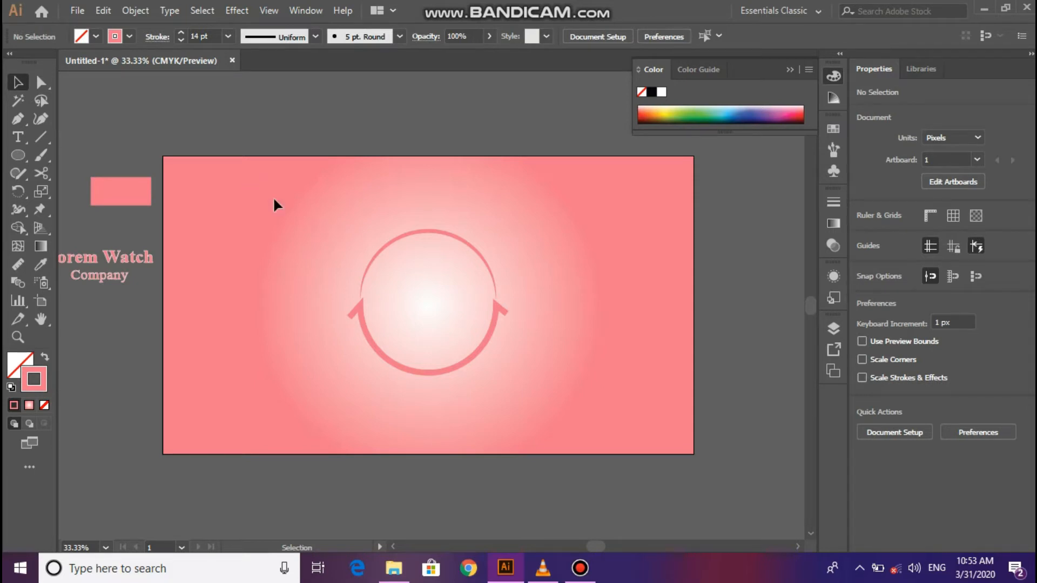
# Expand the fill and stroke of the lower arc with its barbs into a filled shape.
pyautogui.click(18, 118)
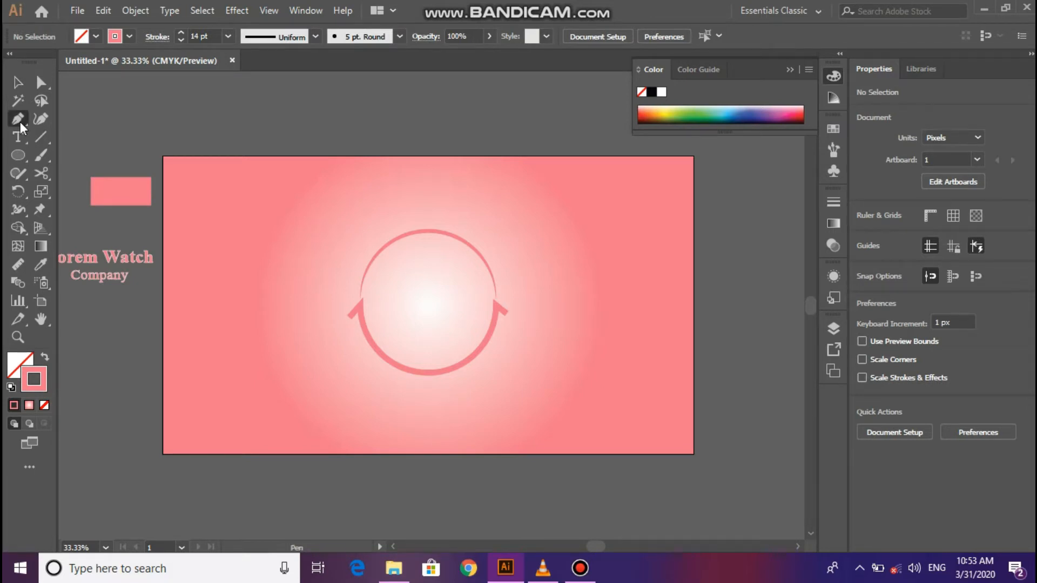
pyautogui.click(18, 82)
pyautogui.moveTo(446, 335); pyautogui.dragTo(531, 346)
pyautogui.click(135, 11)
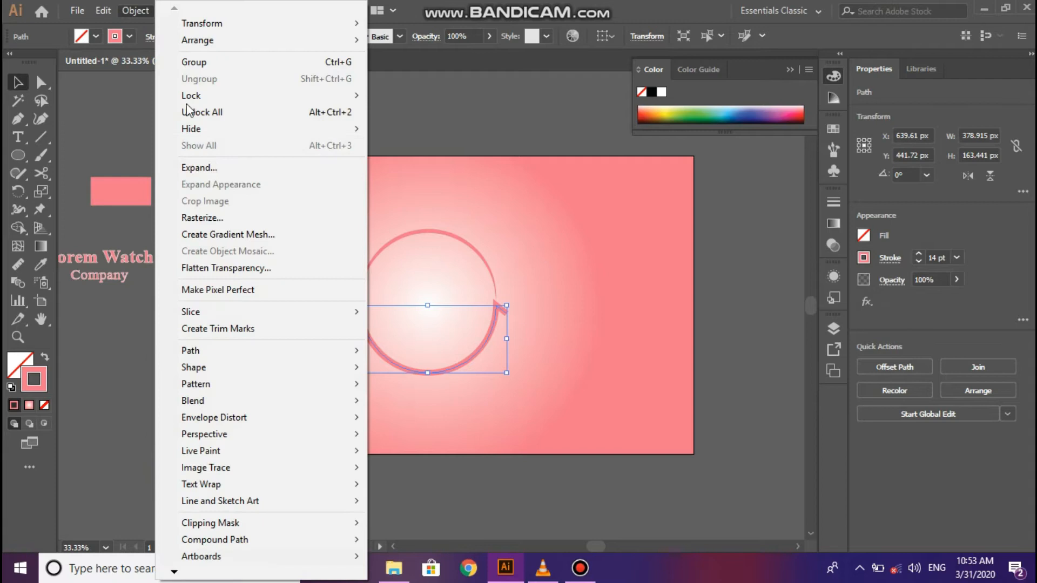
pyautogui.click(220, 168)
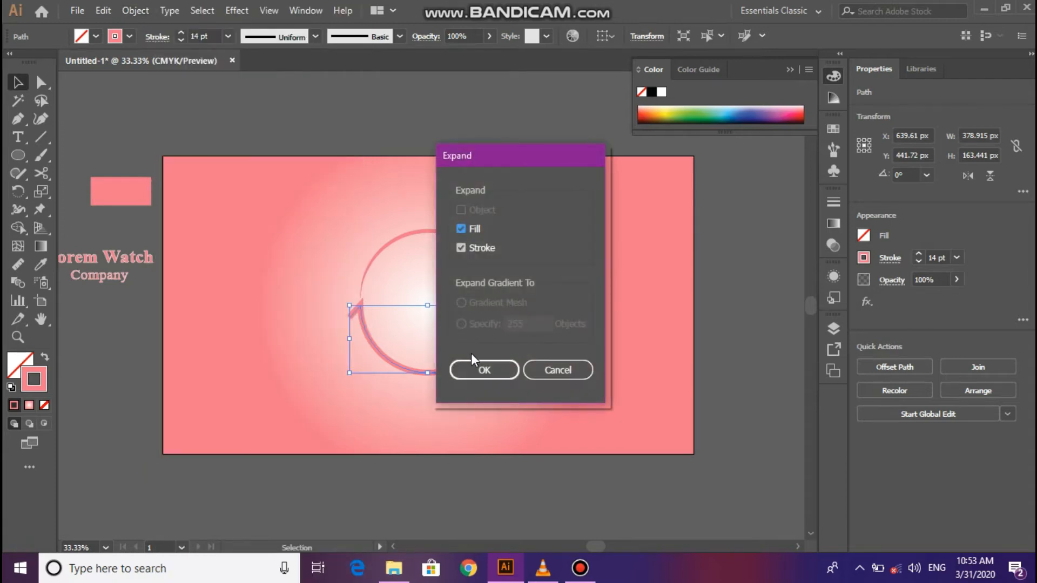
pyautogui.click(472, 371)
pyautogui.click(219, 306)
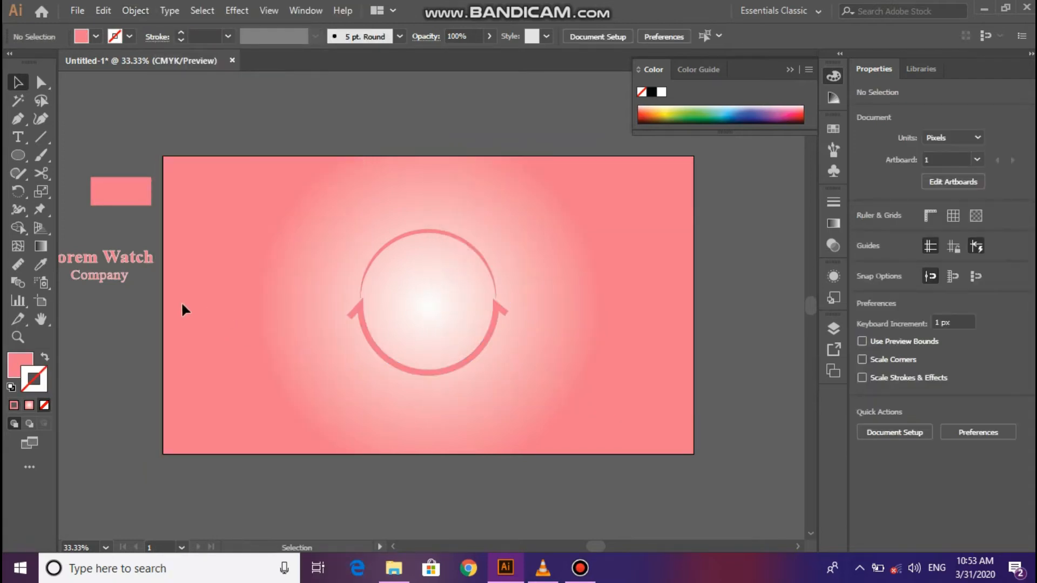
# Select both arcs and try to delete the left barb of the lower arc with the Shape Builder tool.
pyautogui.moveTo(334, 296); pyautogui.dragTo(405, 350)
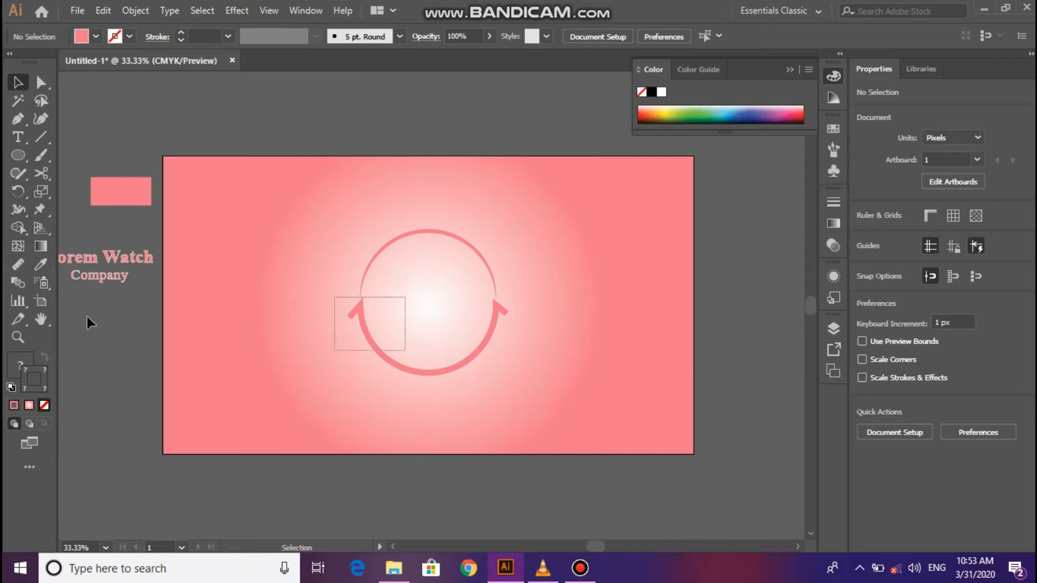
pyautogui.click(18, 228)
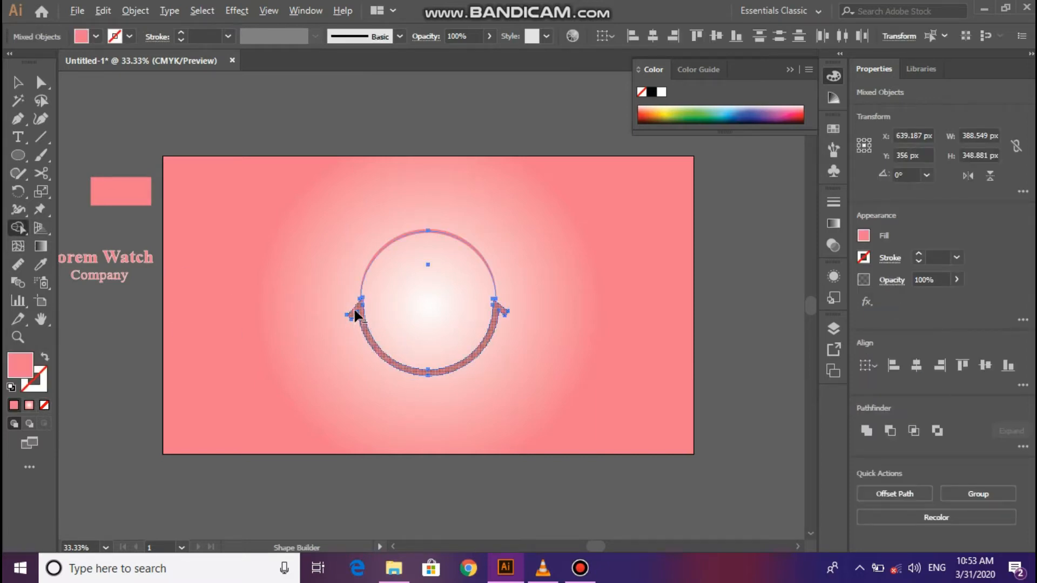
pyautogui.press('v')
pyautogui.click(251, 315)
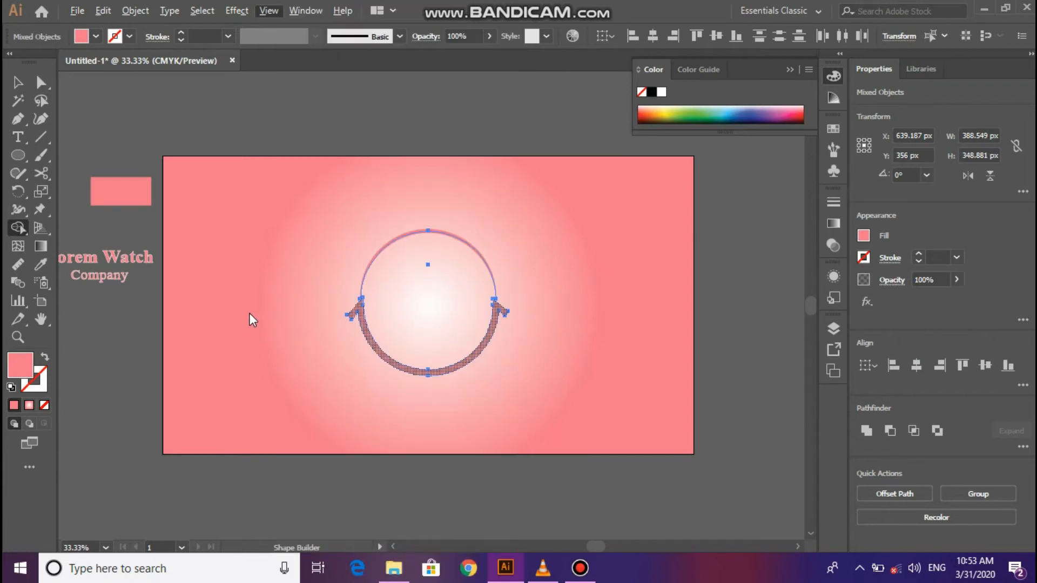
pyautogui.keyDown('alt'); pyautogui.click(354, 314); pyautogui.keyUp('alt')
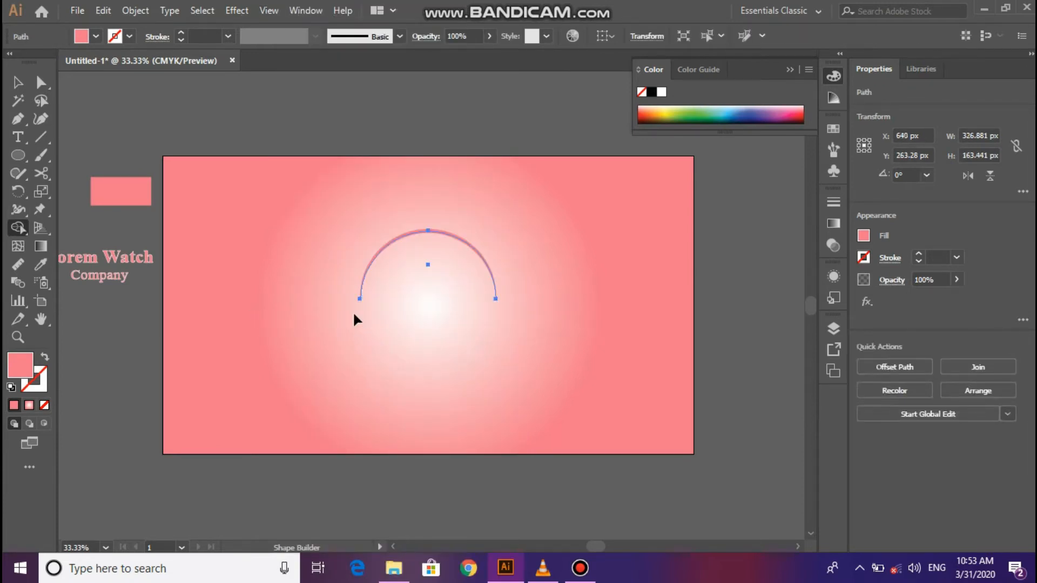
# Undo the Shape Builder deletion on the arcs and clear the selection.
pyautogui.hotkey('ctrl', 'z')
pyautogui.press('v')
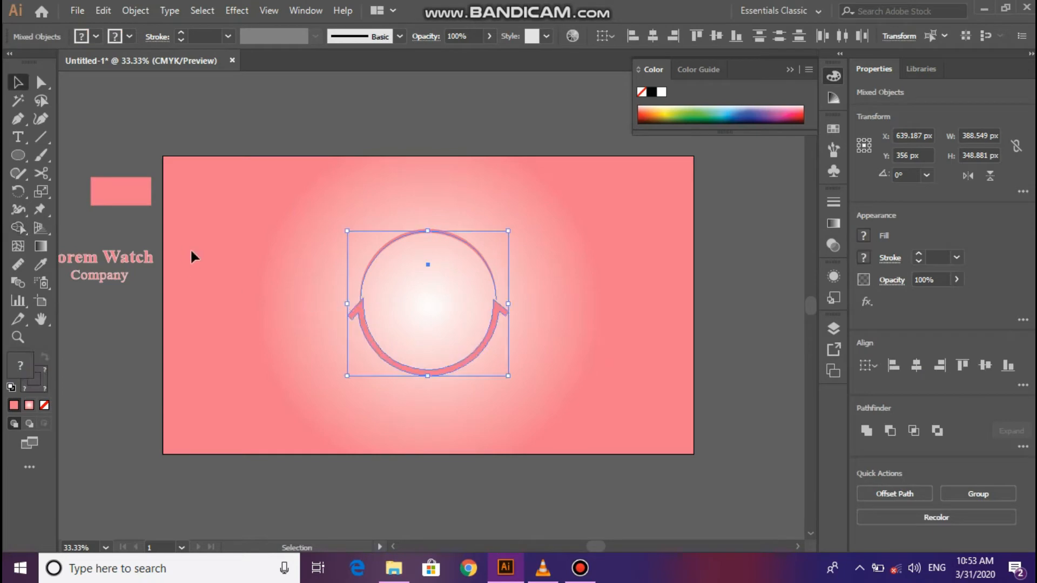
pyautogui.click(237, 255)
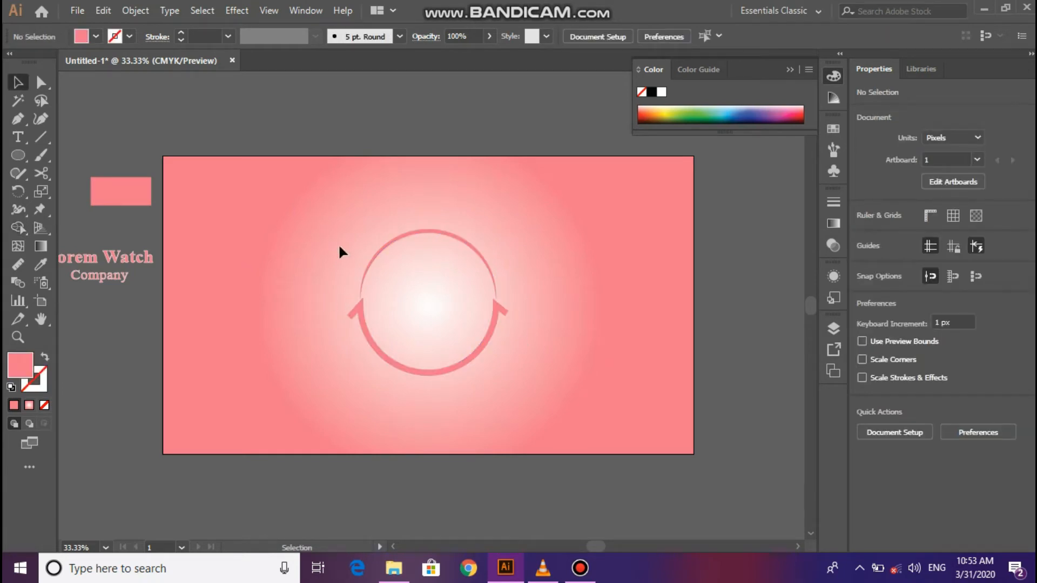
# Draw an open hook-shaped path about 46 × 77 px rising from the right part of the upper arc with the Pen tool.
pyautogui.click(22, 121)
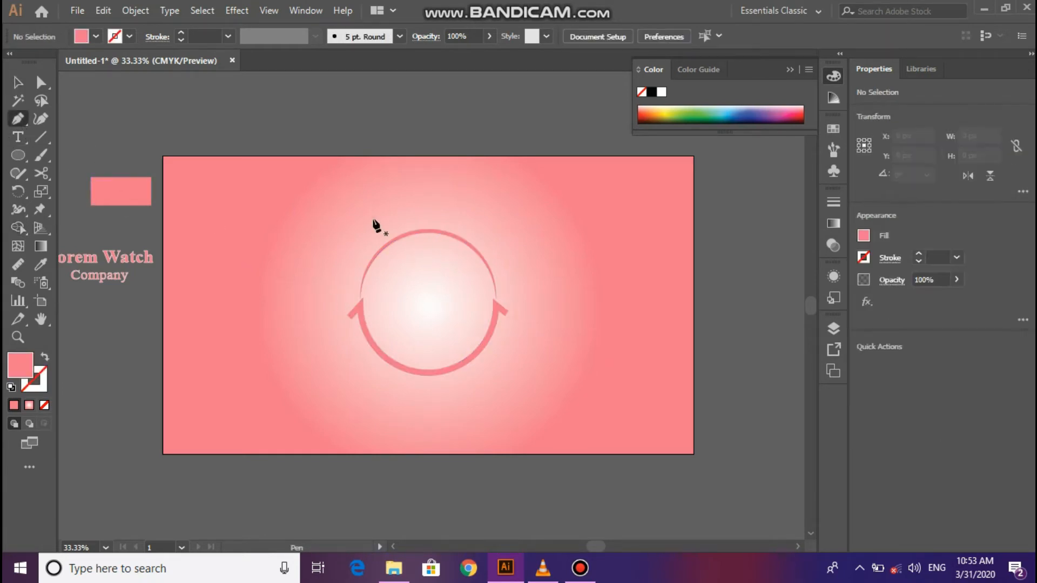
pyautogui.moveTo(461, 239)
pyautogui.mouseDown()
pyautogui.moveTo(458, 221)
pyautogui.moveTo(472, 224)
pyautogui.mouseUp()
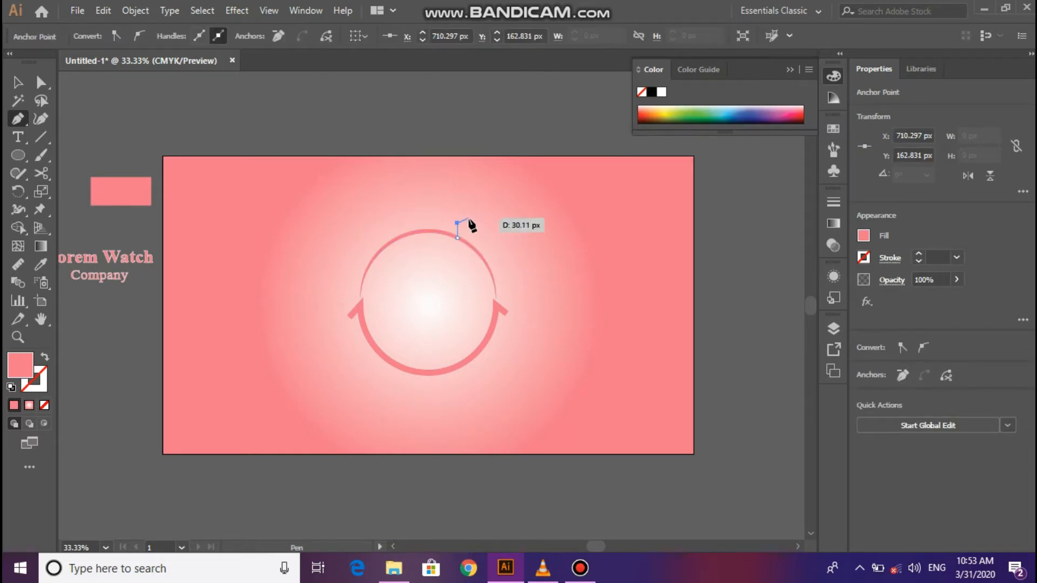
pyautogui.click(468, 219)
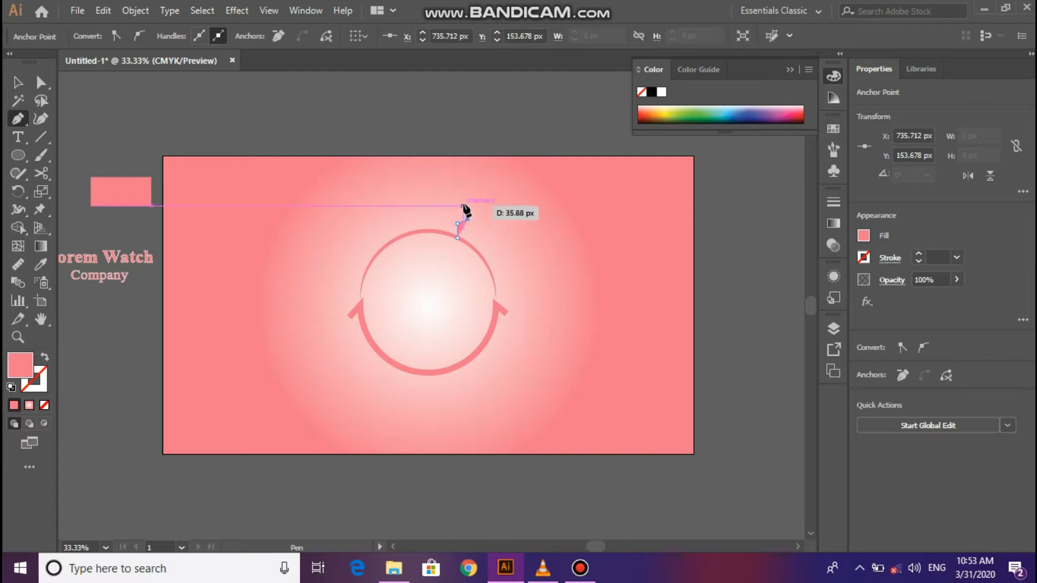
pyautogui.click(468, 206)
pyautogui.click(448, 206)
pyautogui.hotkey('ctrl', 'z')
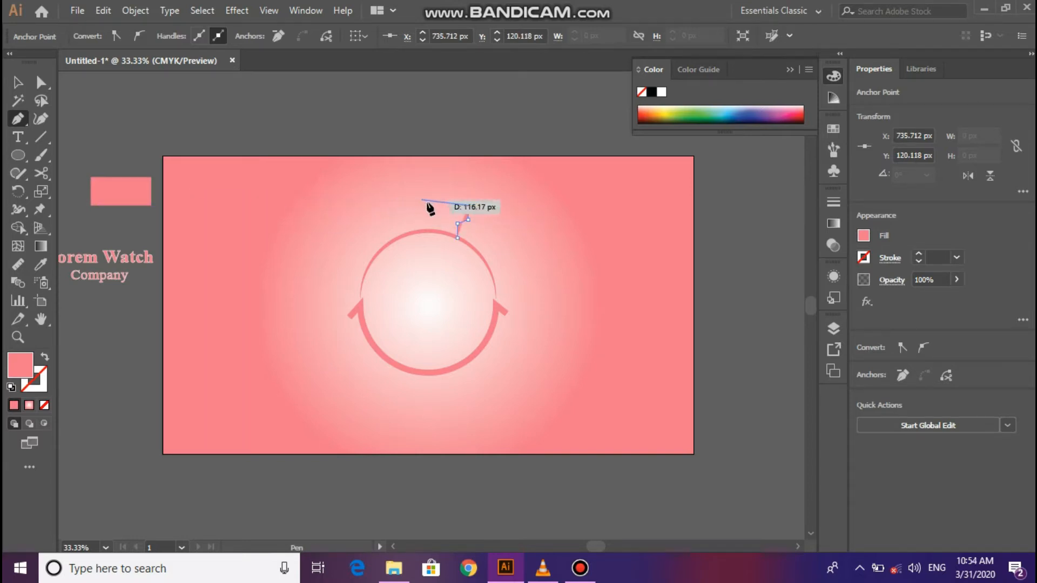
pyautogui.click(449, 206)
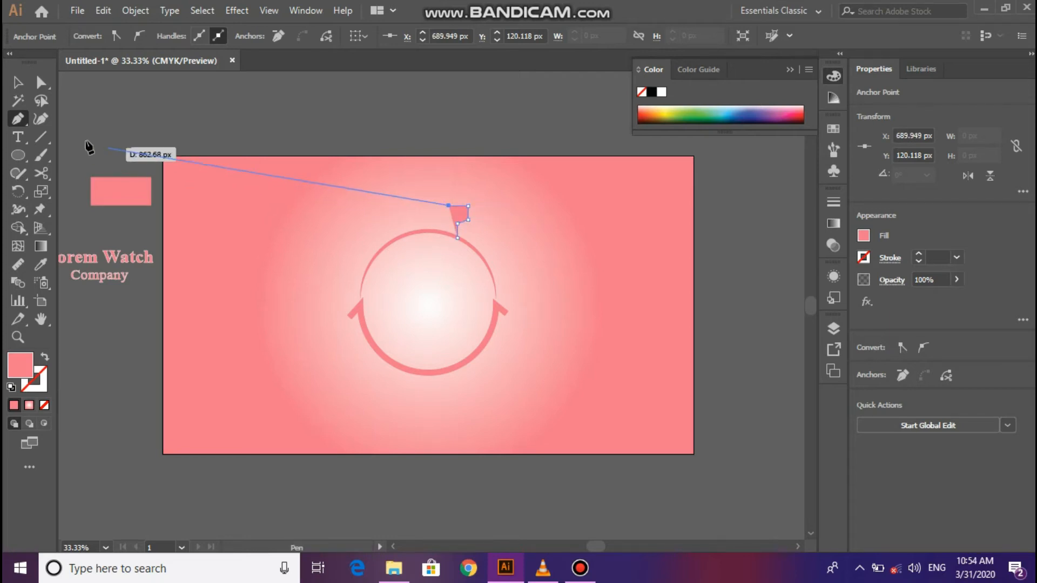
pyautogui.press('v')
# Swap the hook path's fill and stroke colours and set its stroke weight to 10 pt.
pyautogui.click(44, 356)
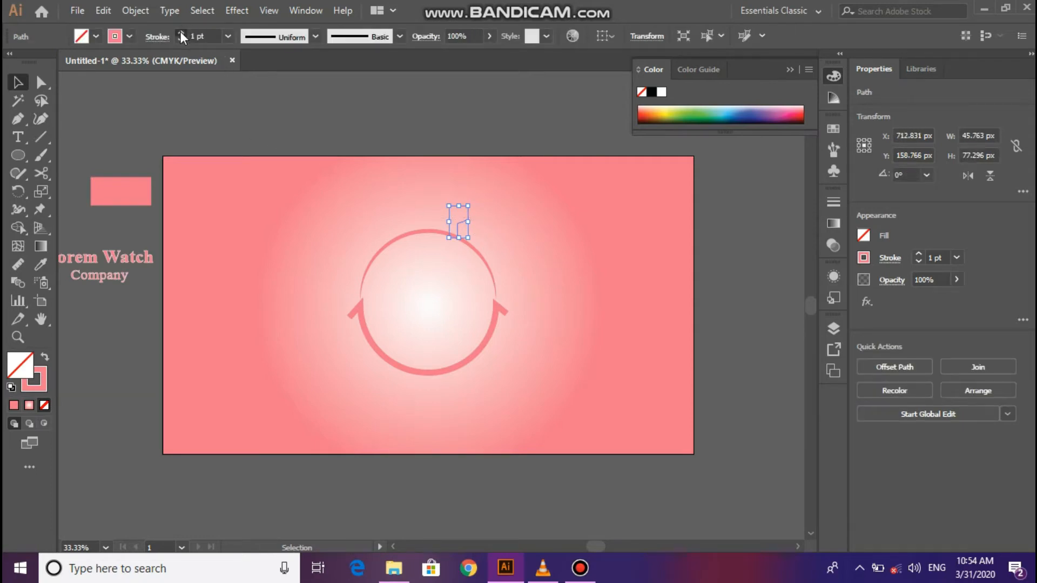
pyautogui.click(180, 32)
pyautogui.click(181, 31)
pyautogui.click(180, 32)
pyautogui.click(288, 192)
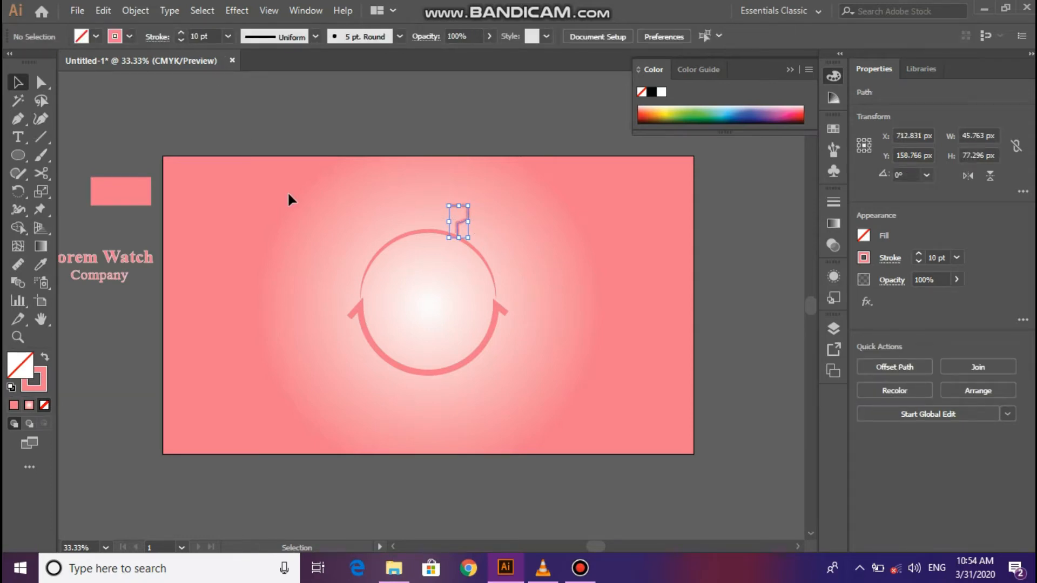
# Expand the fill and stroke of the hook path above the upper arc.
pyautogui.moveTo(476, 224); pyautogui.dragTo(477, 225)
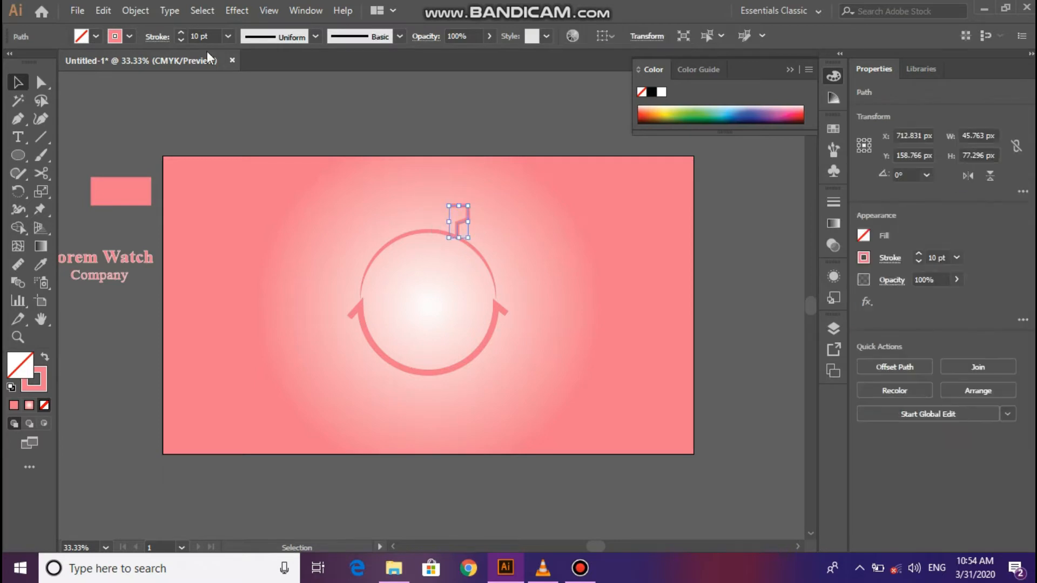
pyautogui.click(135, 13)
pyautogui.click(201, 167)
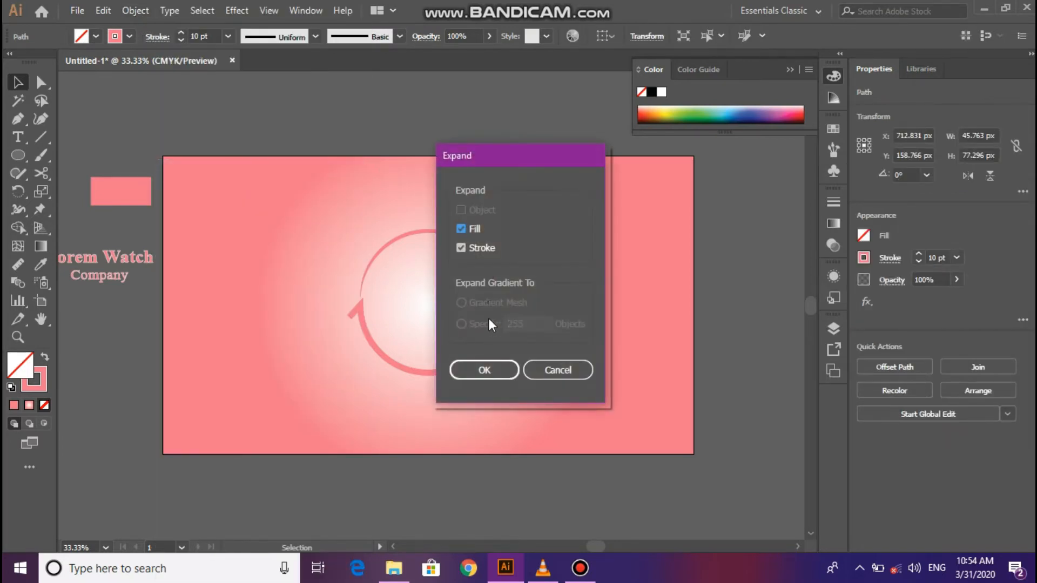
pyautogui.click(489, 362)
# Scale the expanded hook down proportionally so it sits as a small crown on the upper arc, and deselect it.
pyautogui.moveTo(470, 205); pyautogui.dragTo(465, 213)
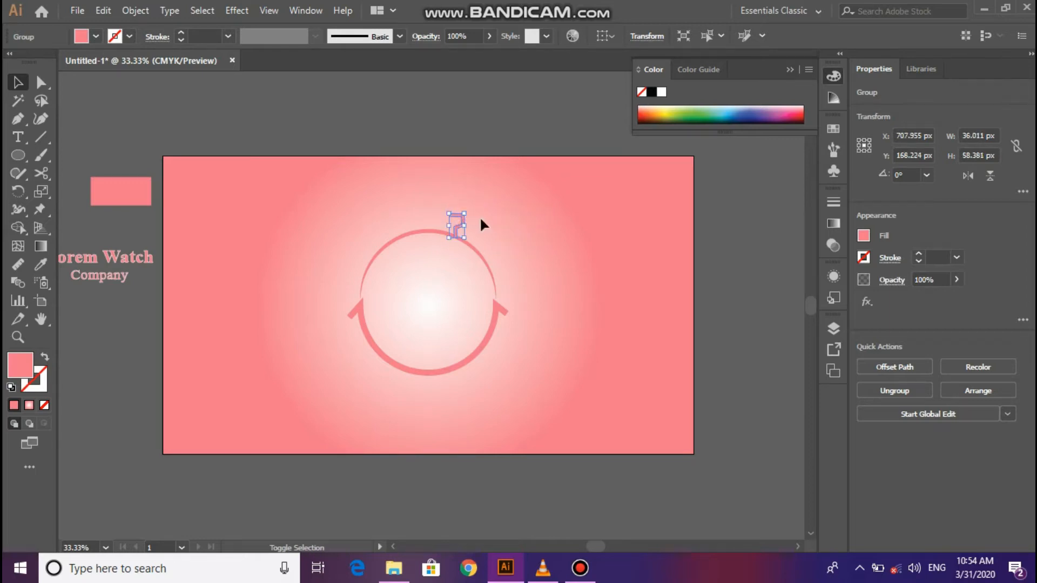
pyautogui.click(492, 216)
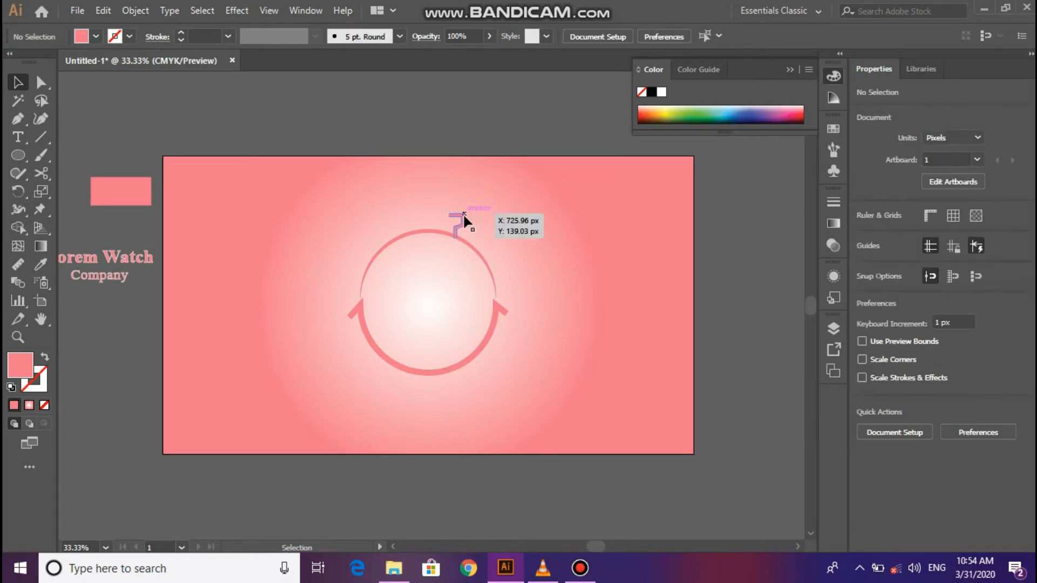
pyautogui.click(464, 215)
pyautogui.moveTo(465, 215); pyautogui.dragTo(463, 215)
pyautogui.click(497, 222)
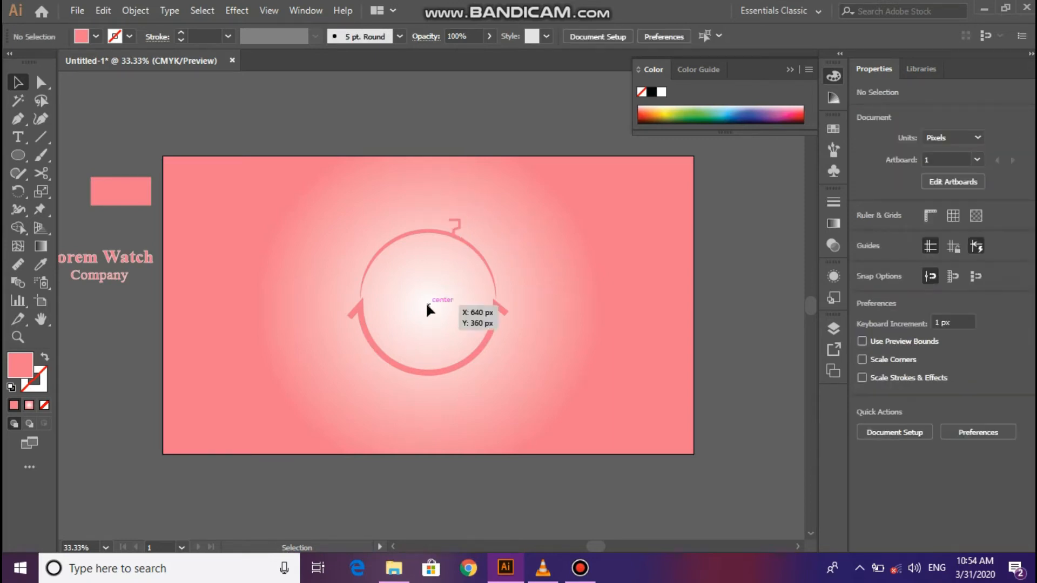
# Draw a horizontal line about 108.5 px long from the circle's centre towards its right side with the Pen tool.
pyautogui.click(20, 120)
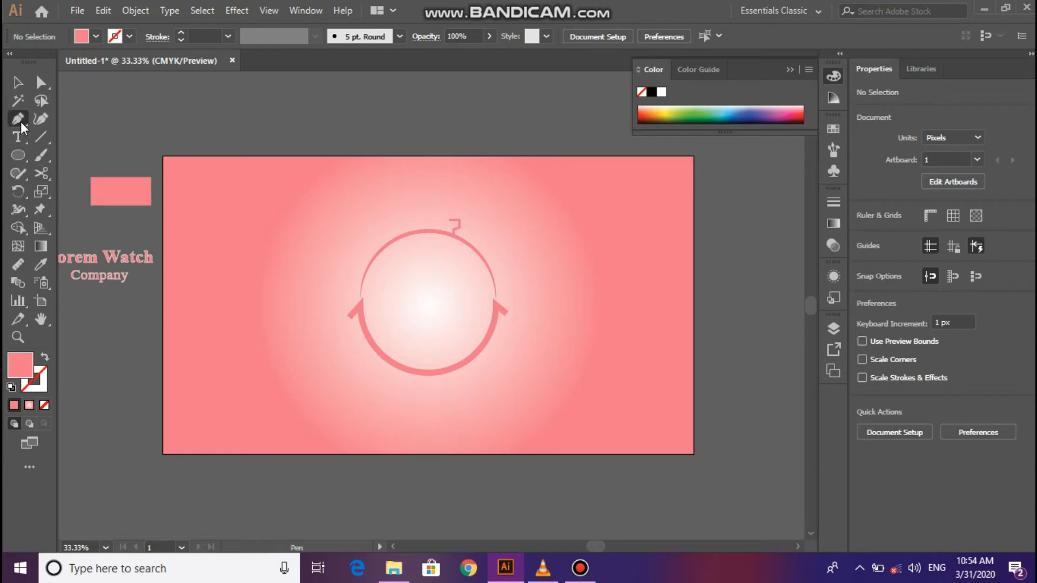
pyautogui.click(428, 306)
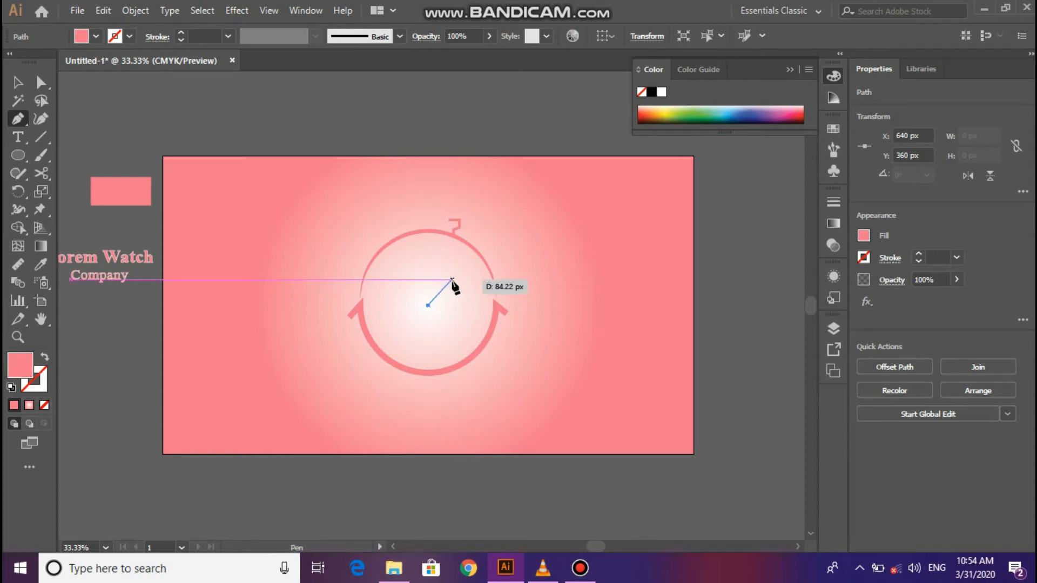
pyautogui.click(473, 306)
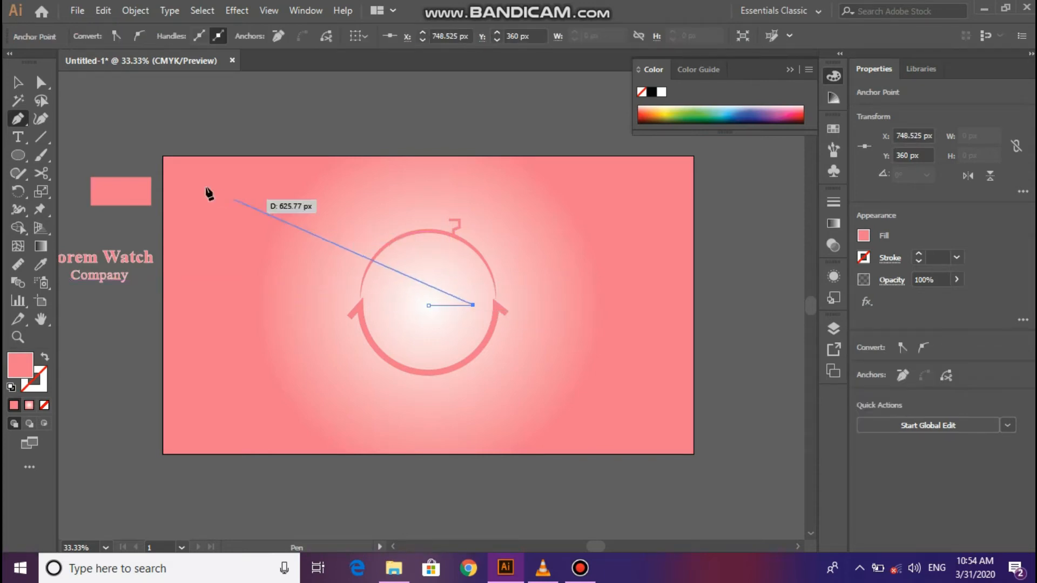
pyautogui.click(19, 85)
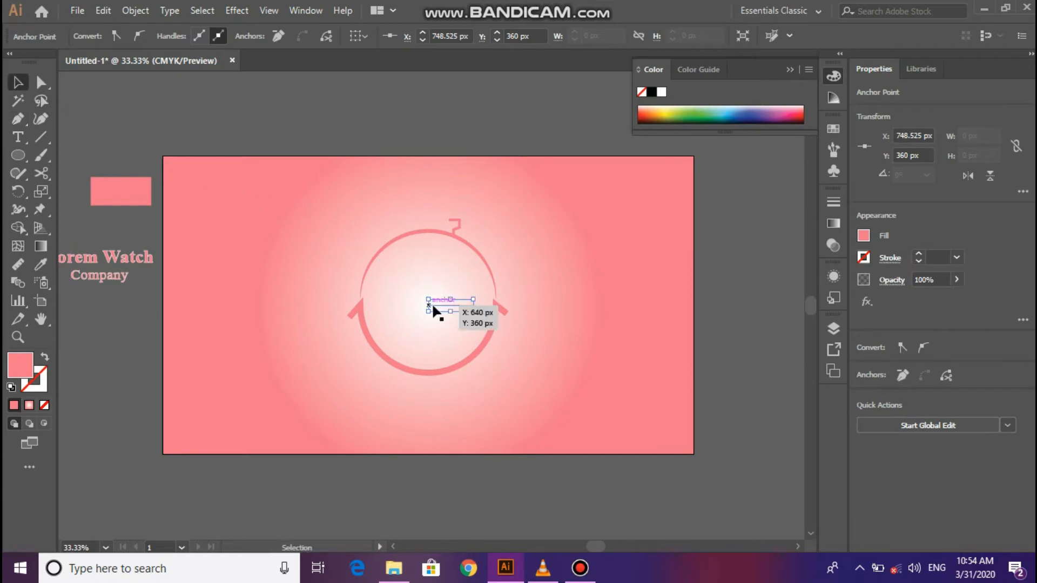
pyautogui.click(439, 306)
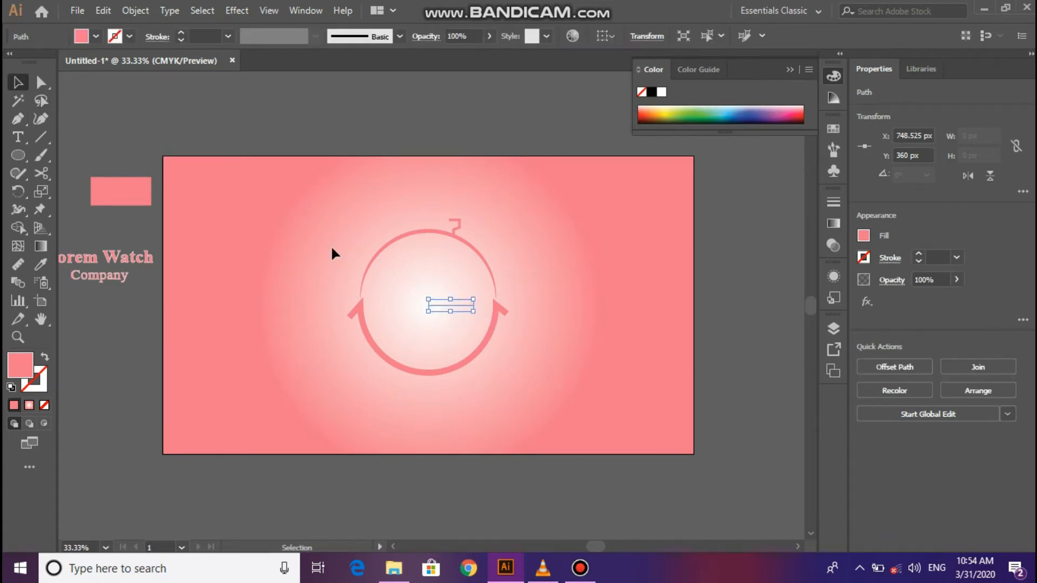
# Give the horizontal centre line a 9 pt pink stroke with no fill, and deselect it.
pyautogui.click(180, 33)
pyautogui.click(181, 33)
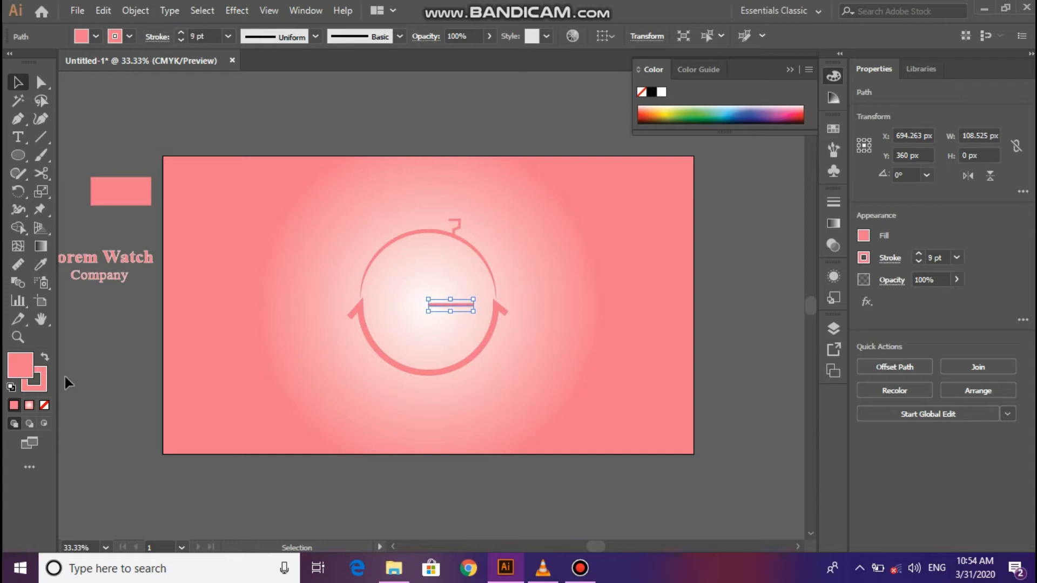
pyautogui.click(46, 405)
pyautogui.click(340, 367)
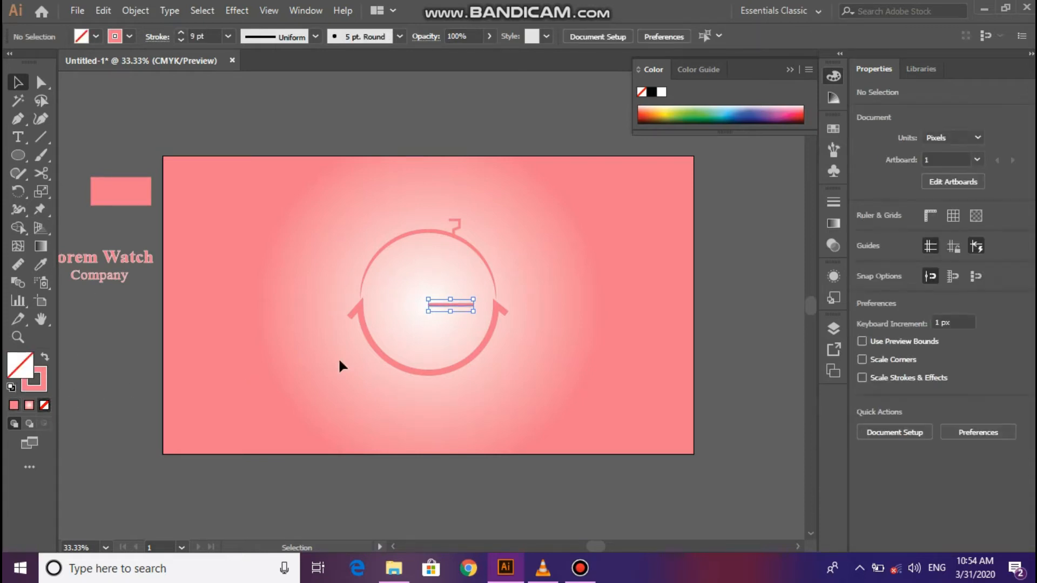
# Apply the triangular width profile that tapers the line towards its outer end, and set its stroke to 14 pt.
pyautogui.click(454, 306)
pyautogui.click(317, 39)
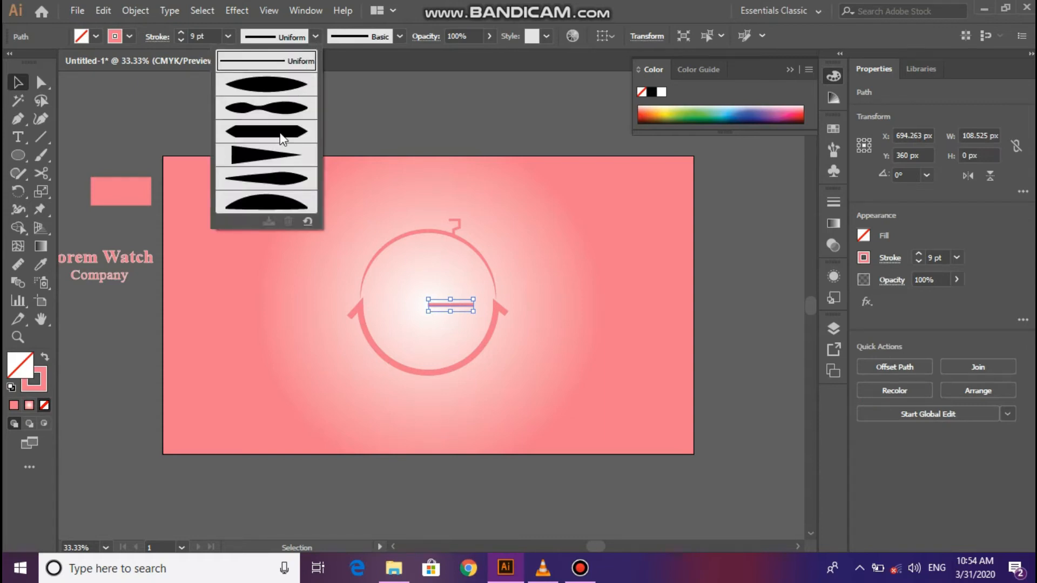
pyautogui.click(280, 170)
pyautogui.click(283, 229)
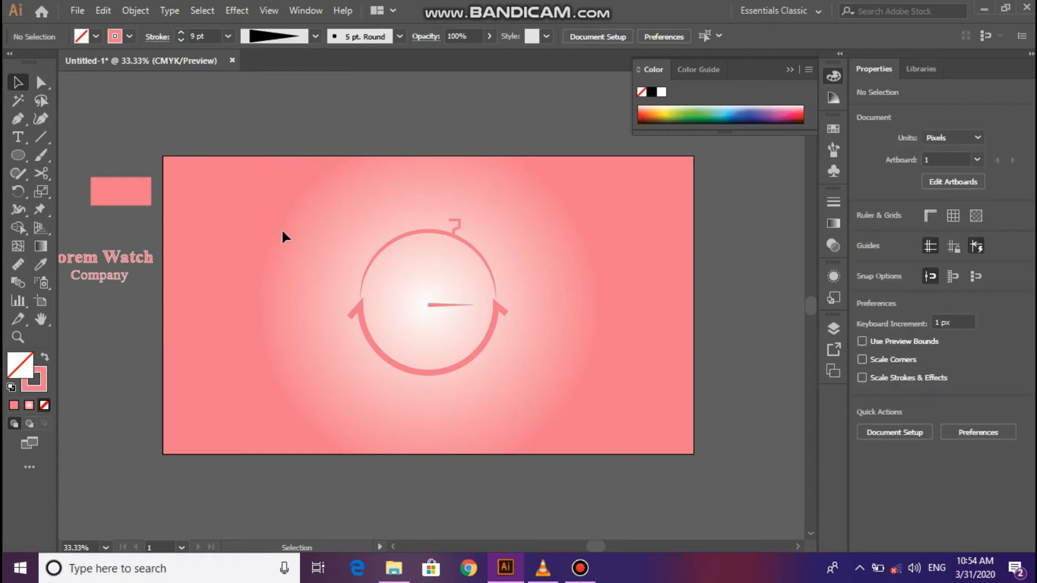
pyautogui.click(424, 306)
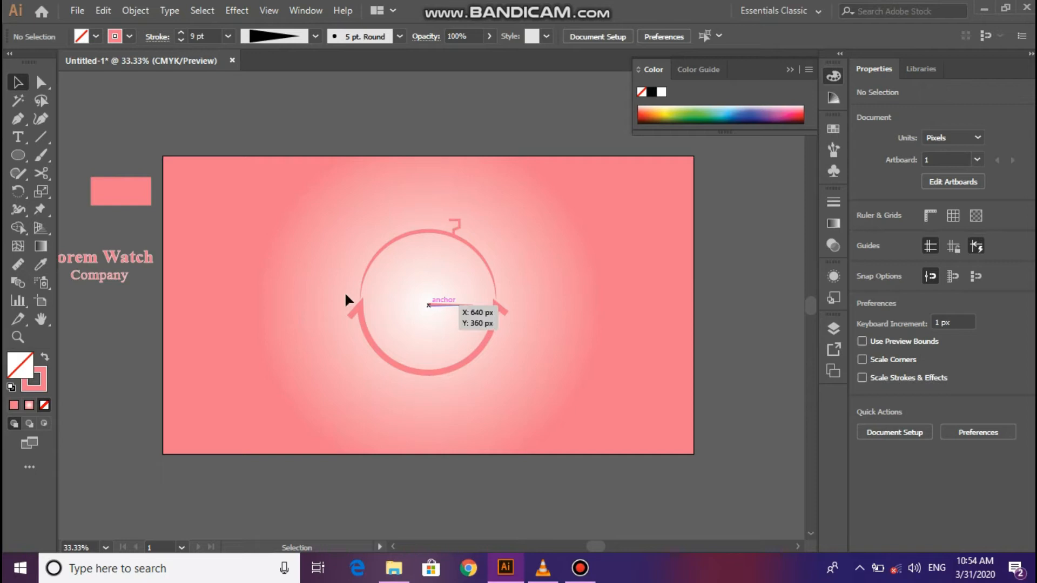
pyautogui.click(181, 33)
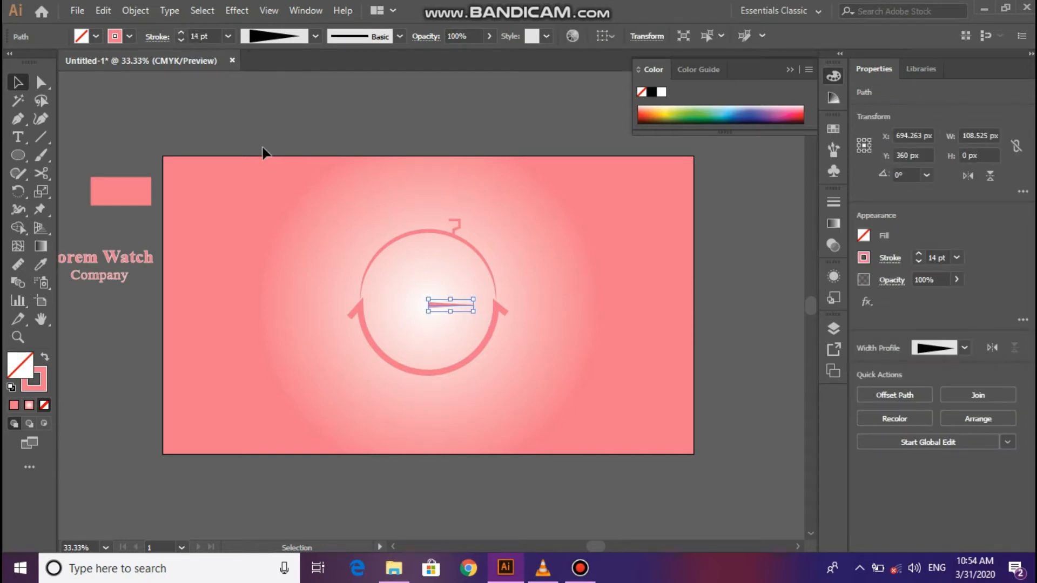
pyautogui.click(23, 122)
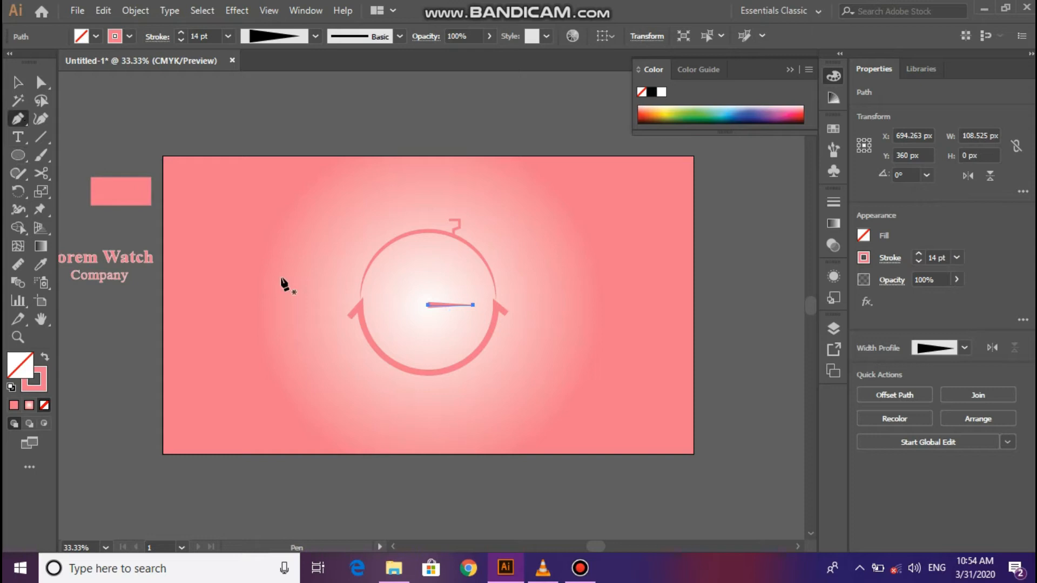
pyautogui.click(428, 306)
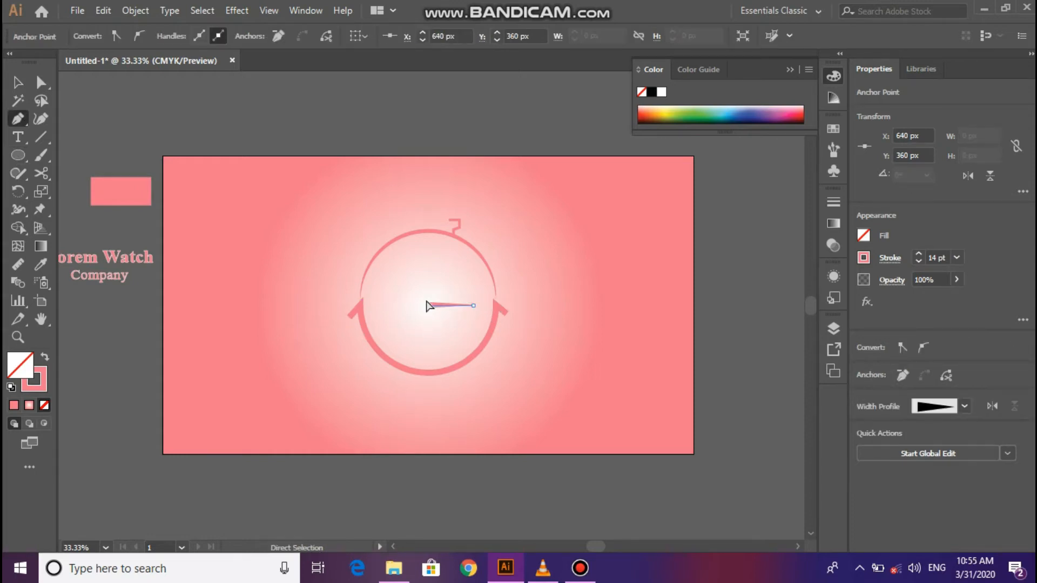
pyautogui.press('v')
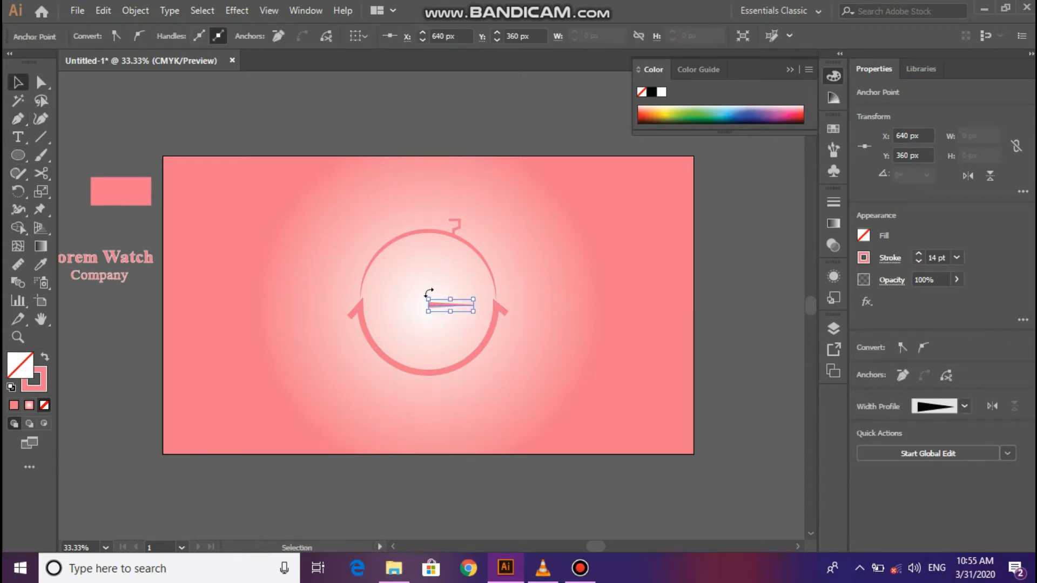
pyautogui.click(427, 284)
pyautogui.press('p')
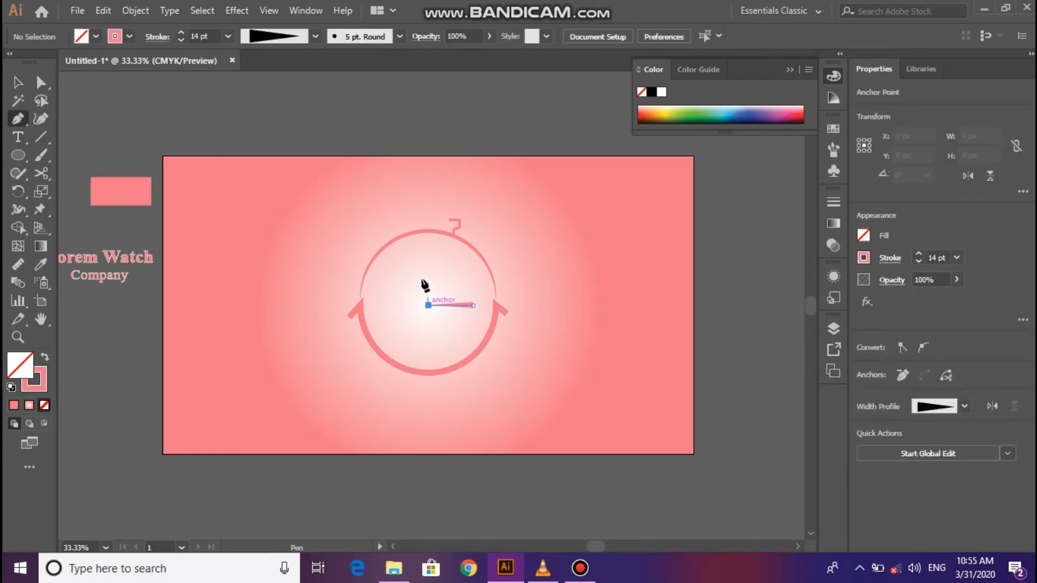
pyautogui.click(428, 306)
pyautogui.press('v')
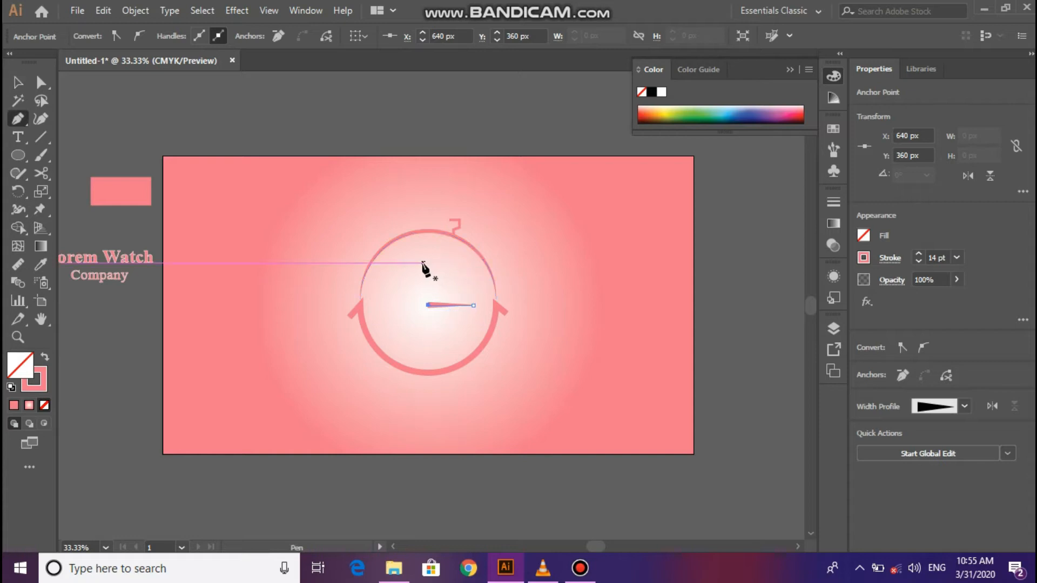
# Try to draw a second watch hand from the upper dial to the centre point with the Pen tool, and remove it.
pyautogui.click(423, 263)
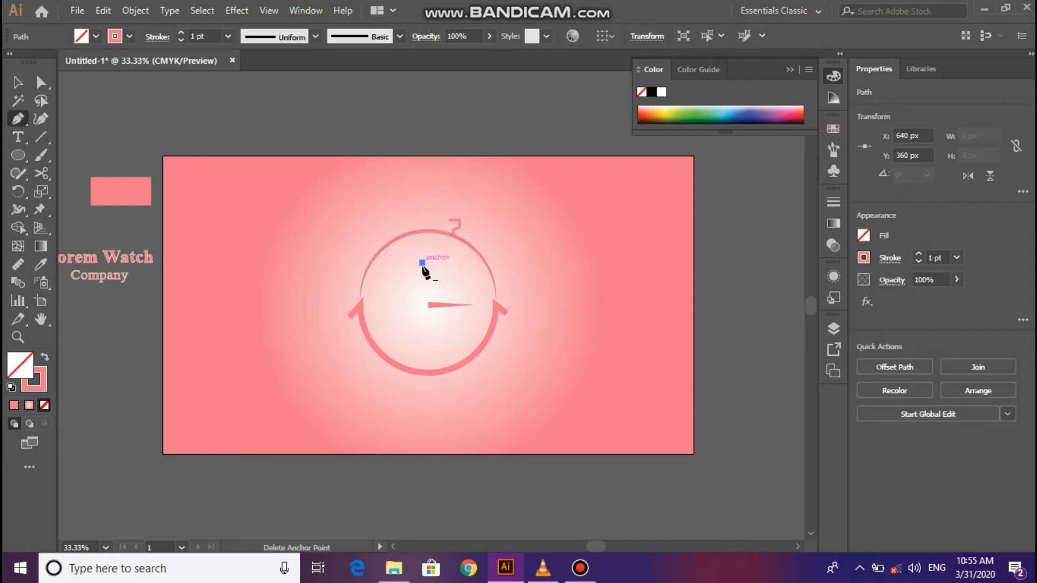
pyautogui.click(429, 306)
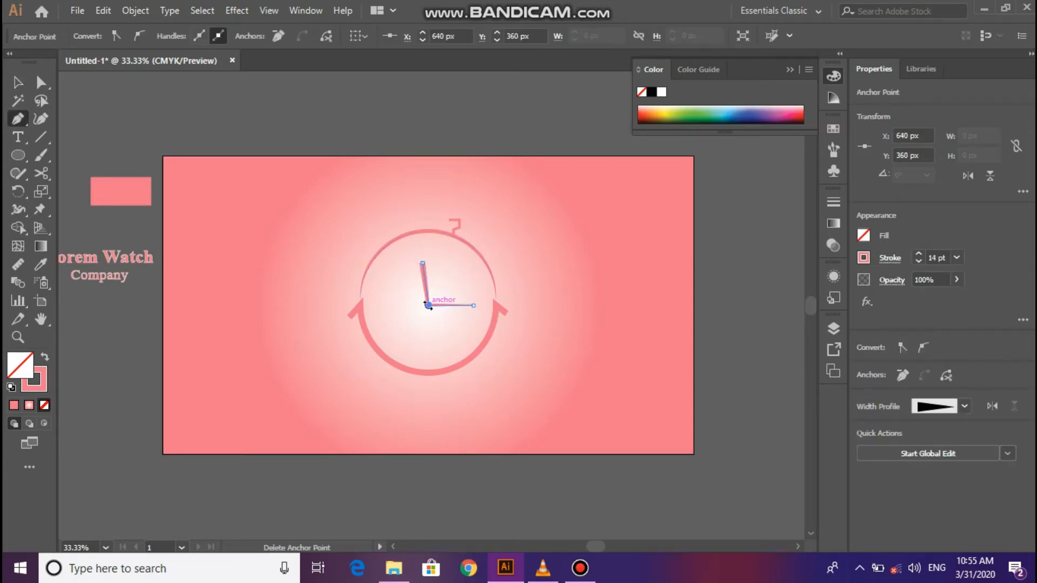
pyautogui.press('v')
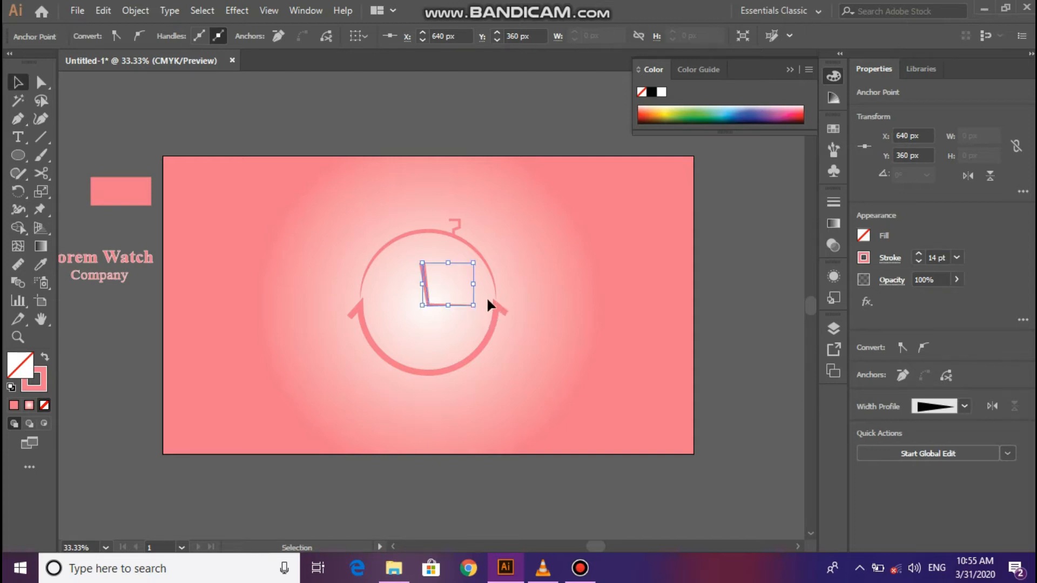
pyautogui.click(394, 302)
pyautogui.click(427, 291)
pyautogui.press('a')
pyautogui.press('Delete')
pyautogui.press('v')
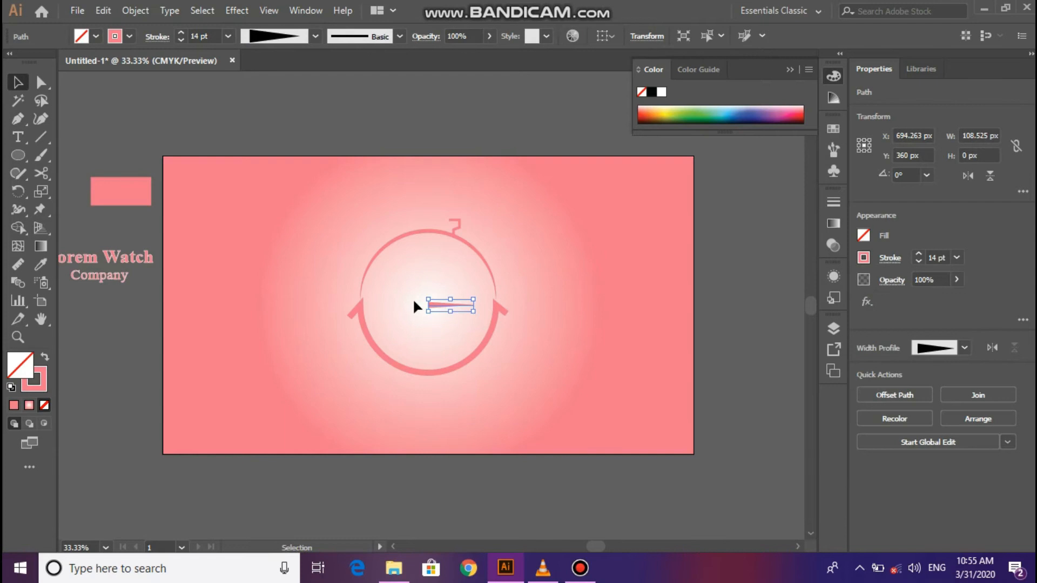
# Rotate a copy of the tapered horizontal hand by about 90.6° around its inner end so it points straight up.
pyautogui.click(17, 191)
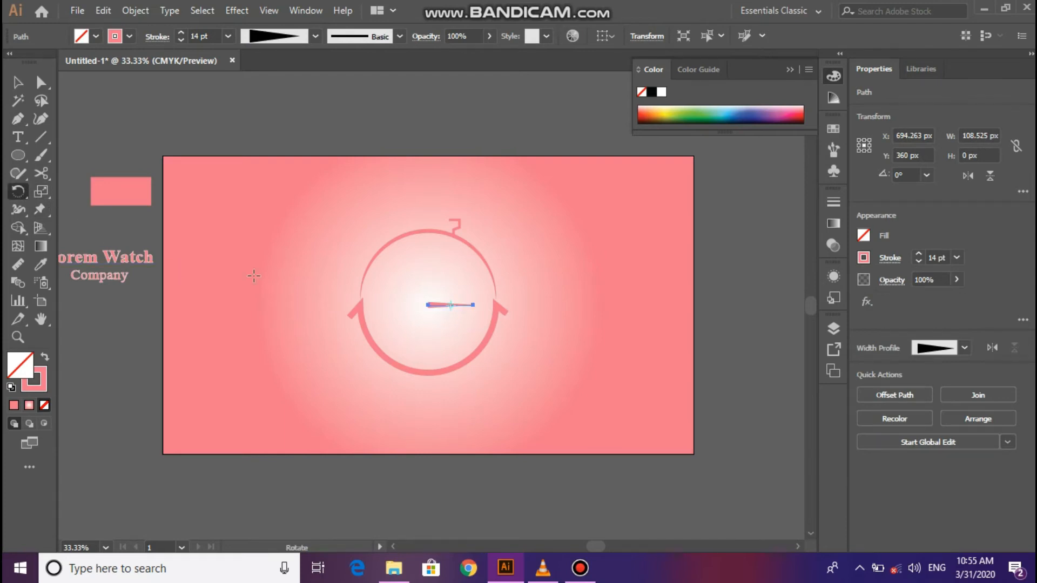
pyautogui.click(430, 306)
pyautogui.moveTo(465, 298); pyautogui.dragTo(427, 275)
pyautogui.press('v')
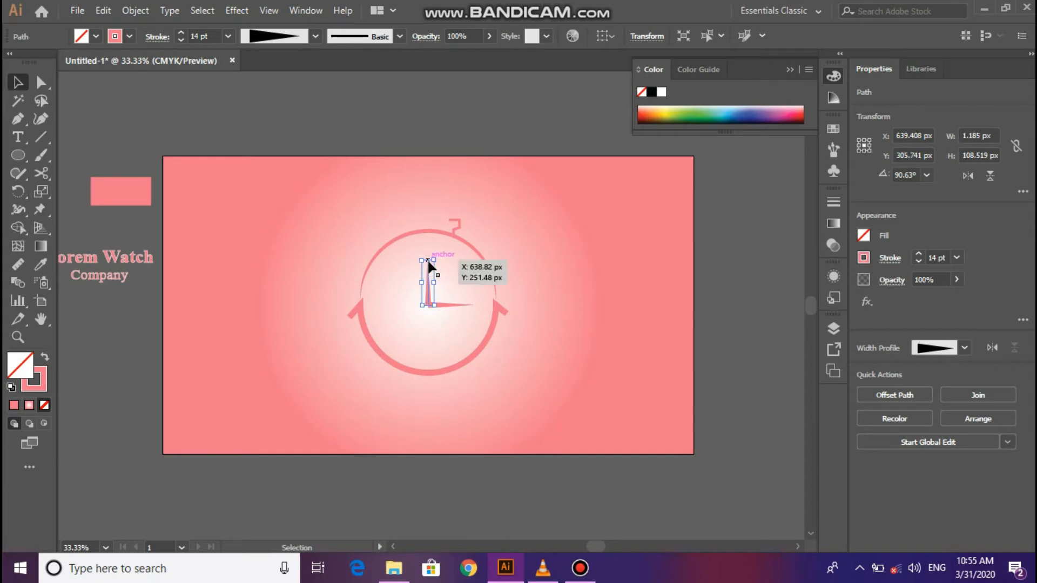
# Lengthen the vertical hand to about 140 px towards the upper dial and leave both hands deselected.
pyautogui.moveTo(434, 260); pyautogui.dragTo(438, 248)
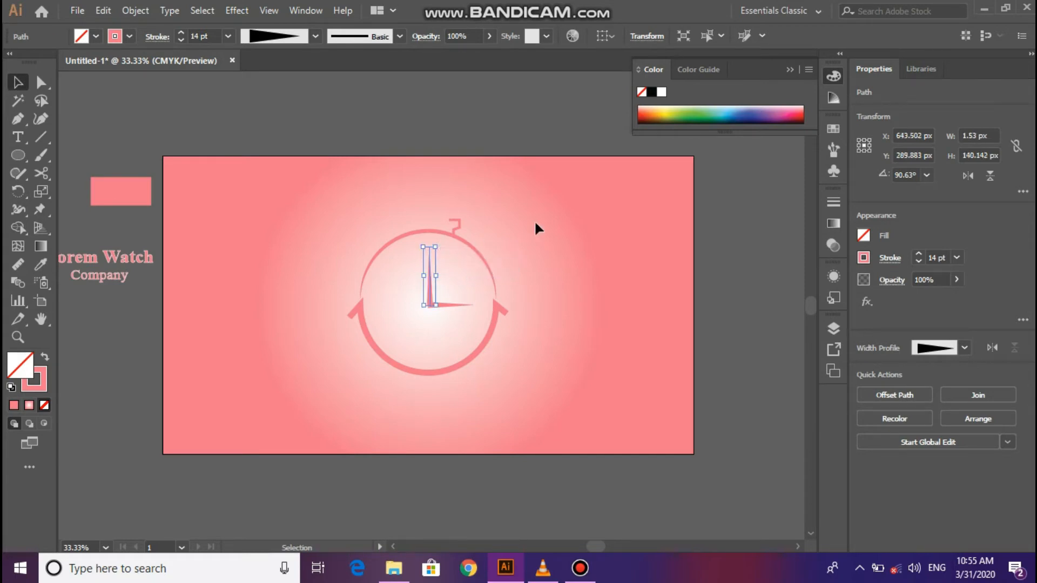
pyautogui.click(532, 242)
pyautogui.moveTo(418, 285); pyautogui.dragTo(432, 307)
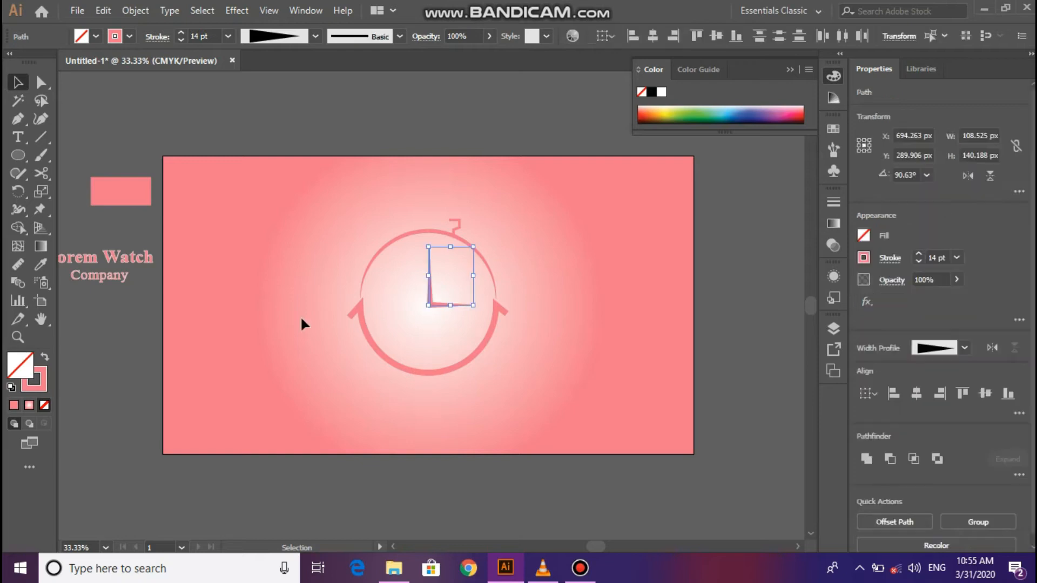
pyautogui.click(83, 183)
# Draw a circle about 26 px wide over the hands' pivot and give it a pink fill with no stroke.
pyautogui.click(20, 156)
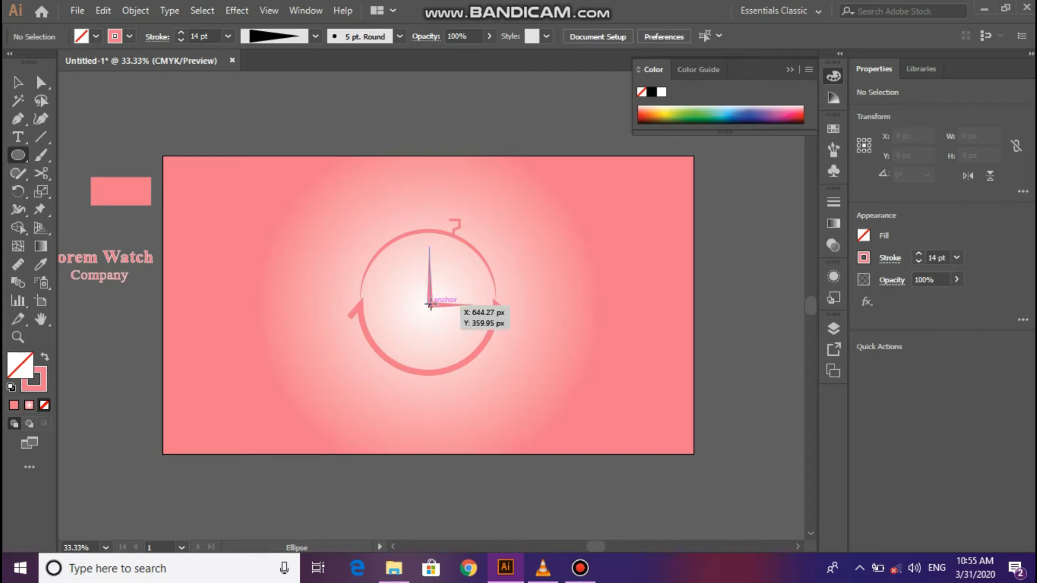
pyautogui.moveTo(431, 305); pyautogui.dragTo(452, 327)
pyautogui.press('v')
pyautogui.click(408, 330)
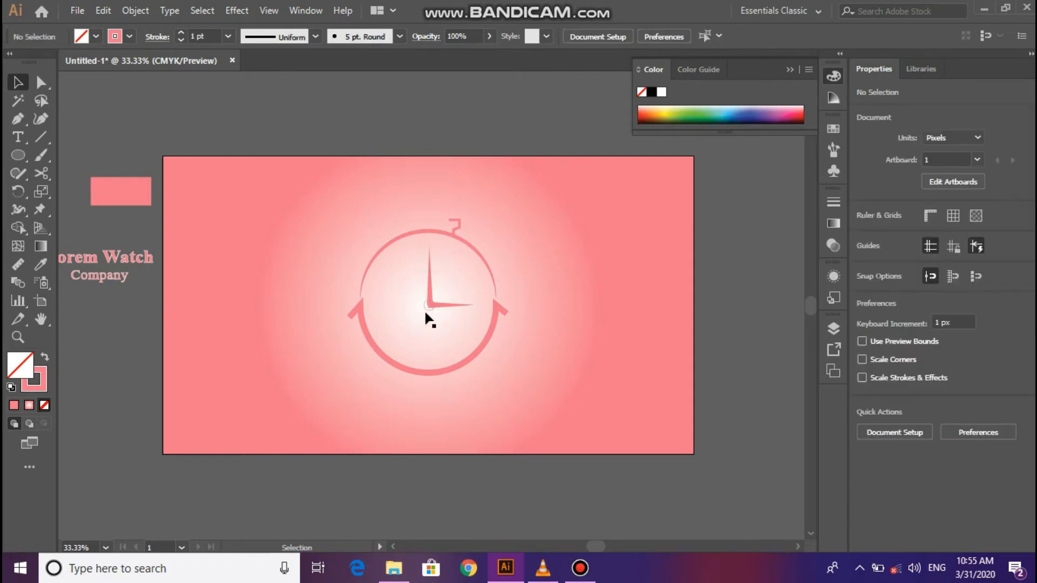
pyautogui.click(427, 307)
pyautogui.click(43, 361)
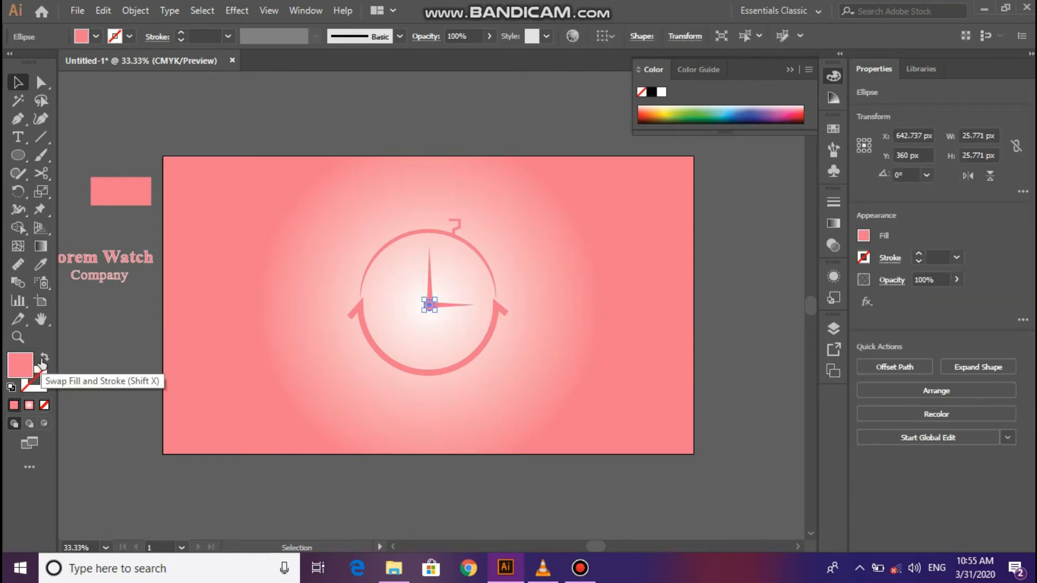
# Give the small pivot circle a white (FFFFFF) 4 pt stroke and deselect it.
pyautogui.click(36, 379)
pyautogui.doubleClick(35, 380)
pyautogui.write('ffffff')
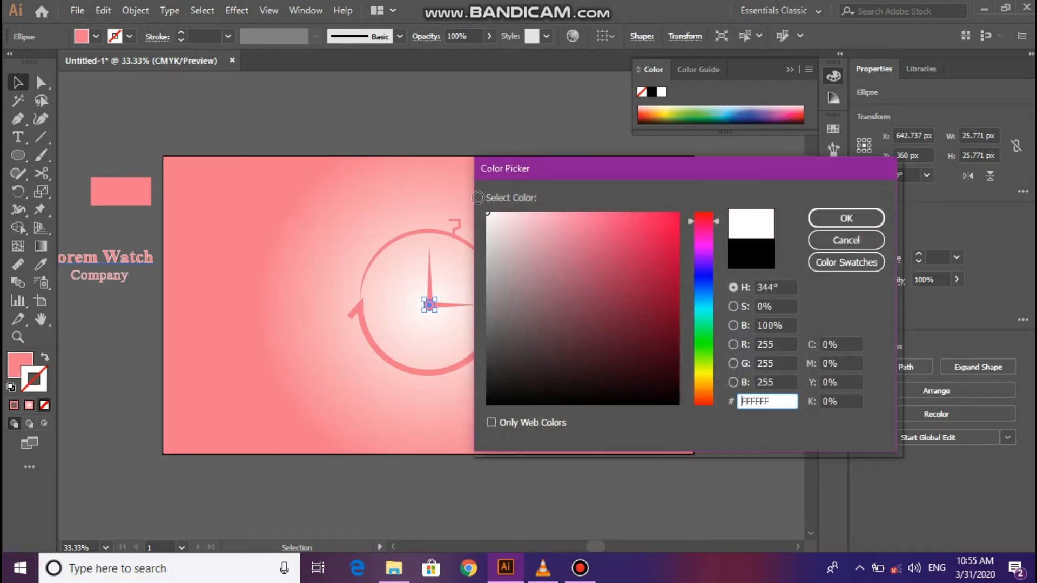
pyautogui.press('Return')
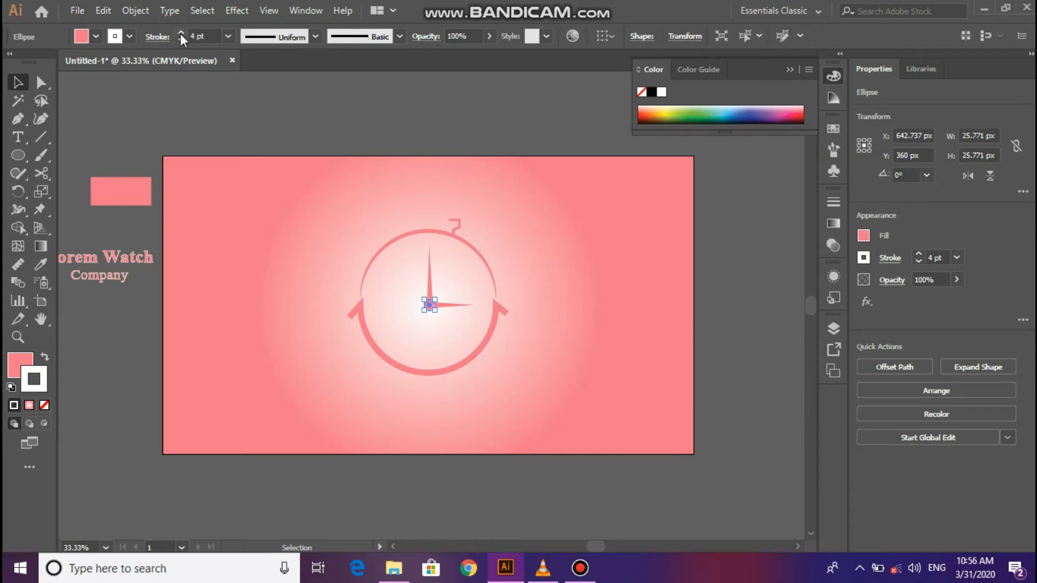
pyautogui.click(332, 202)
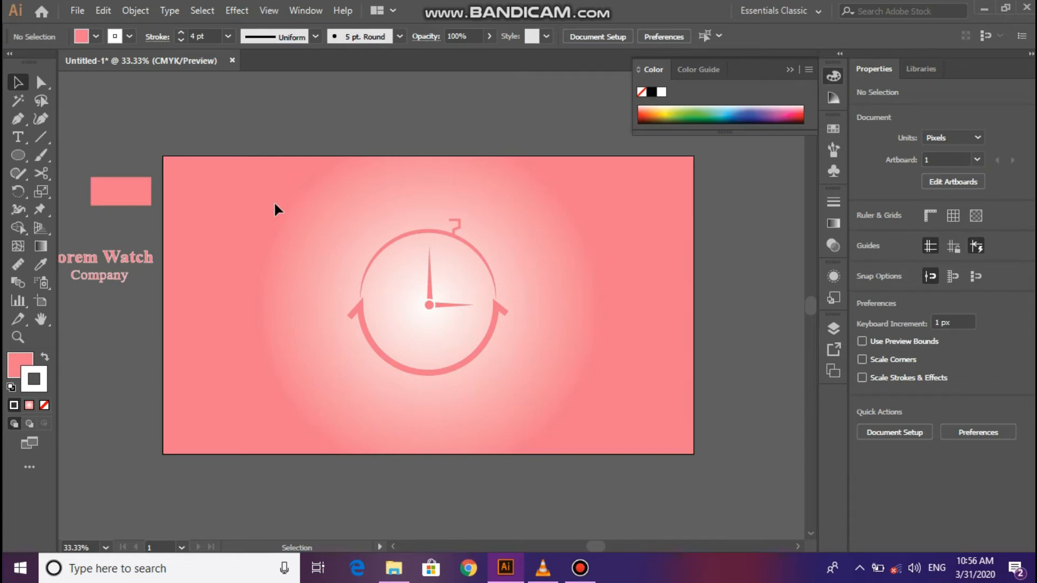
# Draw a circle about 278 px wide centred on the hands' pivot and nudge it up 8 px.
pyautogui.press('l')
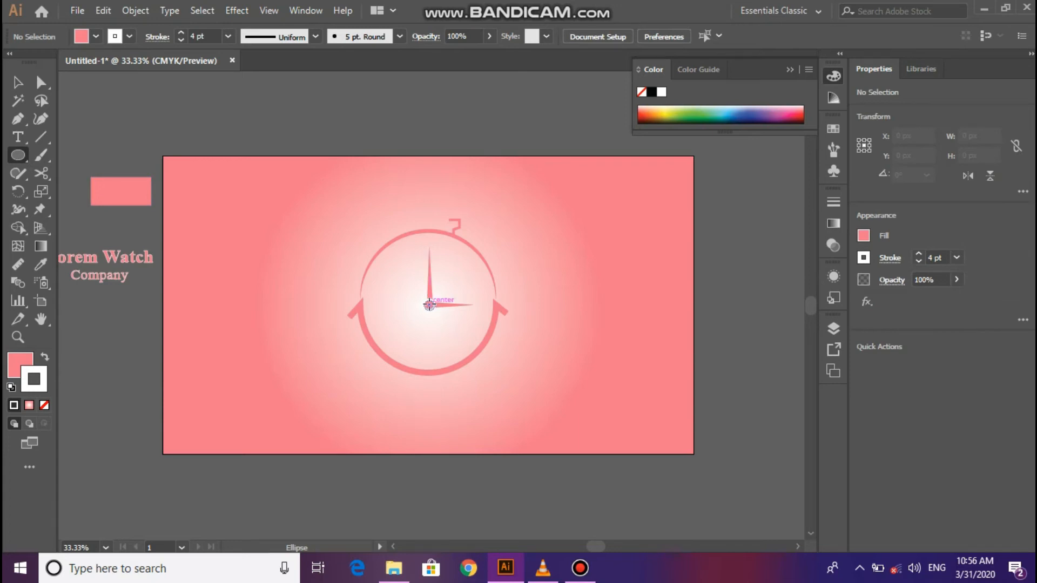
pyautogui.moveTo(430, 306); pyautogui.dragTo(488, 362)
pyautogui.press('Up')
pyautogui.press('Up')
pyautogui.press('Up')
pyautogui.press('Up')
pyautogui.press('Up')
pyautogui.press('Up')
pyautogui.press('Up')
pyautogui.press('Up')
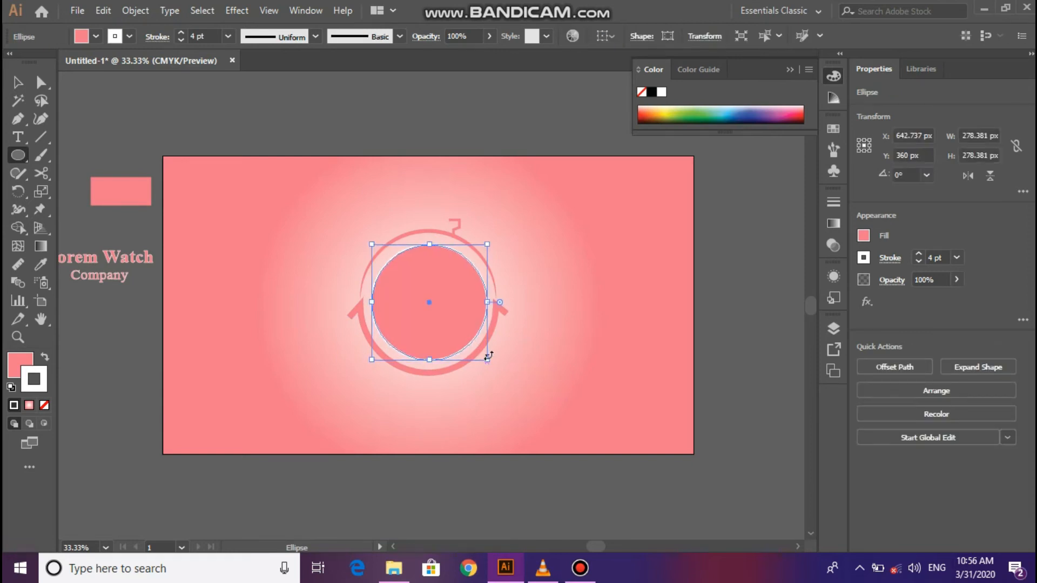
pyautogui.click(17, 83)
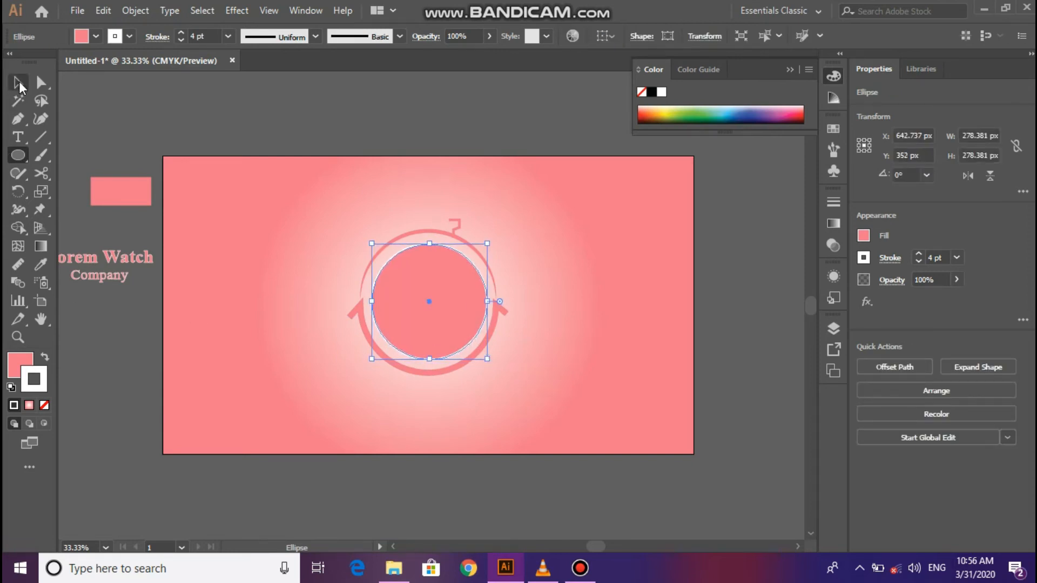
# Give the large inner circle a pink 4 pt stroke and remove its fill.
pyautogui.click(45, 357)
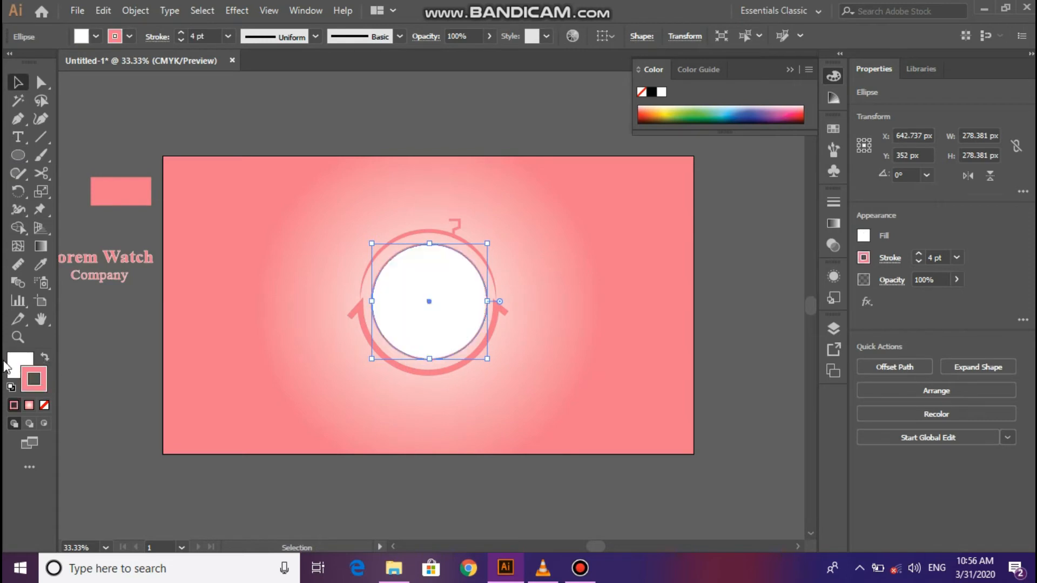
pyautogui.click(44, 405)
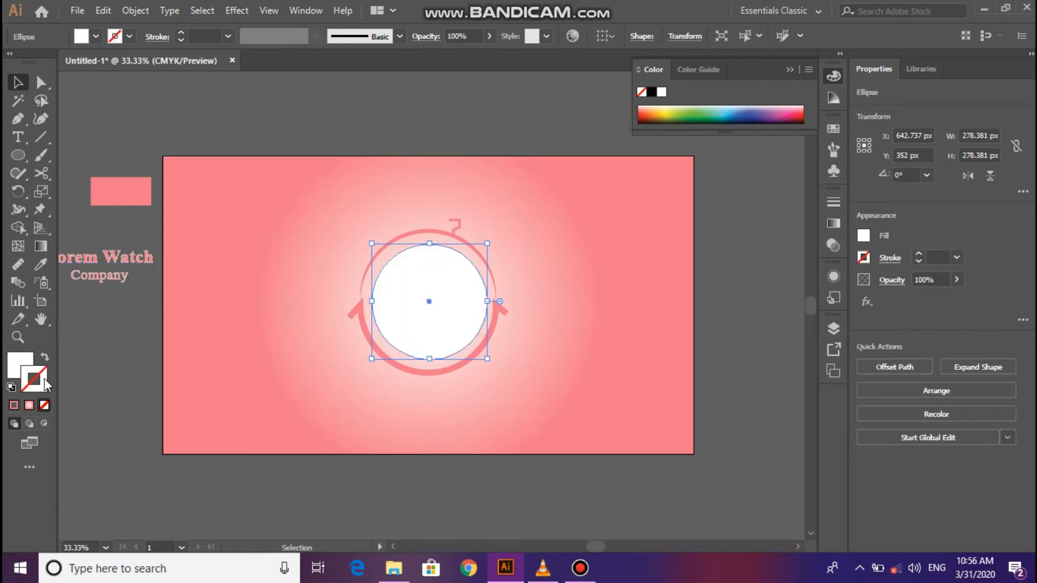
pyautogui.hotkey('ctrl', 'z')
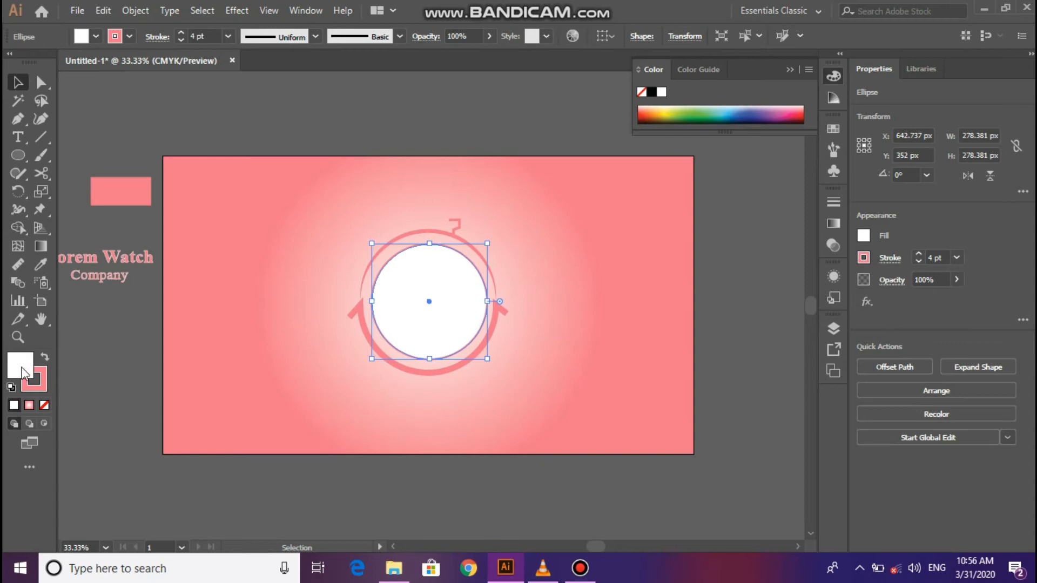
pyautogui.click(44, 405)
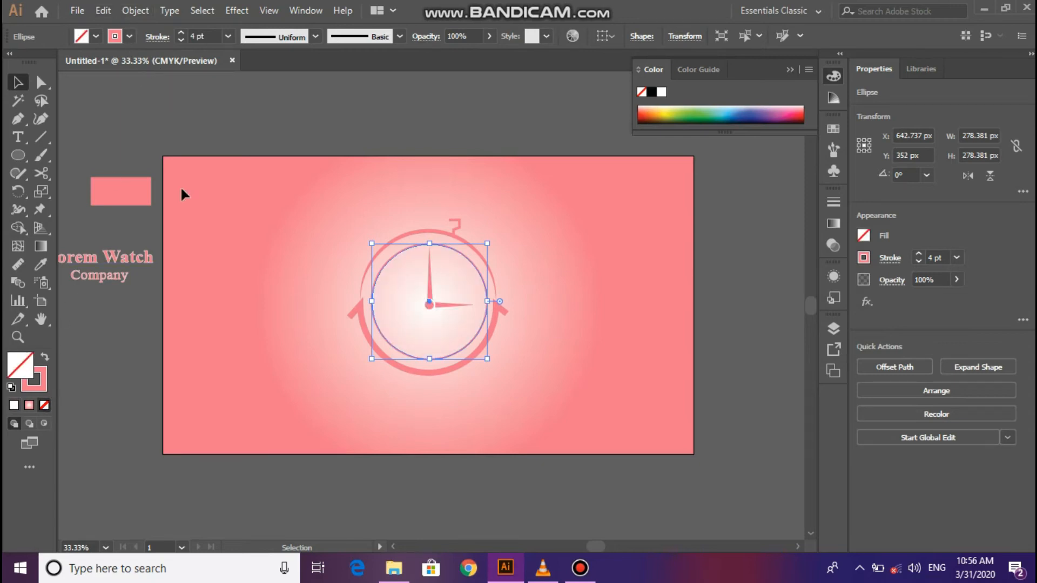
# Turn the inner circle's stroke into a dashed line and deselect the circle.
pyautogui.click(172, 36)
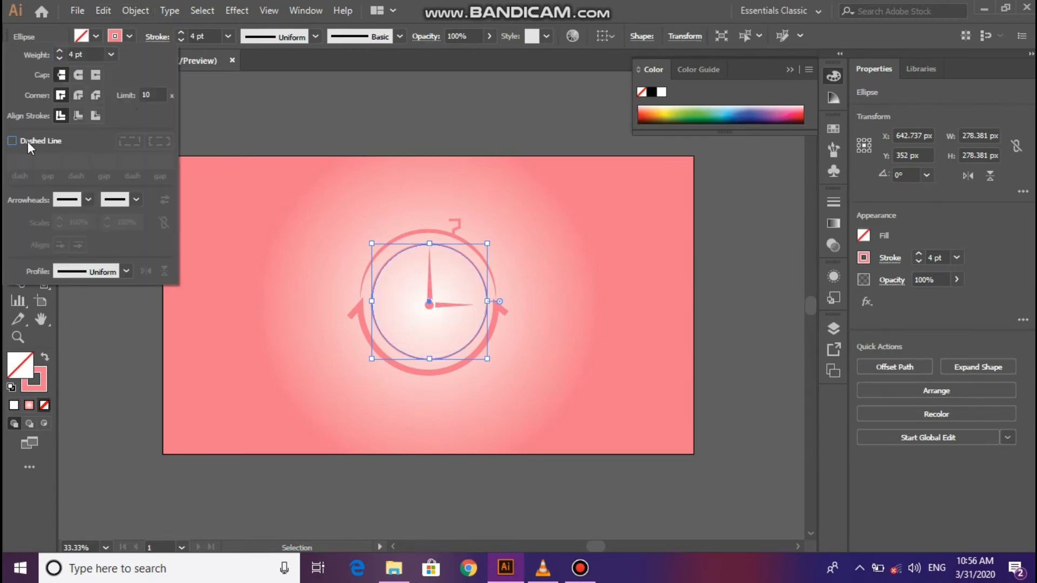
pyautogui.click(28, 141)
pyautogui.click(202, 203)
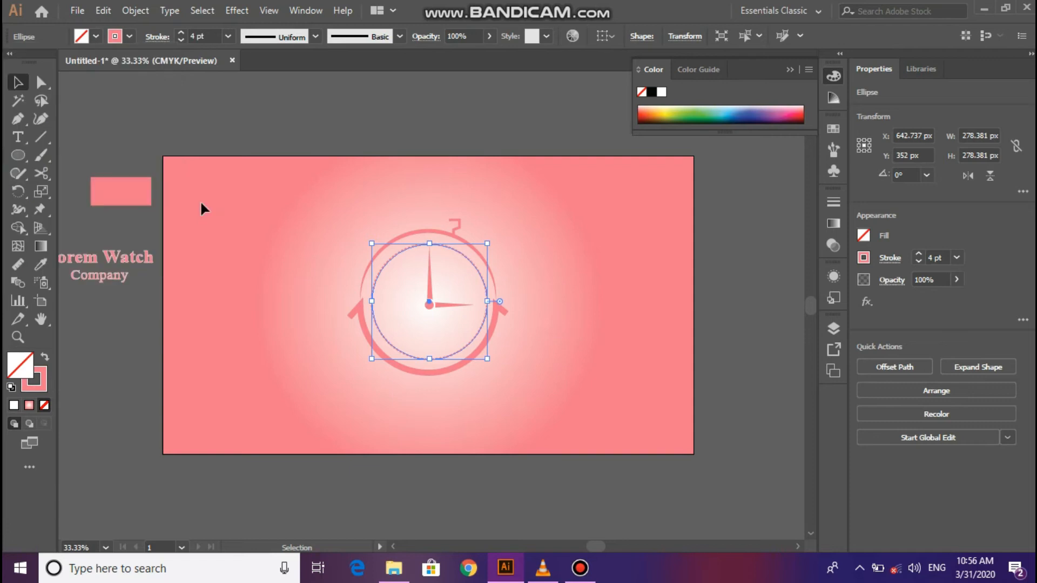
pyautogui.click(201, 209)
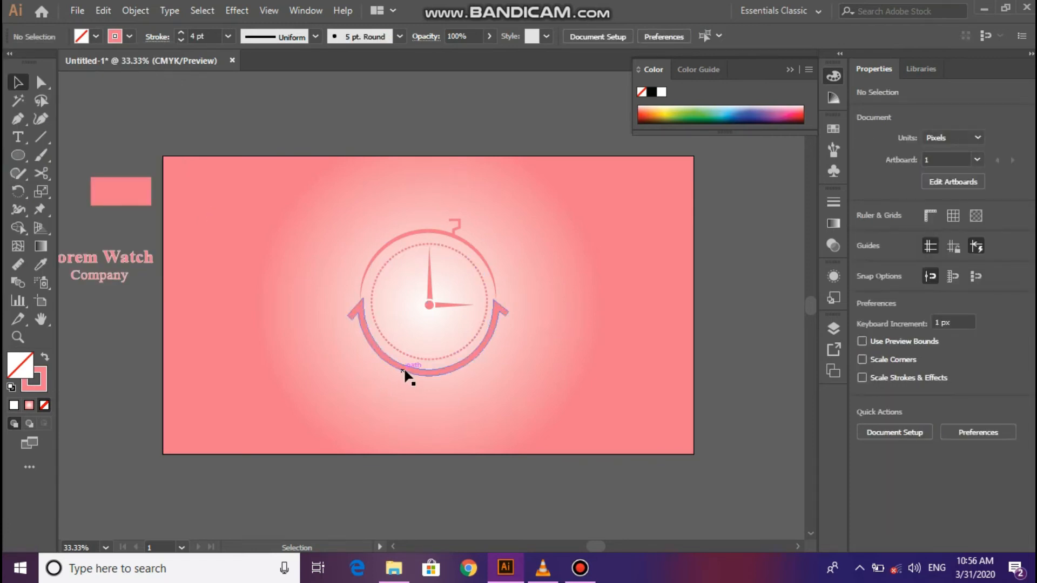
# Move the dashed circle up to Y 346 px and enlarge it proportionally to about 290 px wide.
pyautogui.click(422, 359)
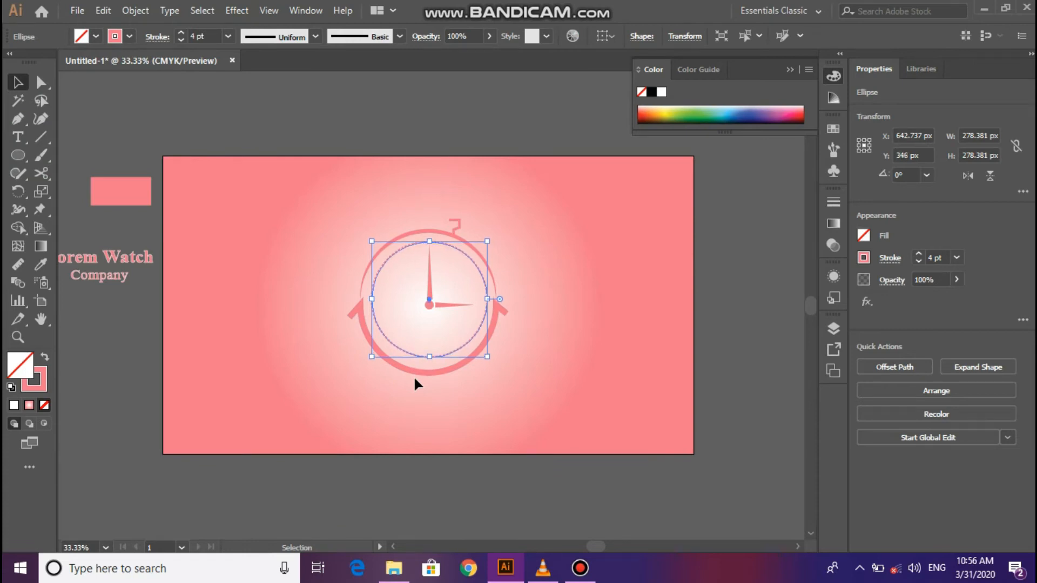
pyautogui.moveTo(488, 357); pyautogui.dragTo(494, 363)
pyautogui.click(531, 361)
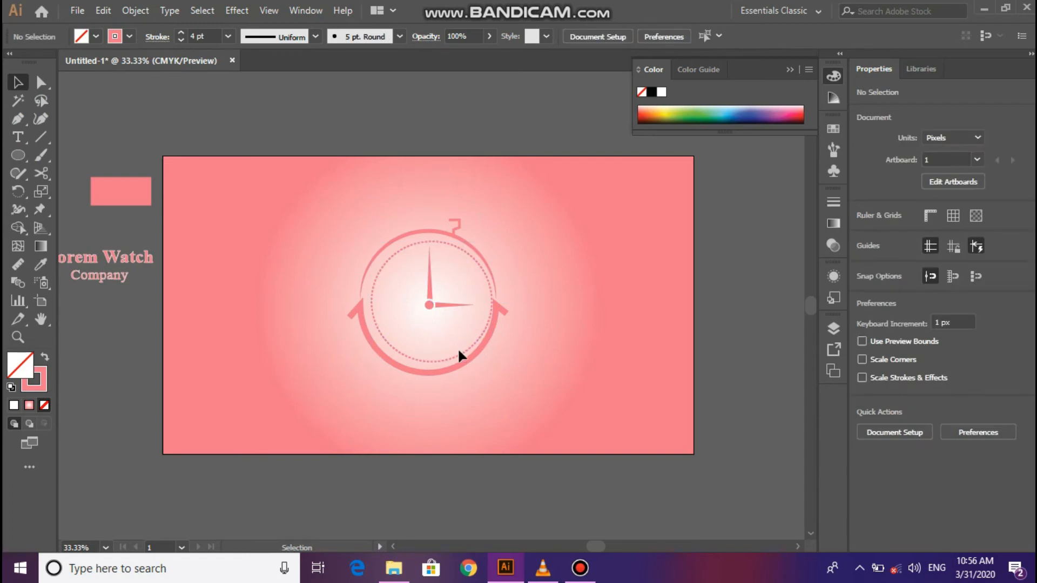
# Nudge the dashed circle to about X 642.5 px, Y 350.8 px to centre it inside the outer ring, and deselect it.
pyautogui.click(453, 363)
pyautogui.press('Left')
pyautogui.press('Left')
pyautogui.press('Left')
pyautogui.press('Left')
pyautogui.press('Left')
pyautogui.press('Up')
pyautogui.press('Up')
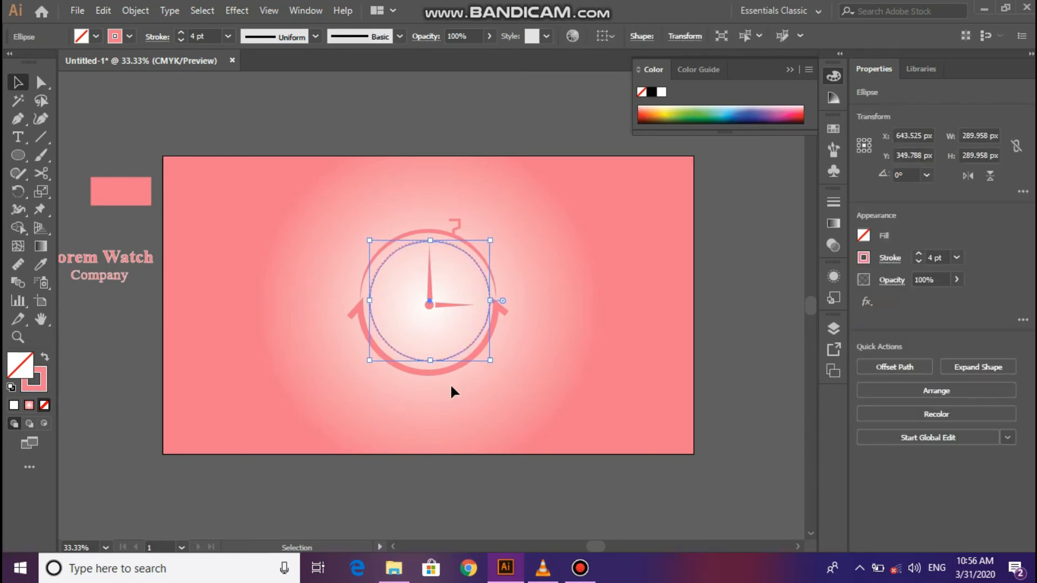
pyautogui.press('Left')
pyautogui.press('Down')
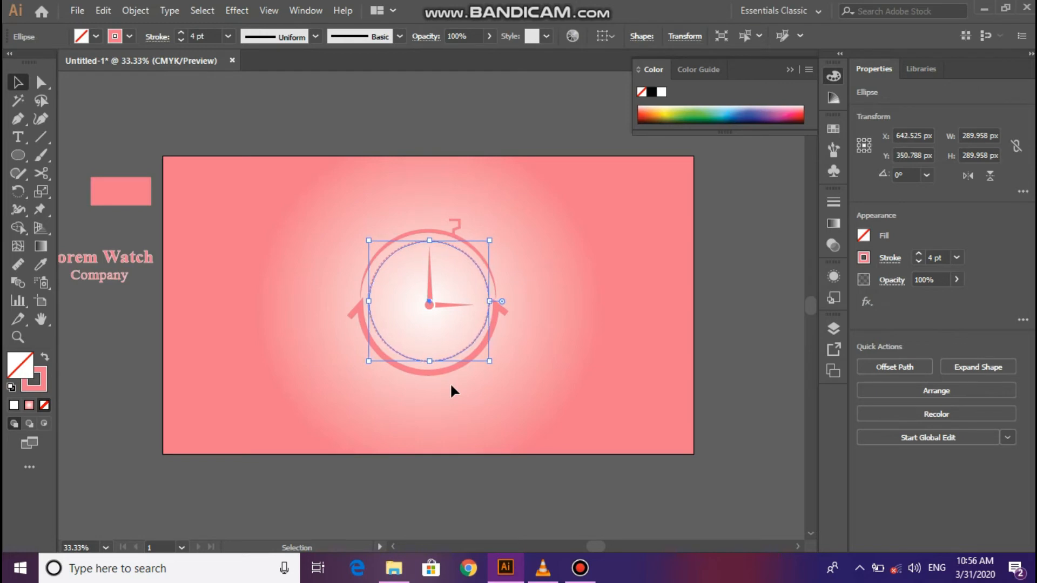
pyautogui.click(498, 373)
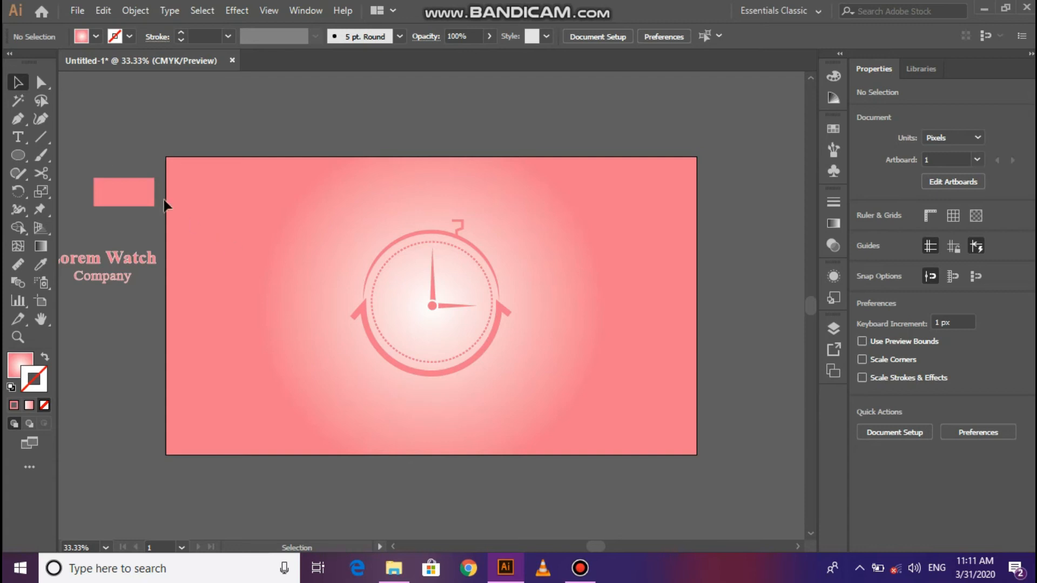
# Draw three separate horizontal lines outward from the dial's upper right edge with the Pen tool, the second about 84 px and the third about 43 px long.
pyautogui.click(18, 118)
pyautogui.moveTo(494, 273); pyautogui.dragTo(540, 273)
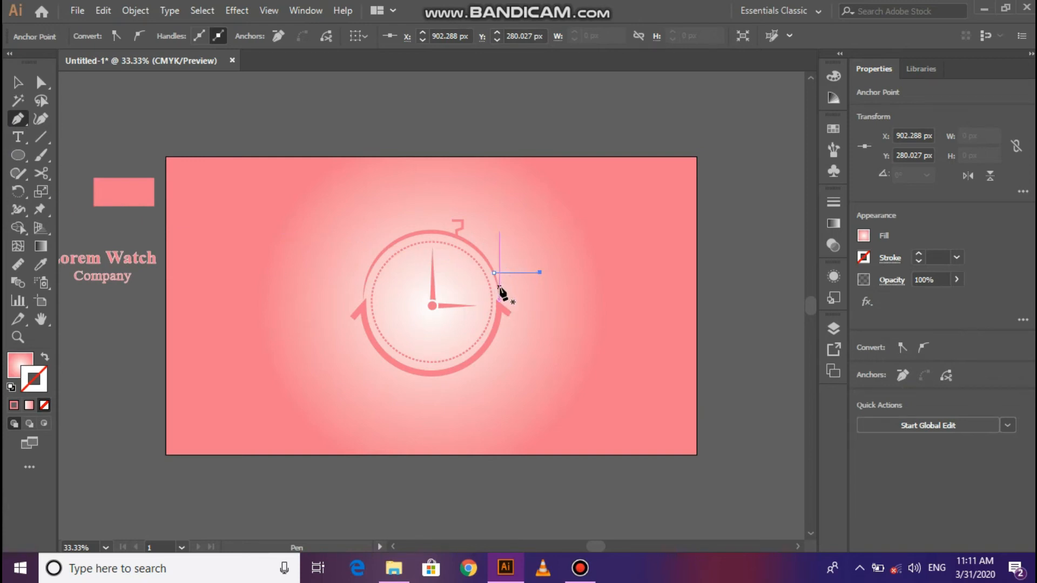
pyautogui.click(499, 286)
pyautogui.moveTo(556, 292); pyautogui.dragTo(534, 286)
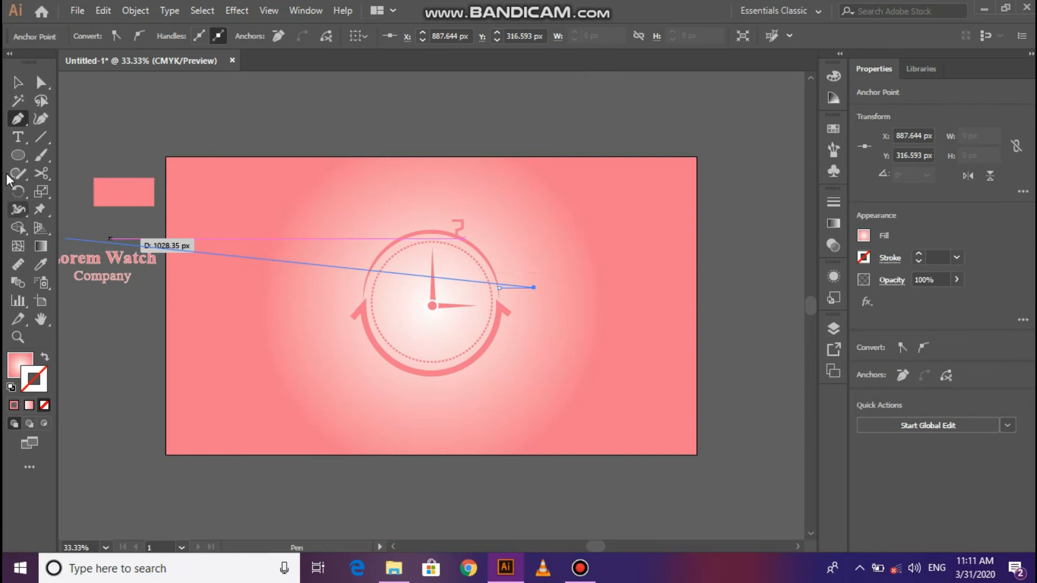
pyautogui.click(498, 298)
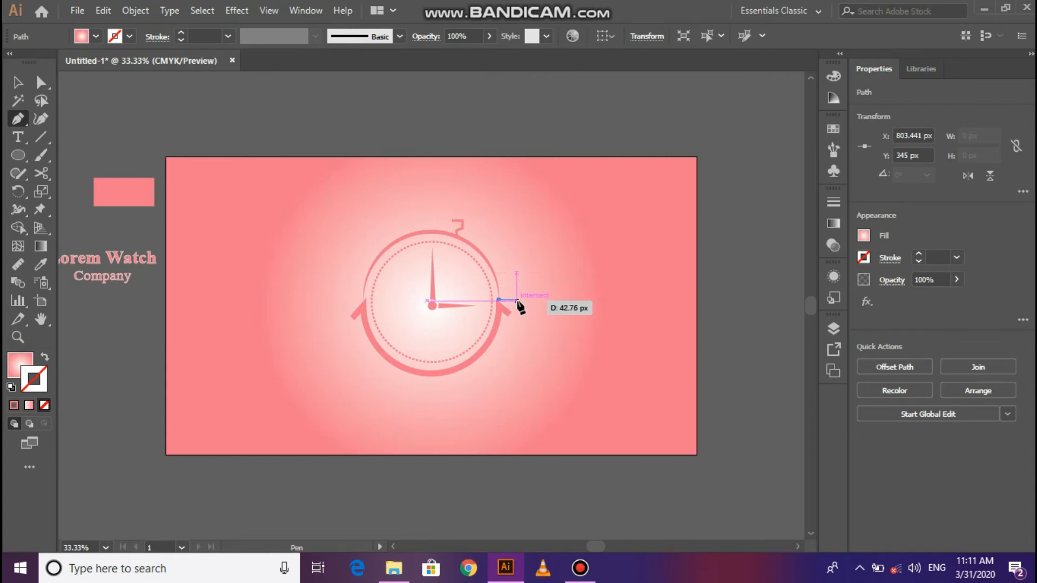
pyautogui.click(516, 300)
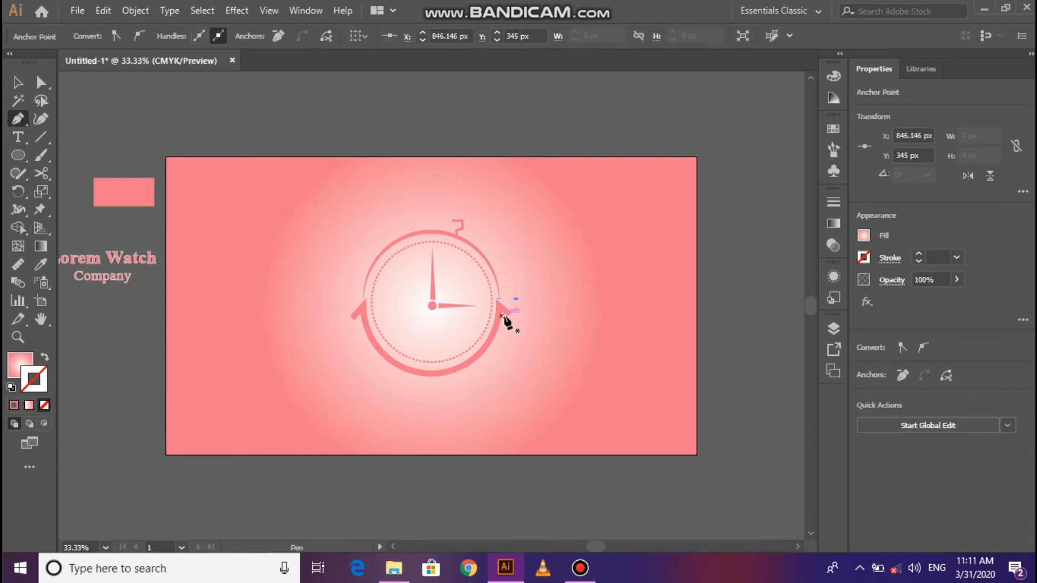
# Draw three more horizontal lines outward from the dial's lower right edge with the Pen tool, the second about 126 px and the third about 101 px long.
pyautogui.moveTo(500, 311); pyautogui.dragTo(541, 313)
pyautogui.click(16, 83)
pyautogui.click(19, 119)
pyautogui.click(500, 327)
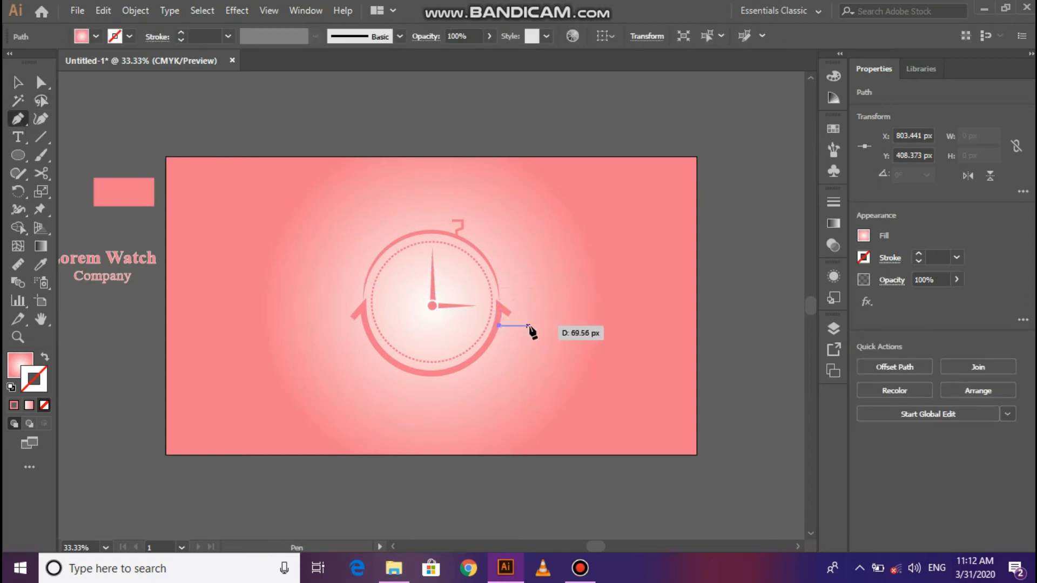
pyautogui.click(551, 326)
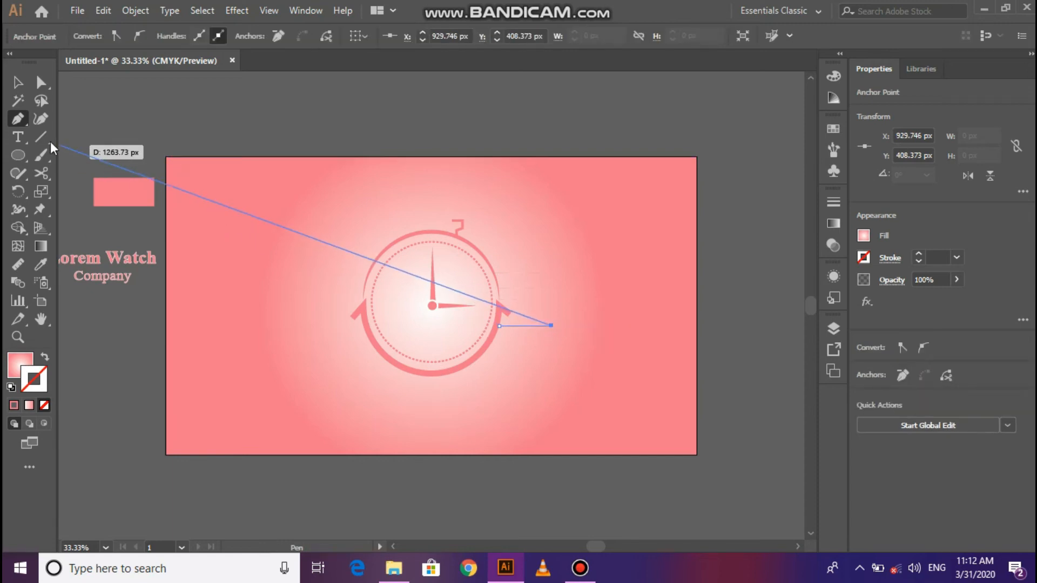
pyautogui.click(17, 118)
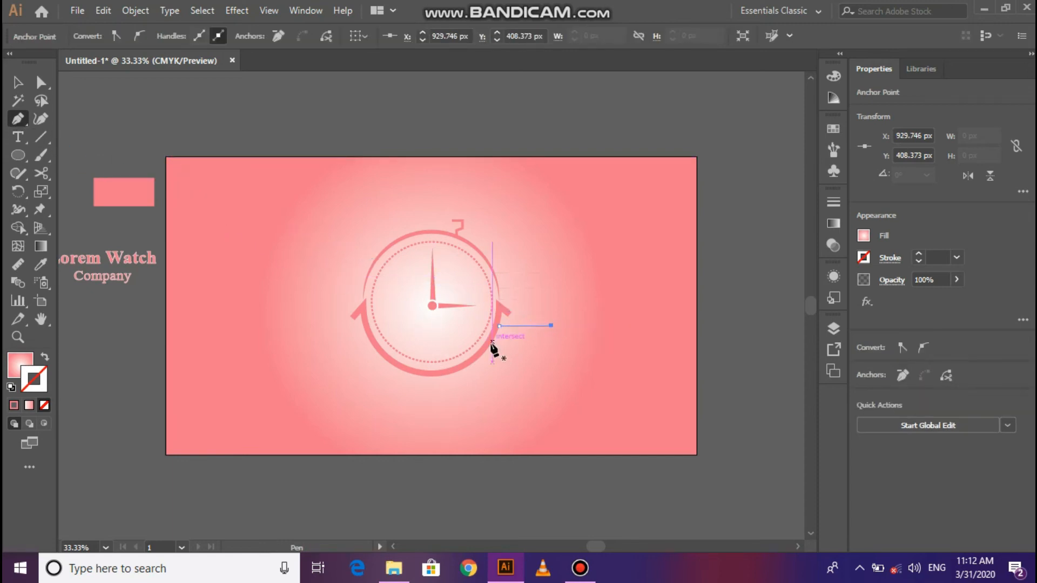
pyautogui.moveTo(491, 341); pyautogui.dragTo(543, 342)
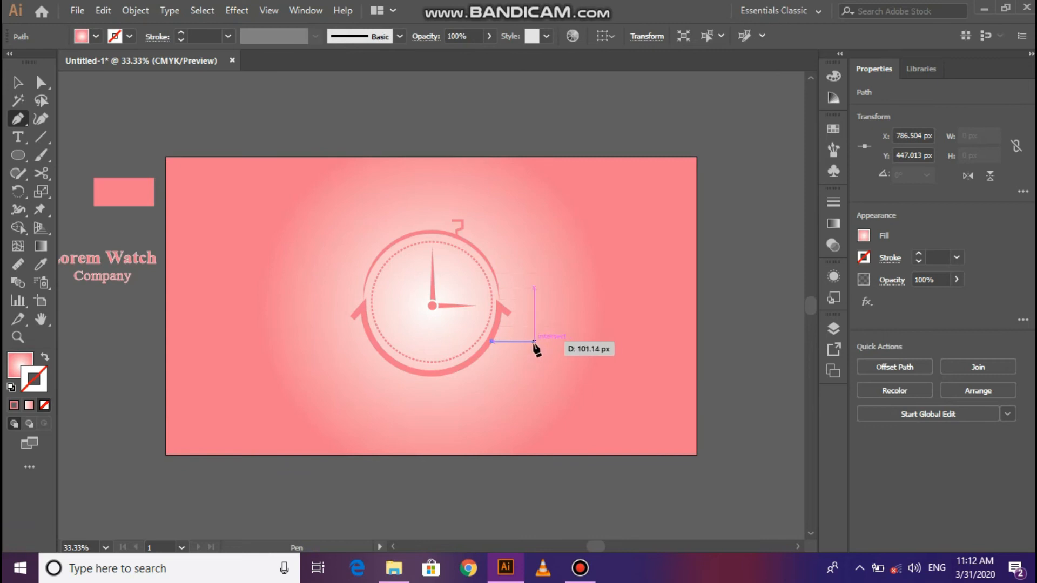
pyautogui.click(533, 341)
# Select all six horizontal lines beside the dial and give them a pink 6 pt stroke.
pyautogui.click(18, 82)
pyautogui.moveTo(522, 304); pyautogui.dragTo(514, 362)
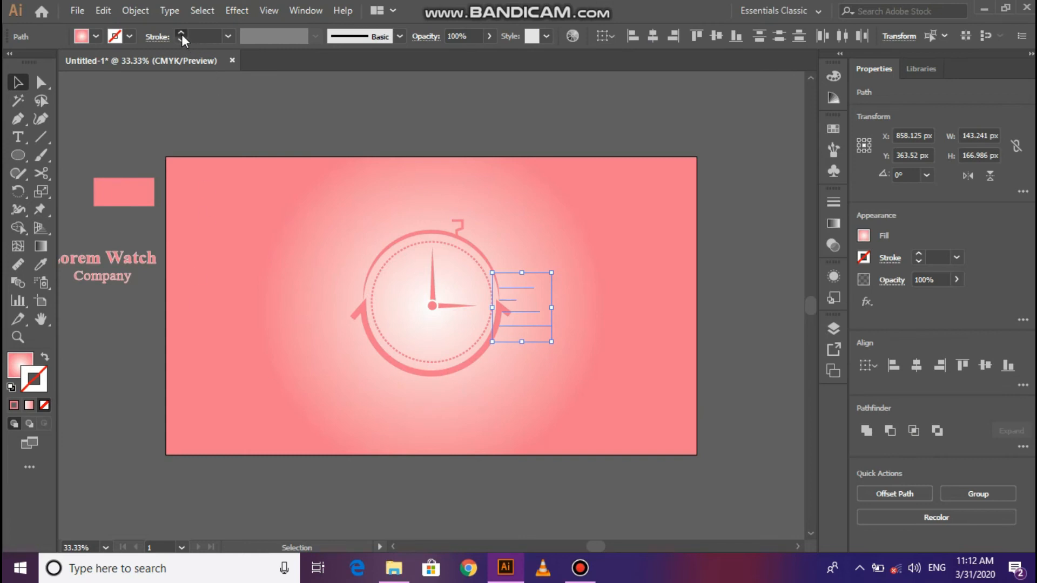
pyautogui.click(181, 33)
pyautogui.click(182, 33)
pyautogui.click(182, 34)
pyautogui.click(182, 34)
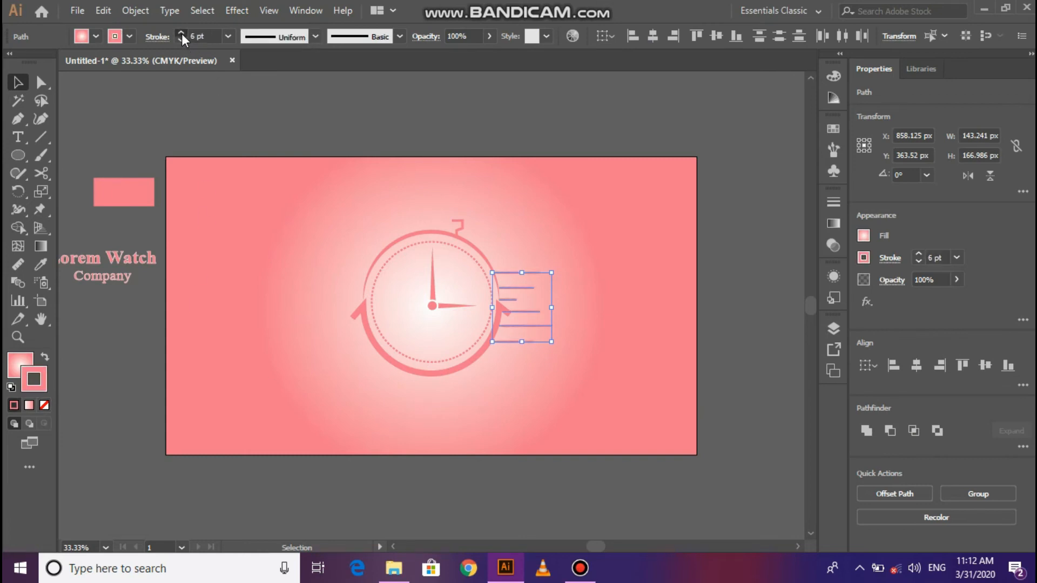
# Set the six speed lines to an 8 pt stroke with a tapered width profile and remove their fill.
pyautogui.click(182, 34)
pyautogui.click(316, 38)
pyautogui.click(289, 155)
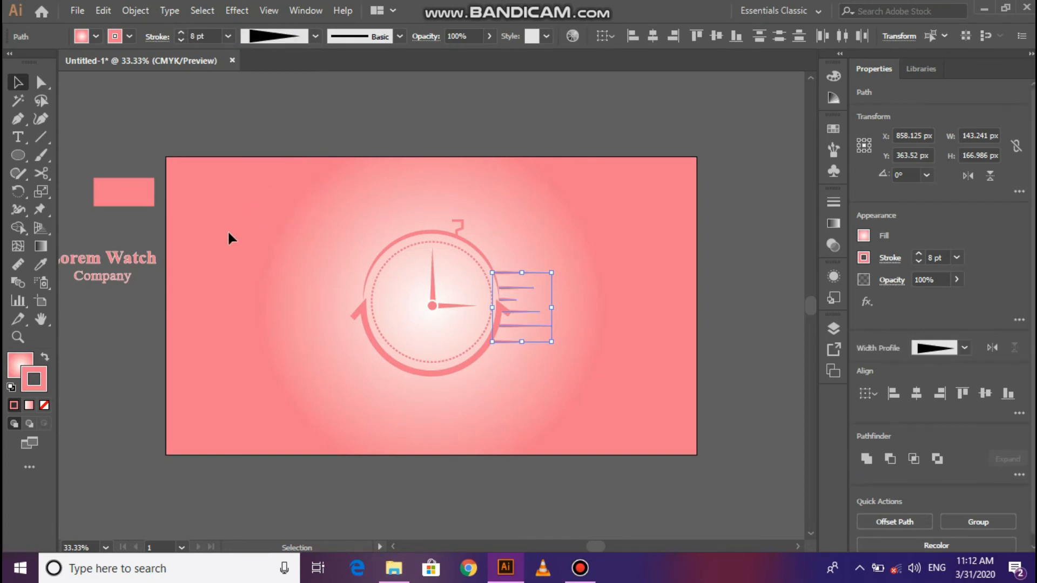
pyautogui.click(15, 361)
pyautogui.click(14, 406)
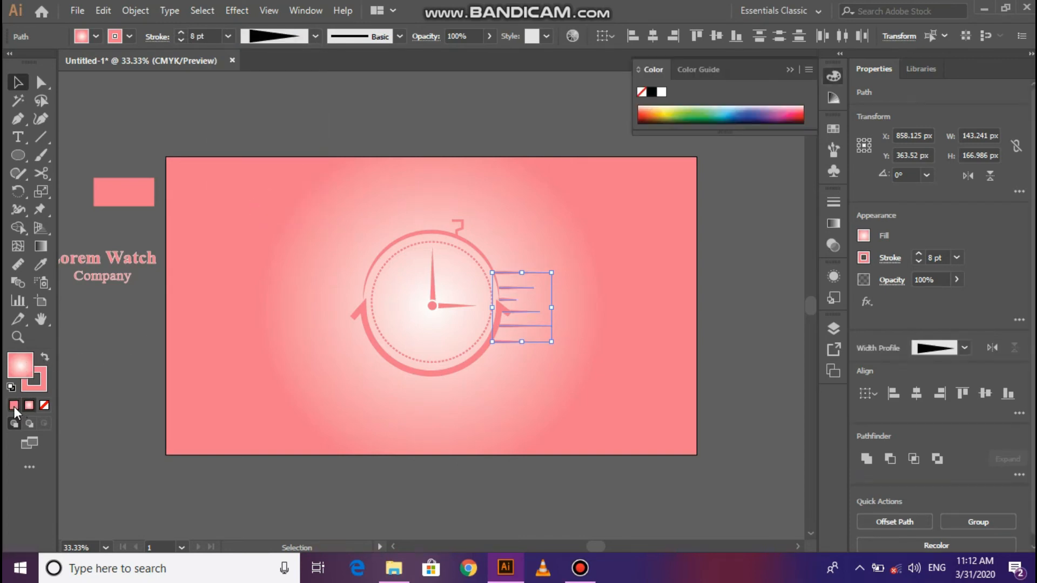
pyautogui.click(45, 405)
pyautogui.click(186, 377)
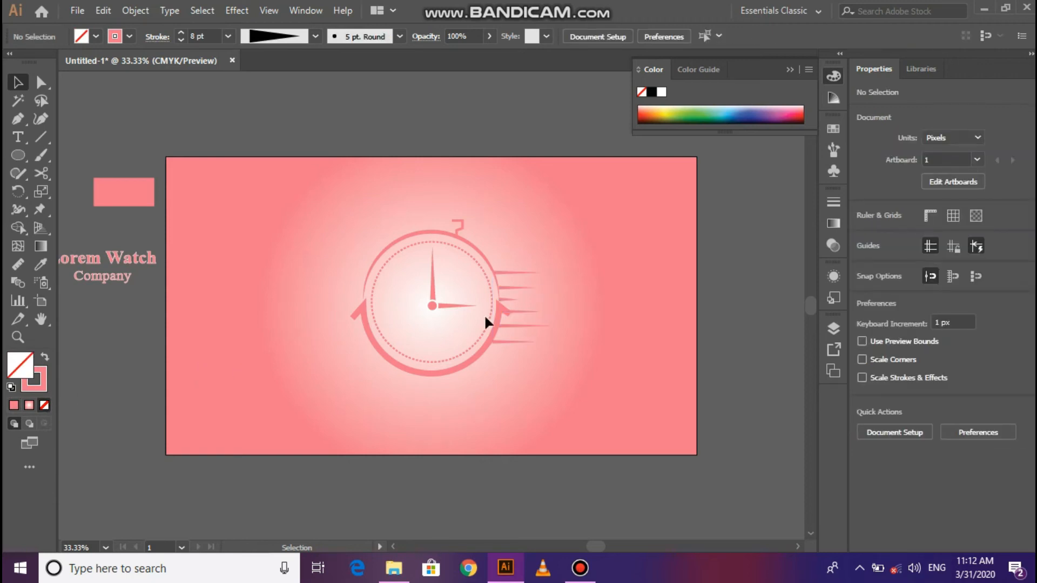
# Stretch the shortest speed line outward so it reaches about as far as the neighbouring lines.
pyautogui.click(510, 300)
pyautogui.moveTo(516, 306); pyautogui.dragTo(543, 305)
pyautogui.click(562, 306)
pyautogui.click(503, 342)
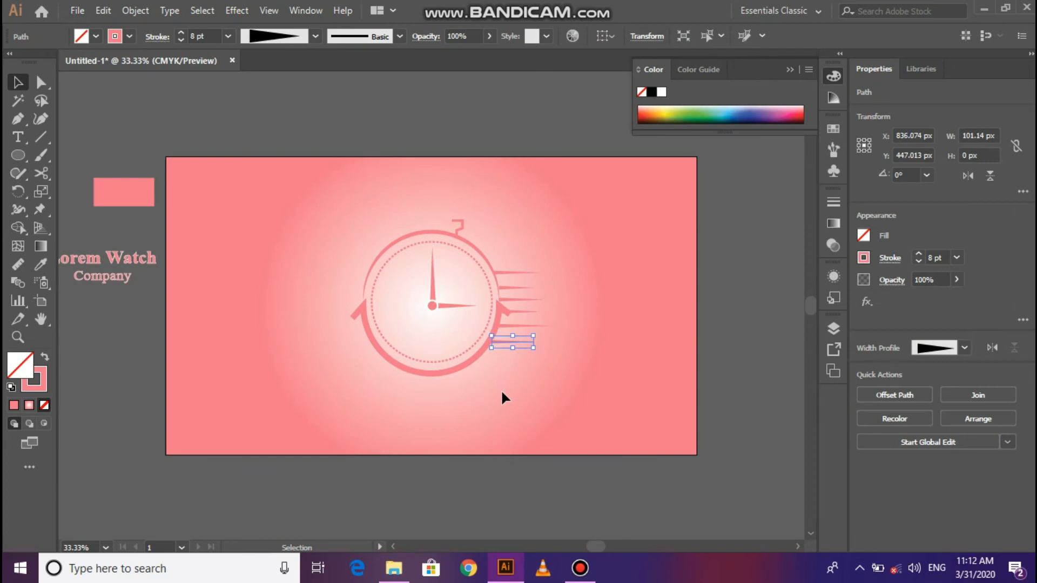
pyautogui.click(498, 449)
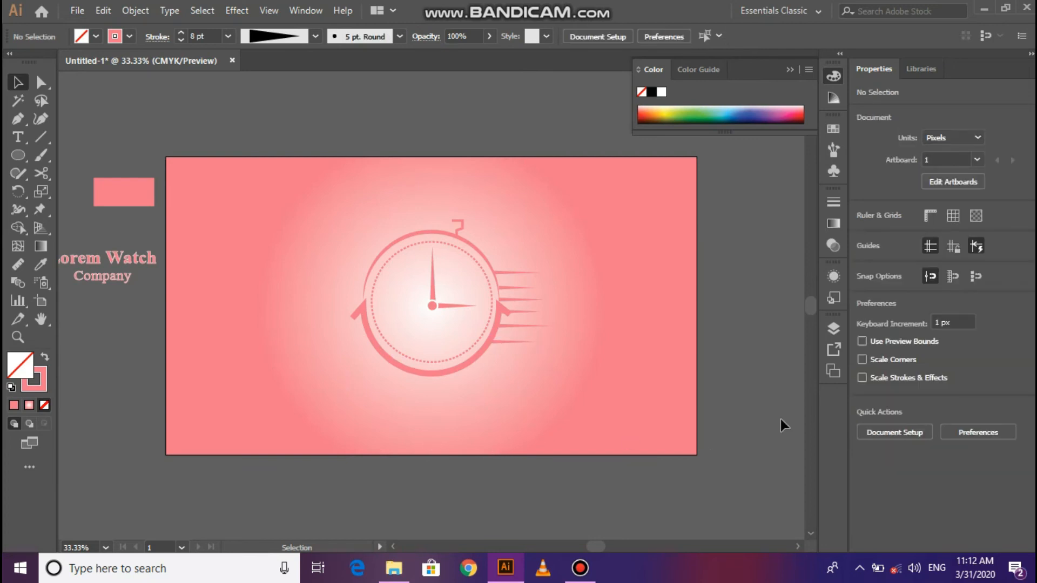
# Unlock the paths, ellipses and groups that make up the watch drawing, along with the gradient background rectangle.
pyautogui.click(832, 327)
pyautogui.scroll(-5, 702, 393)
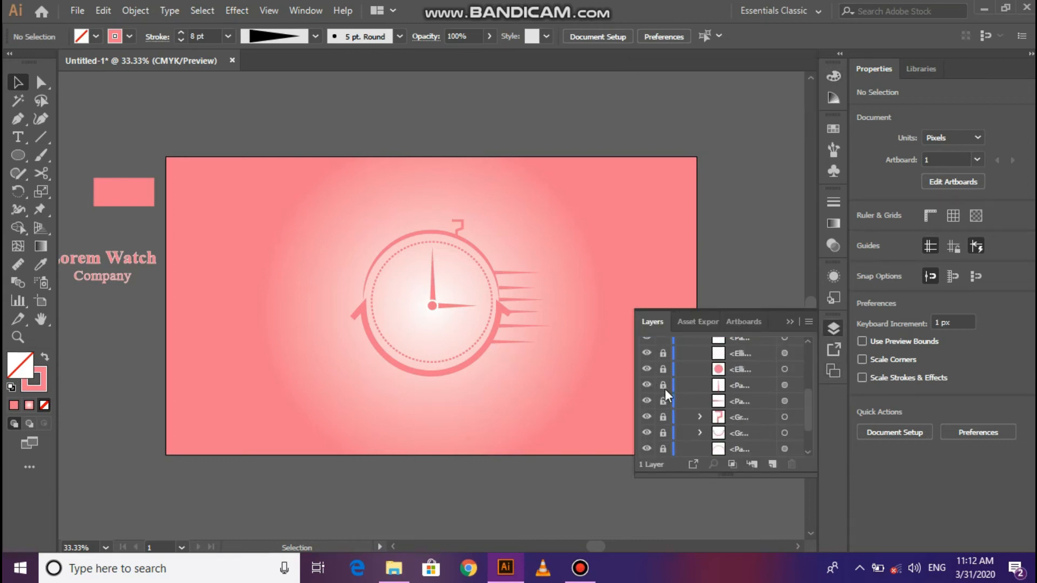
pyautogui.moveTo(663, 359); pyautogui.dragTo(662, 427)
pyautogui.scroll(-2, 665, 425)
pyautogui.moveTo(660, 385); pyautogui.dragTo(665, 414)
pyautogui.click(663, 448)
# Lock the gradient background rectangle and keep the small pink swatch rectangle beside the artboard locked.
pyautogui.click(567, 408)
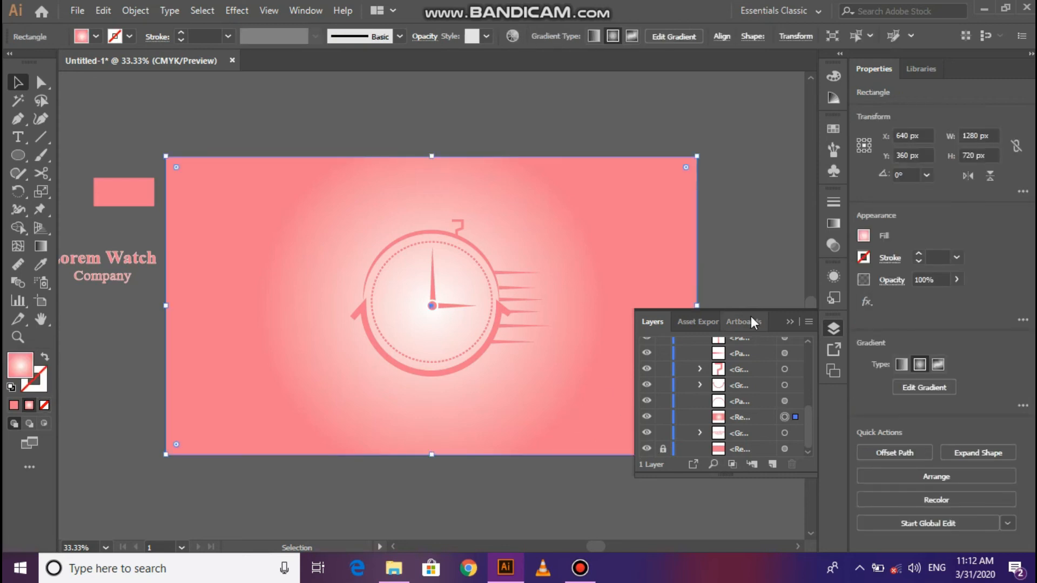
pyautogui.click(574, 488)
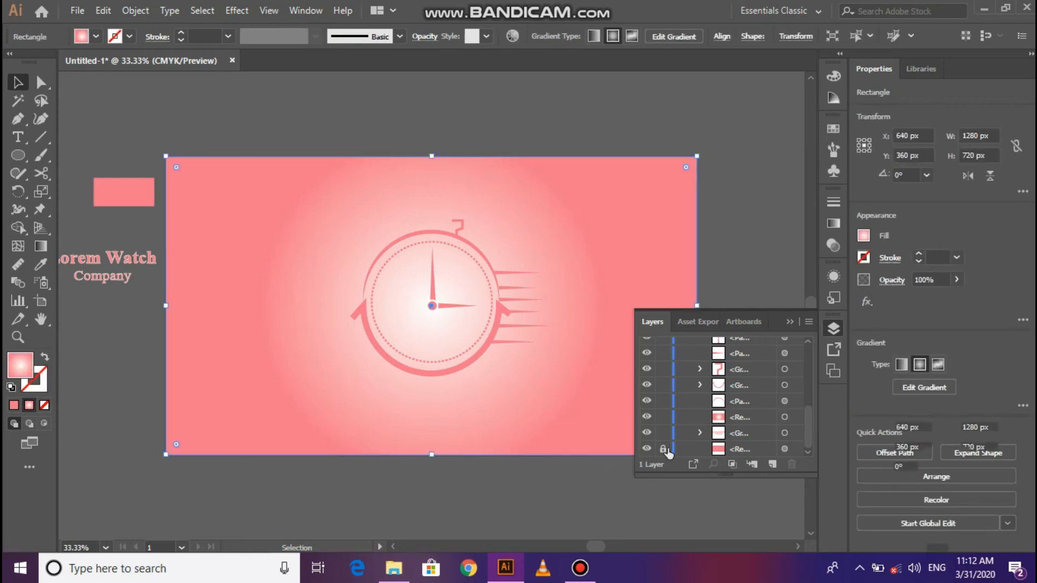
pyautogui.click(598, 417)
pyautogui.click(663, 449)
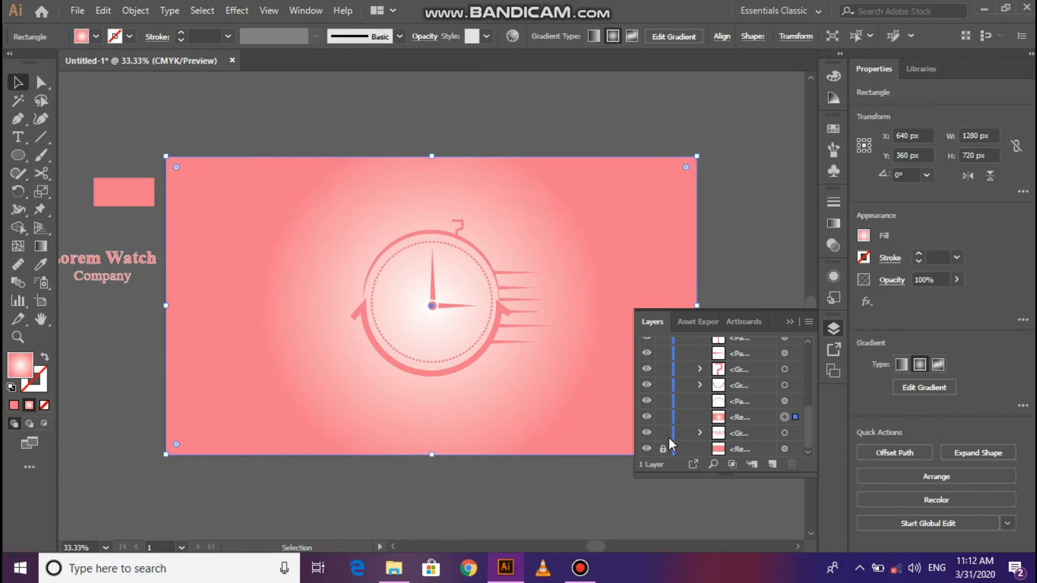
pyautogui.click(666, 417)
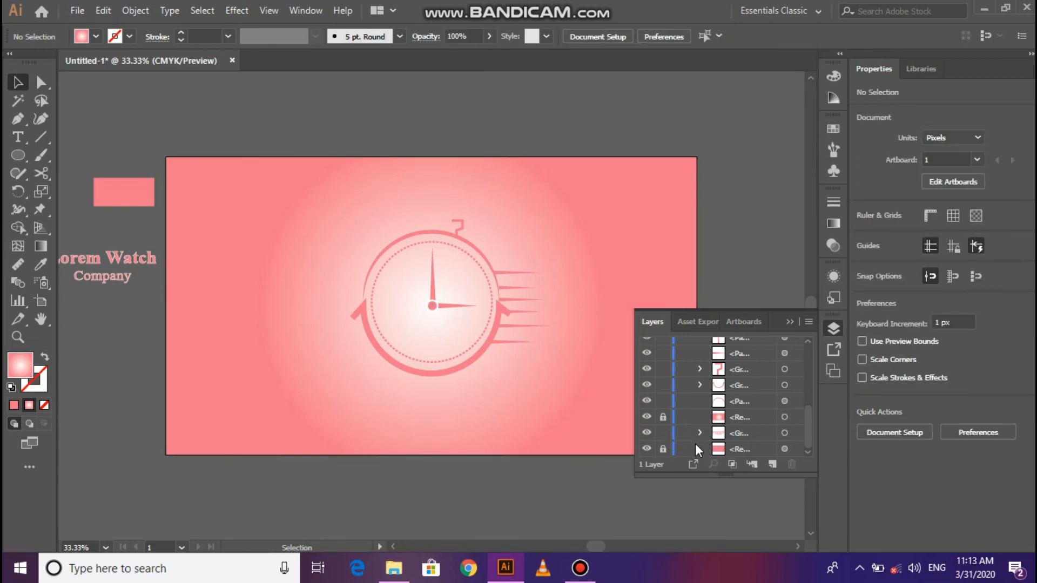
pyautogui.click(785, 450)
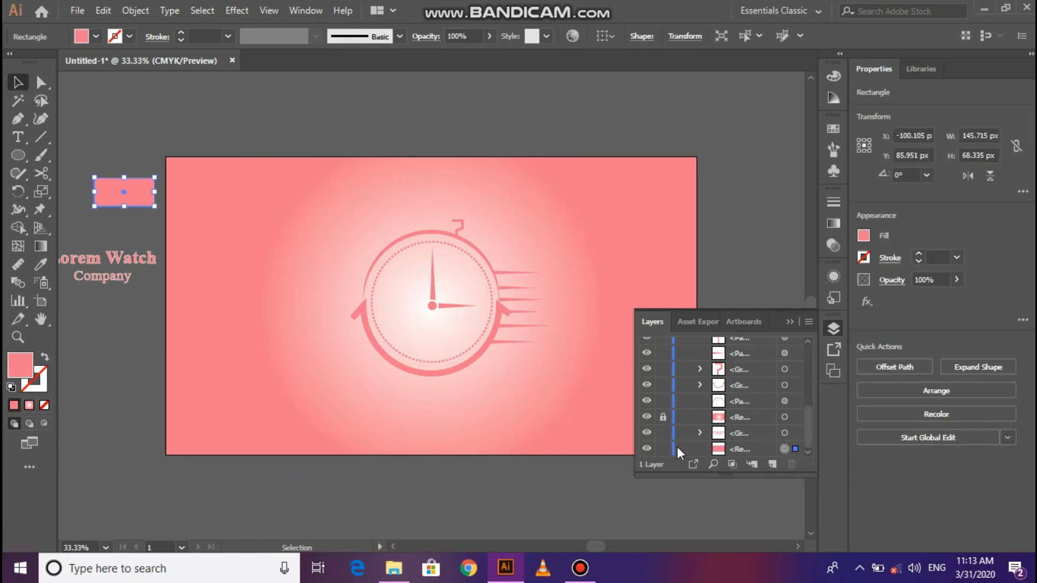
pyautogui.click(663, 450)
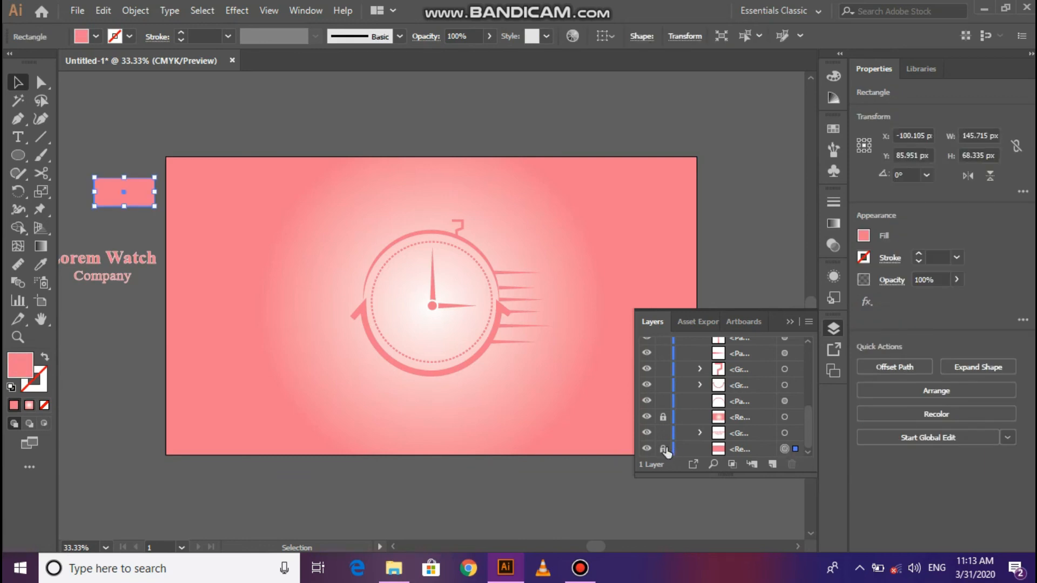
# Group all the watch parts, move the group up and scale it down to about 401 × 313 px.
pyautogui.click(789, 322)
pyautogui.moveTo(314, 221); pyautogui.dragTo(557, 394)
pyautogui.rightClick(484, 355)
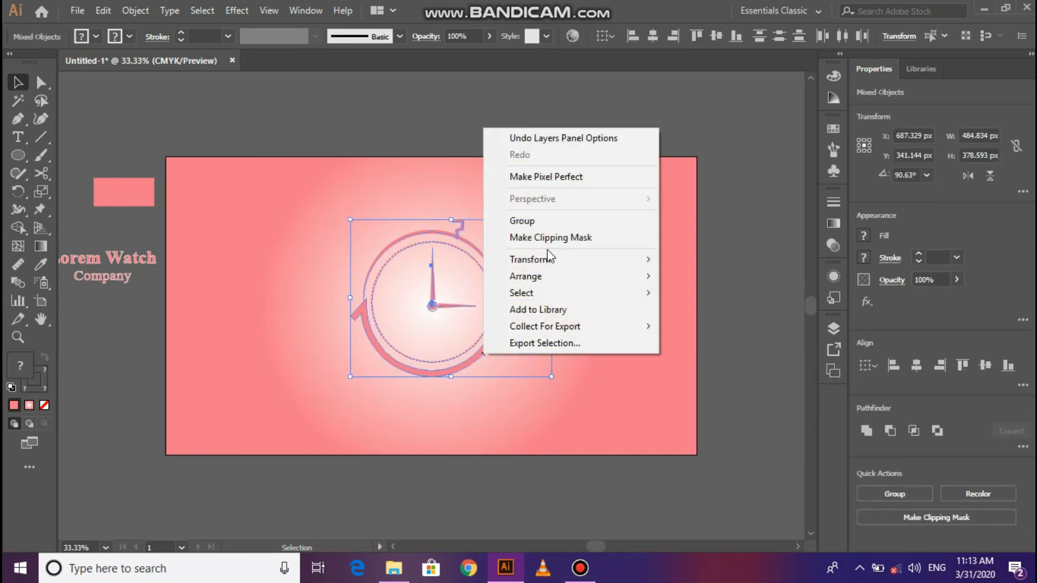
pyautogui.click(540, 221)
pyautogui.moveTo(489, 349); pyautogui.dragTo(491, 321)
pyautogui.moveTo(553, 356); pyautogui.dragTo(535, 342)
# Ungroup the scaled watch drawing and deselect its parts.
pyautogui.rightClick(456, 346)
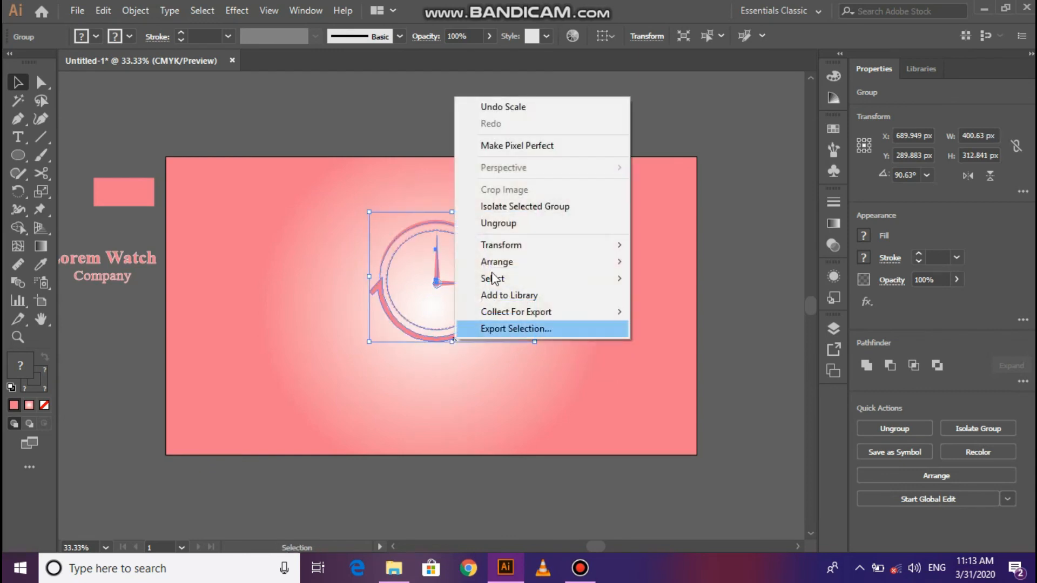
pyautogui.click(500, 222)
pyautogui.click(472, 370)
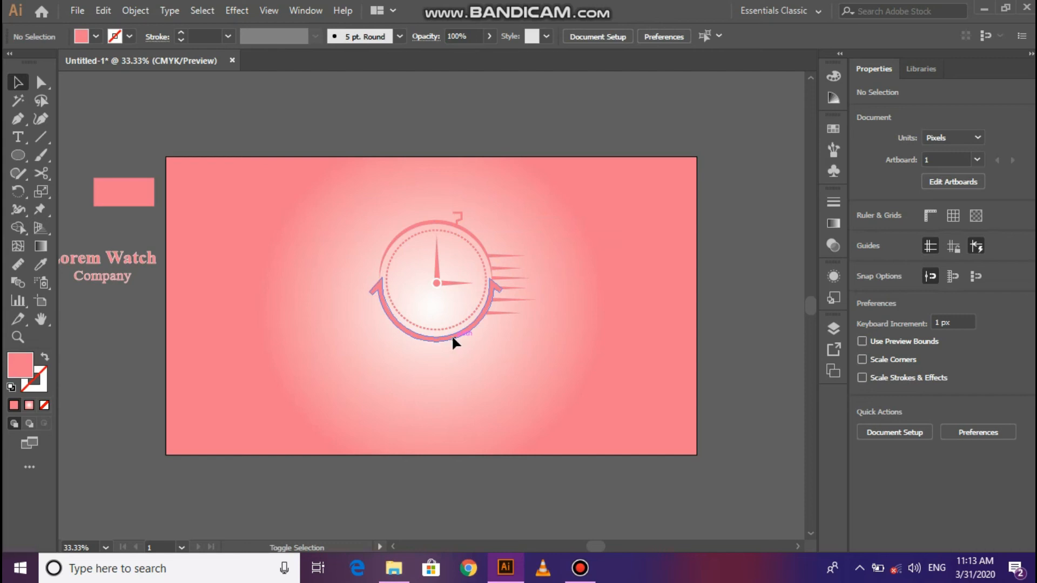
# Try to apply a white stroke to the lower arc, upper arc and speed lines without expanding them.
pyautogui.click(452, 335)
pyautogui.keyDown('shift'); pyautogui.click(452, 225); pyautogui.keyUp('shift')
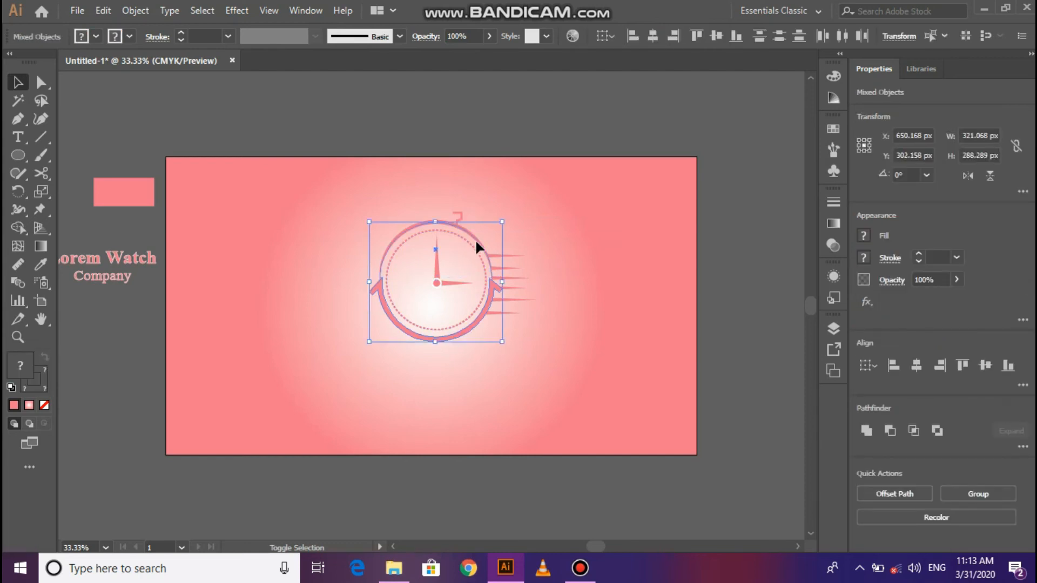
pyautogui.keyDown('shift'); pyautogui.click(510, 319); pyautogui.keyUp('shift')
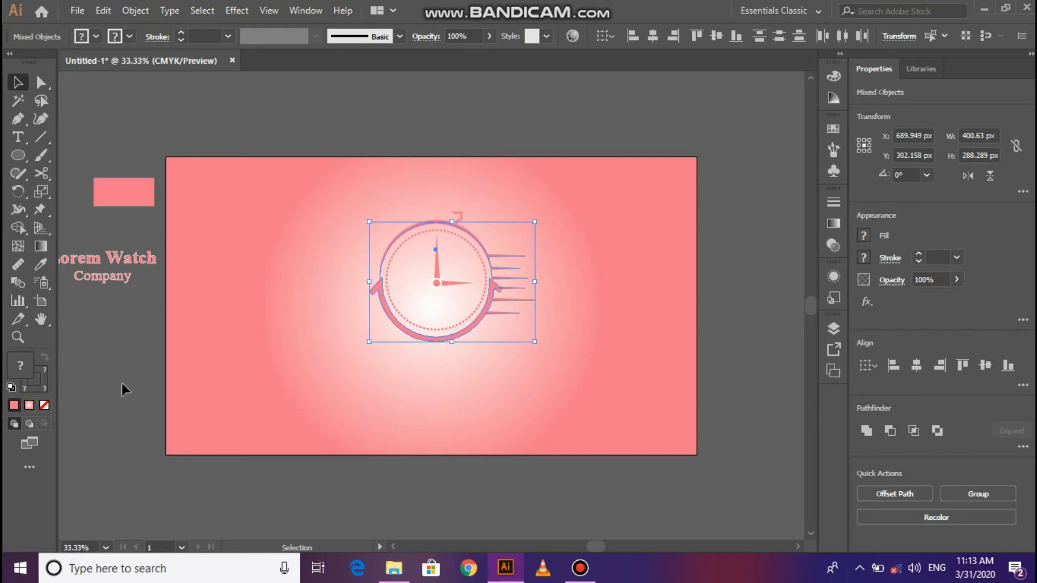
pyautogui.doubleClick(30, 387)
pyautogui.moveTo(499, 238); pyautogui.dragTo(490, 212)
pyautogui.click(835, 219)
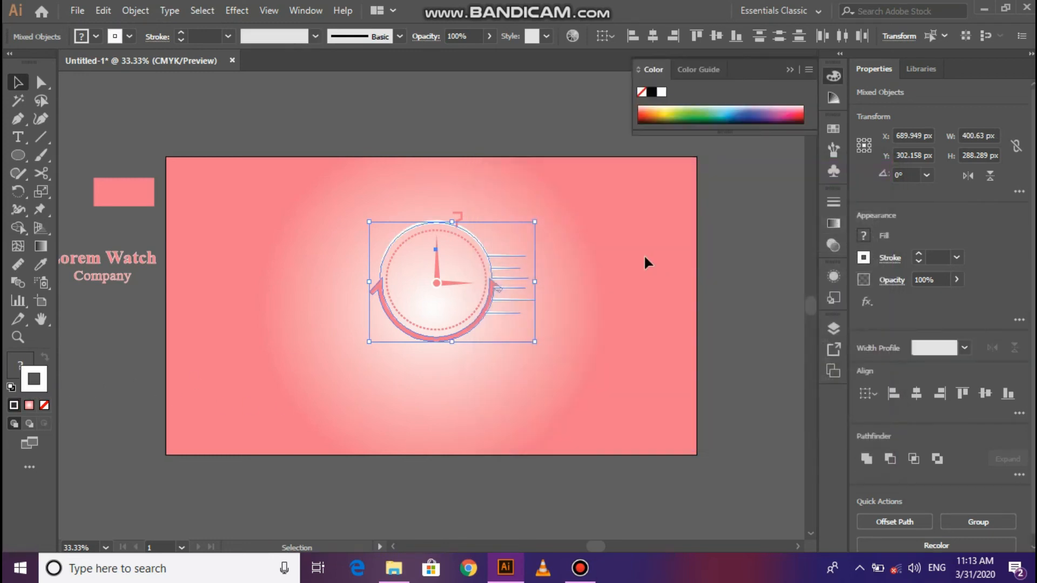
pyautogui.click(643, 254)
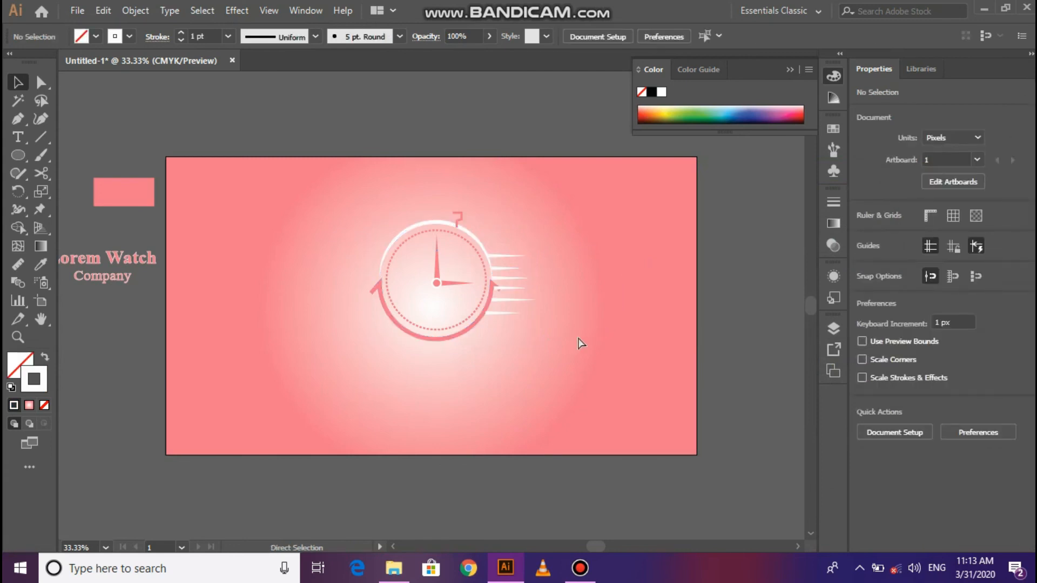
pyautogui.hotkey('ctrl', 'z')
pyautogui.click(471, 378)
# Expand the appearance of the upper arc and the six speed lines into filled shapes.
pyautogui.click(408, 229)
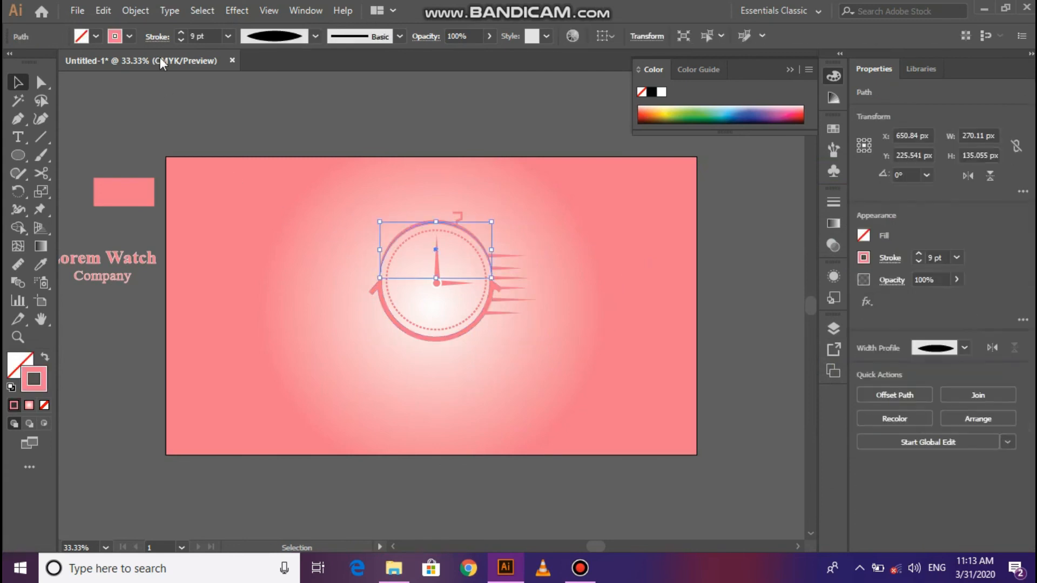
pyautogui.click(149, 11)
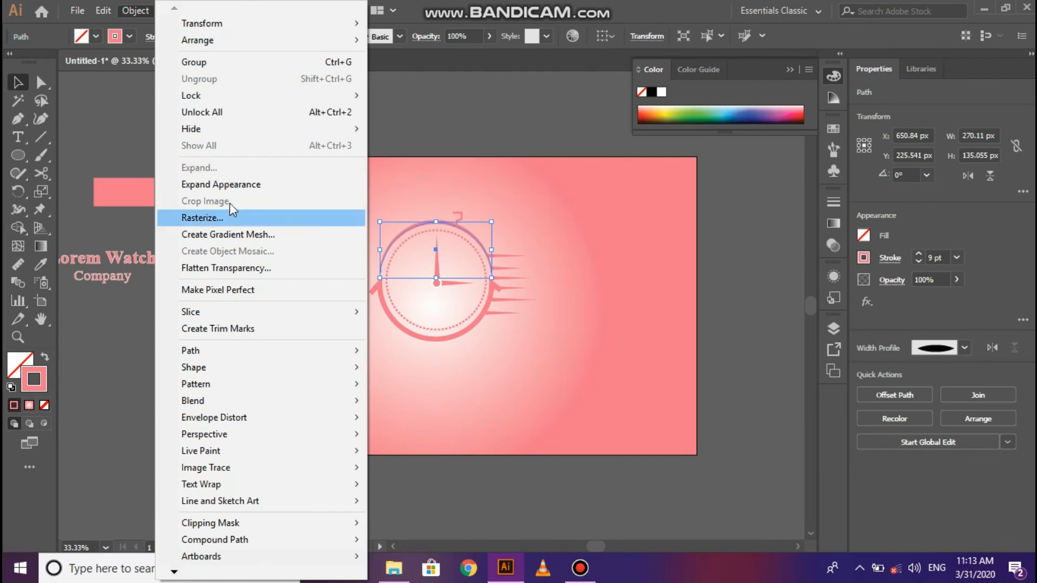
pyautogui.click(238, 185)
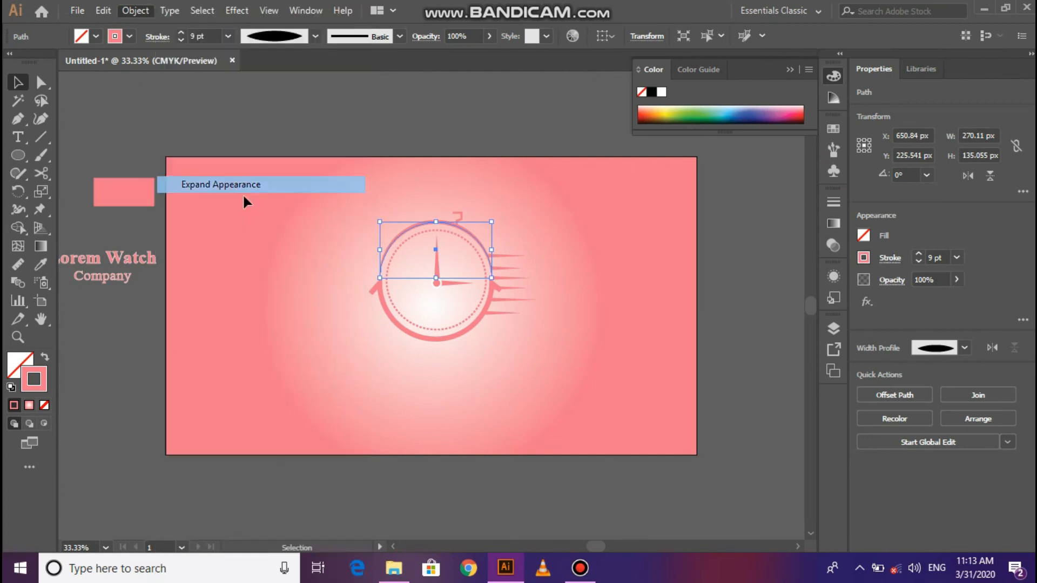
pyautogui.keyDown('shift'); pyautogui.click(408, 335); pyautogui.keyUp('shift')
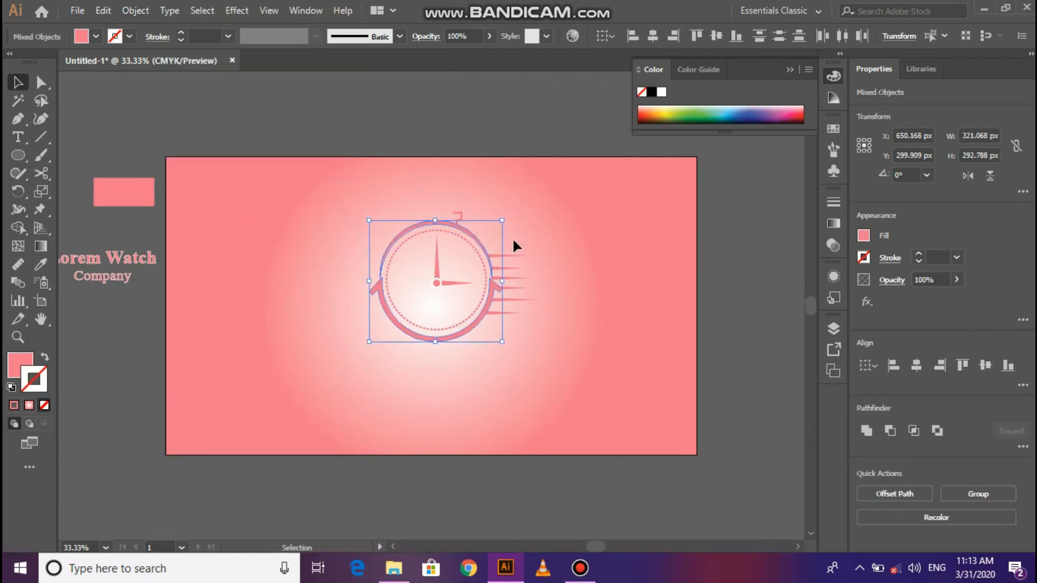
pyautogui.keyDown('shift'); pyautogui.click(378, 266); pyautogui.keyUp('shift')
pyautogui.click(141, 15)
pyautogui.click(205, 185)
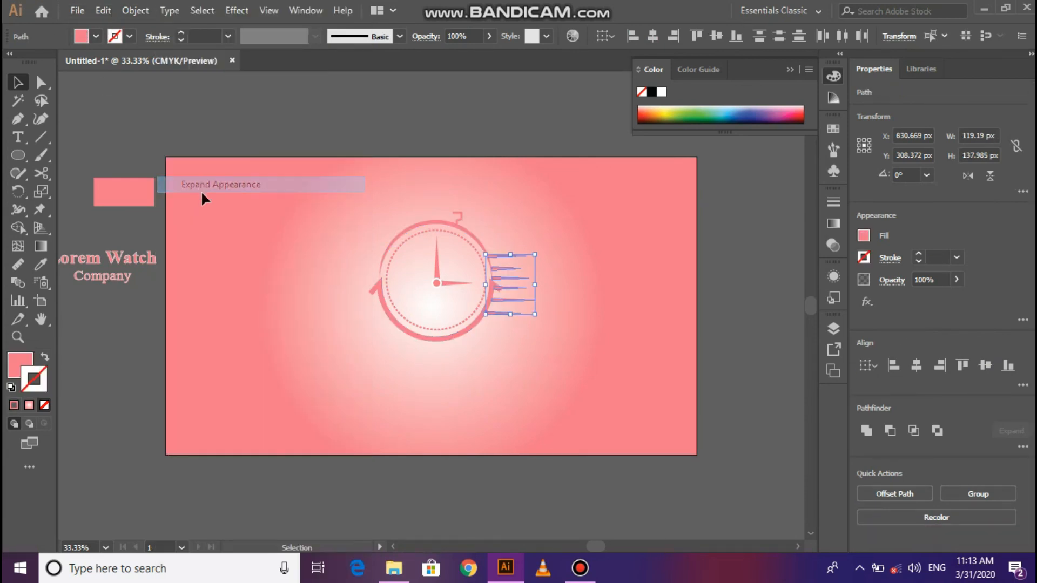
# Give the upper arc, lower arc and expanded speed lines a white FFFFFF 1 pt stroke.
pyautogui.keyDown('shift'); pyautogui.click(408, 239); pyautogui.keyUp('shift')
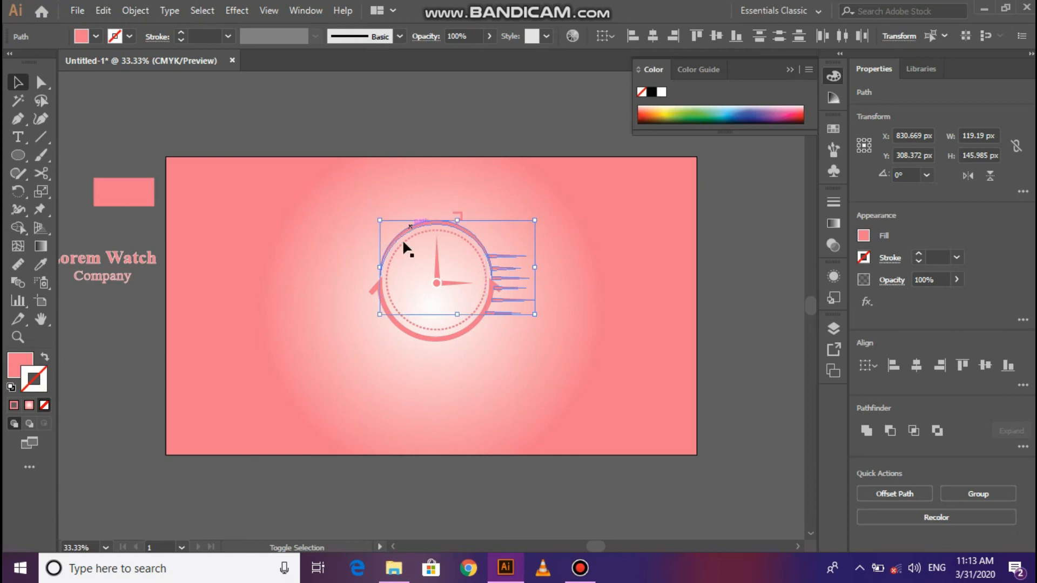
pyautogui.keyDown('shift'); pyautogui.click(398, 329); pyautogui.keyUp('shift')
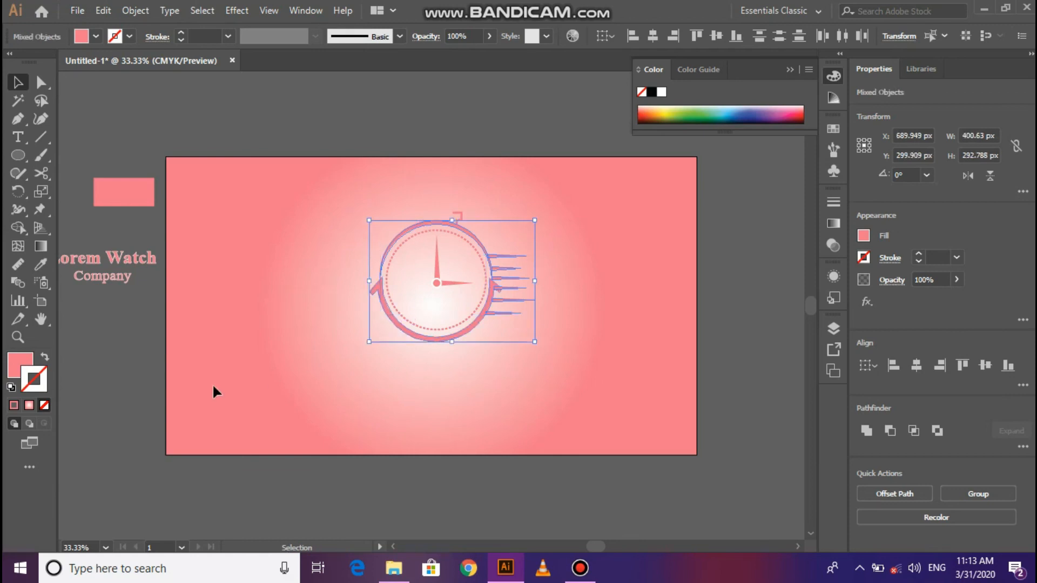
pyautogui.doubleClick(43, 384)
pyautogui.write('ffffff')
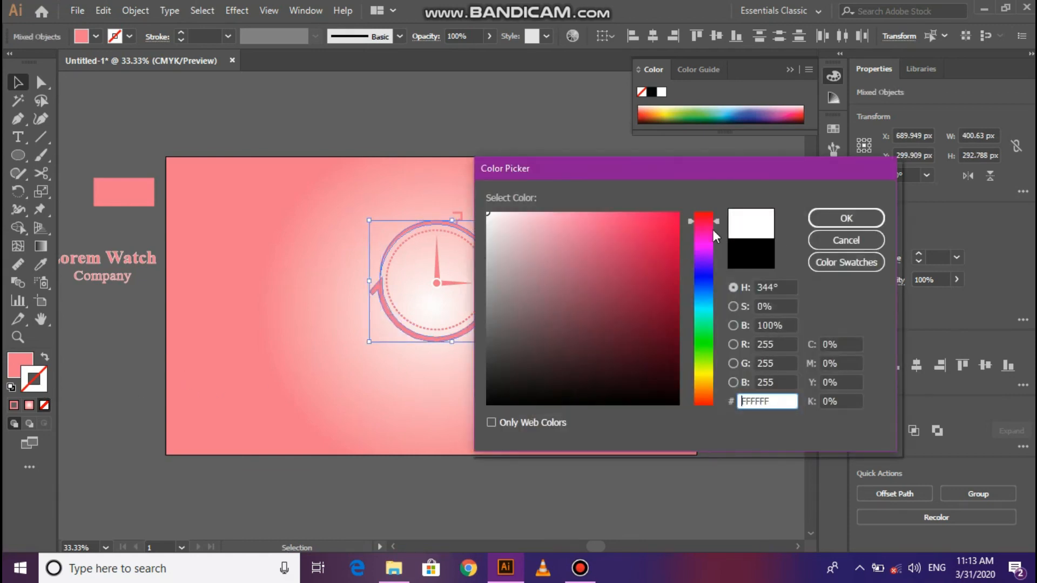
pyautogui.click(828, 216)
pyautogui.click(635, 242)
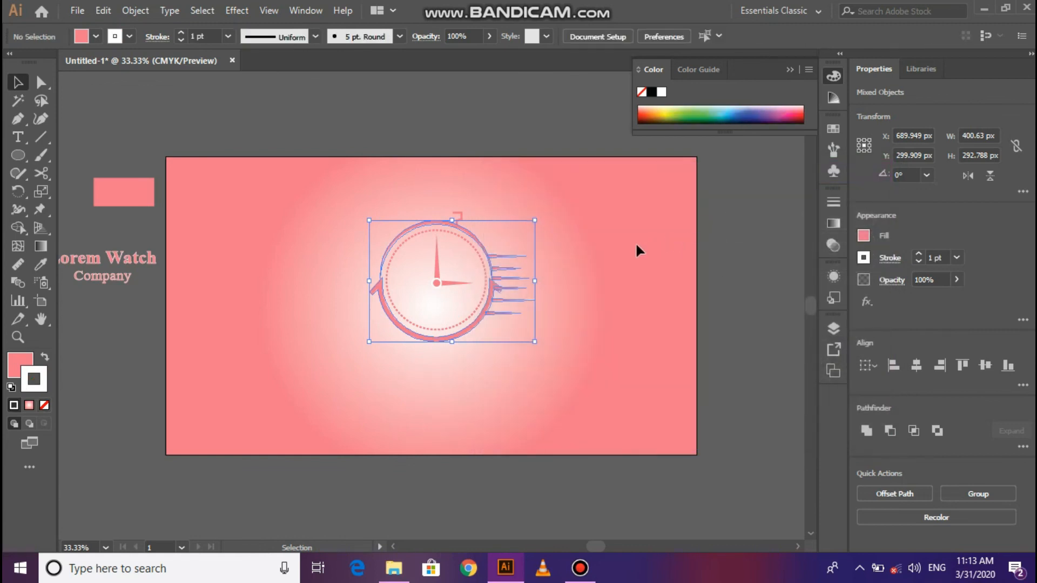
# Set the white stroke of the lower arc with its hooked ends to 3 pt.
pyautogui.click(417, 337)
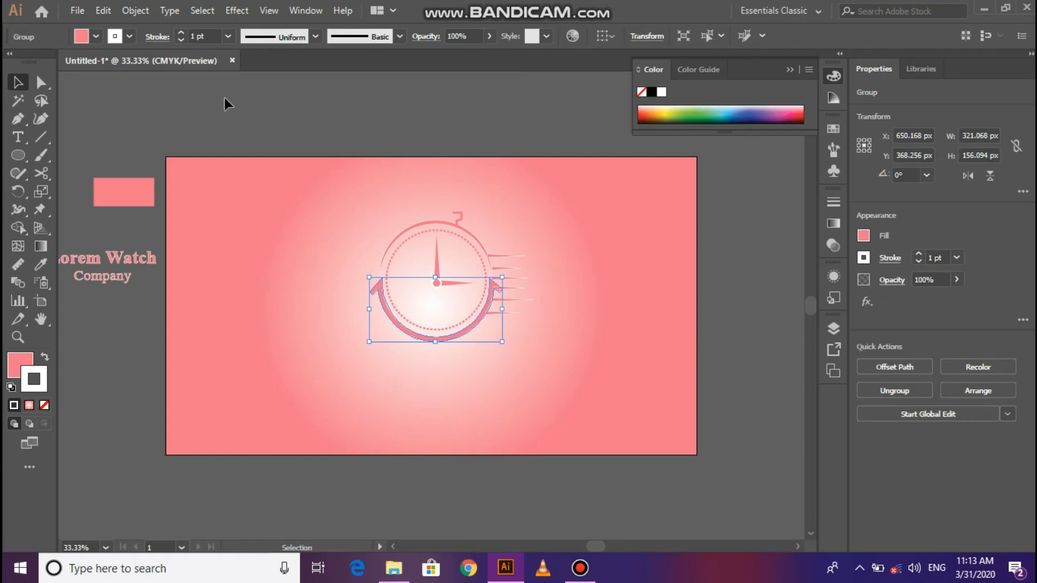
pyautogui.click(275, 178)
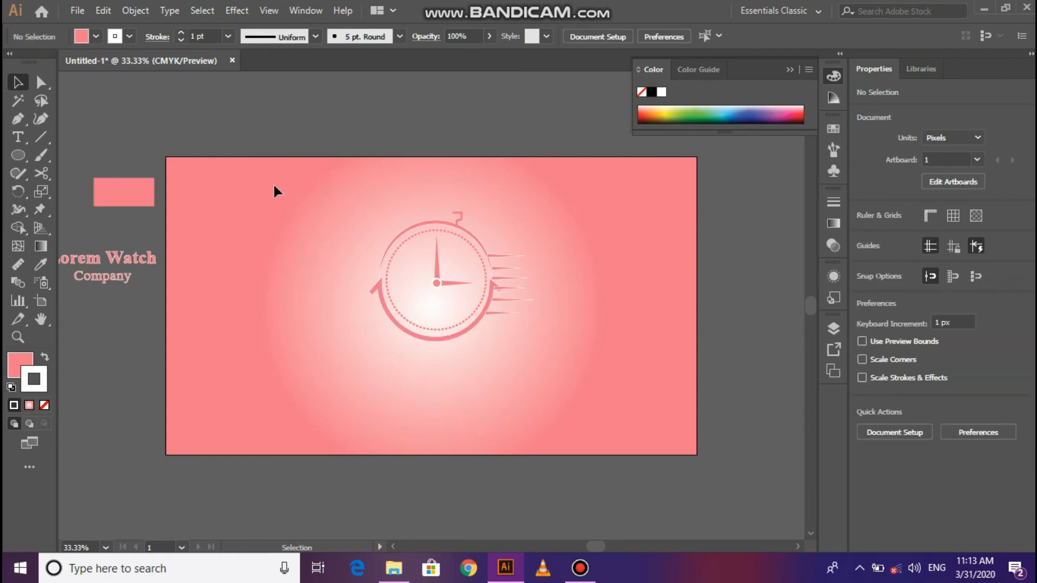
pyautogui.click(377, 299)
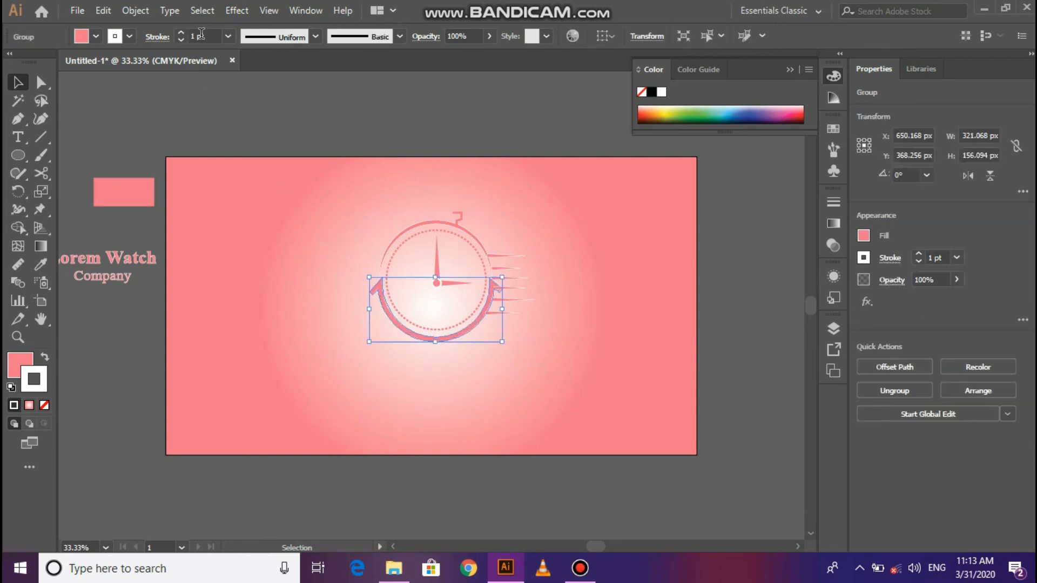
pyautogui.click(182, 33)
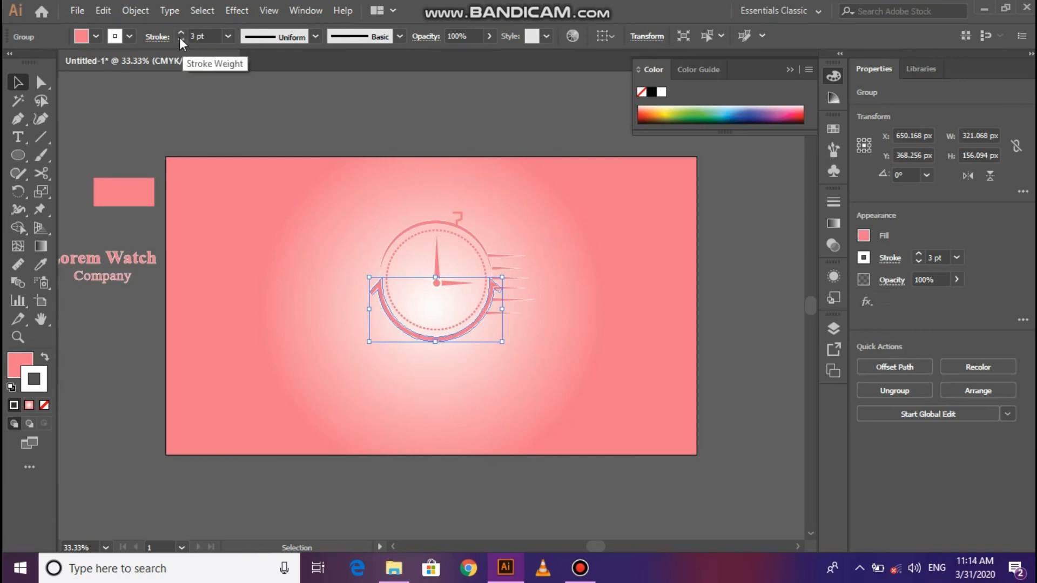
pyautogui.click(242, 165)
# Try a 2 pt white stroke on the upper arc and set it back to 1 pt.
pyautogui.moveTo(404, 223); pyautogui.dragTo(416, 231)
pyautogui.click(182, 33)
pyautogui.click(276, 186)
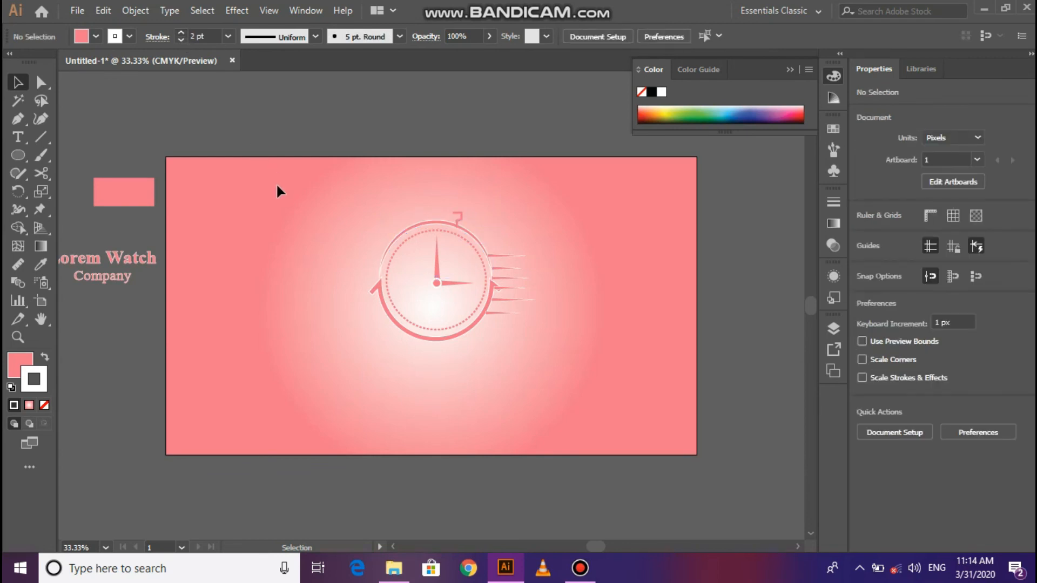
pyautogui.click(420, 227)
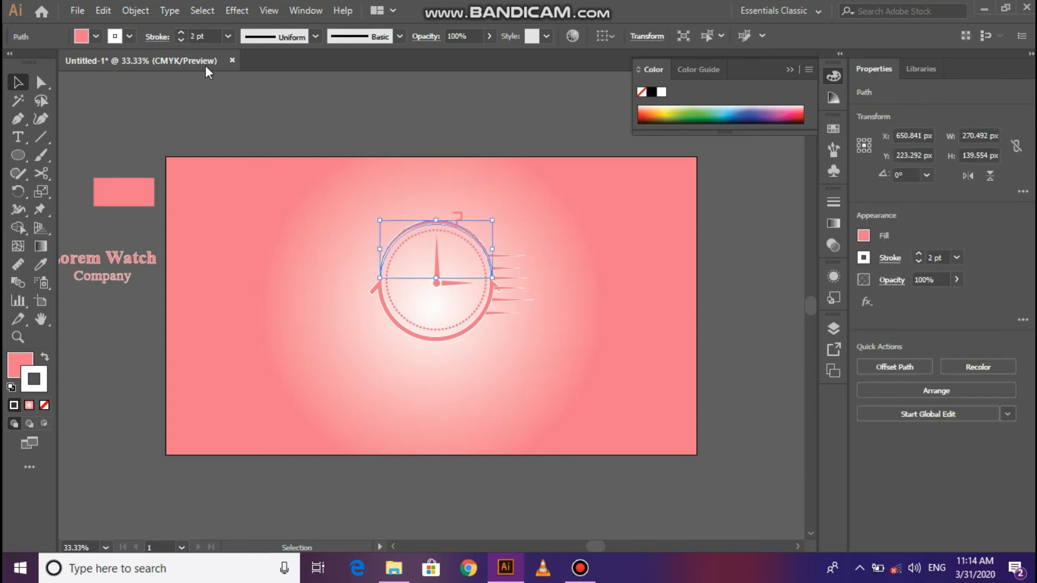
pyautogui.click(257, 216)
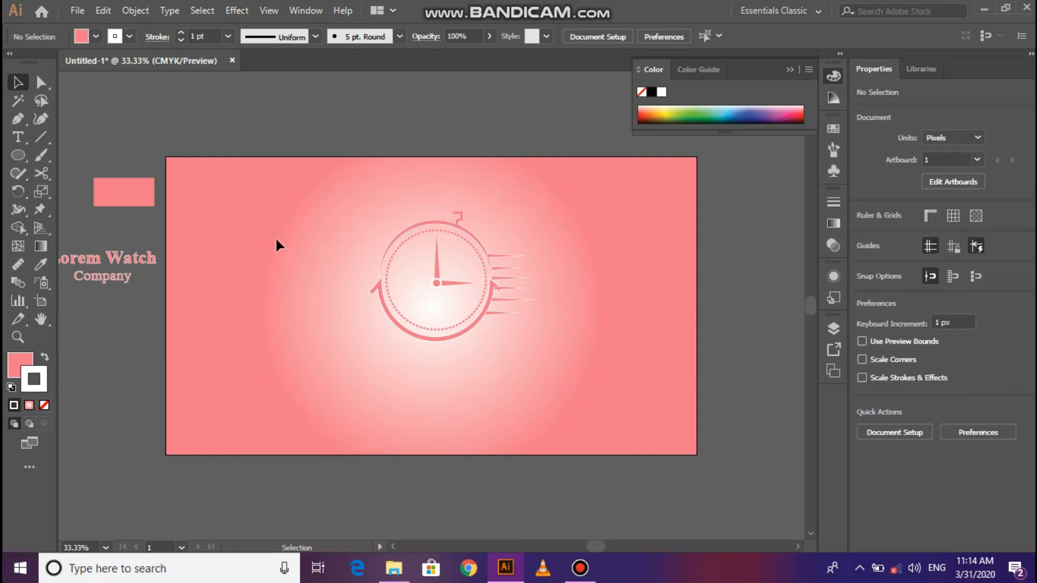
# Remove the white stroke from the six speed lines beside the watch.
pyautogui.moveTo(521, 254); pyautogui.dragTo(510, 319)
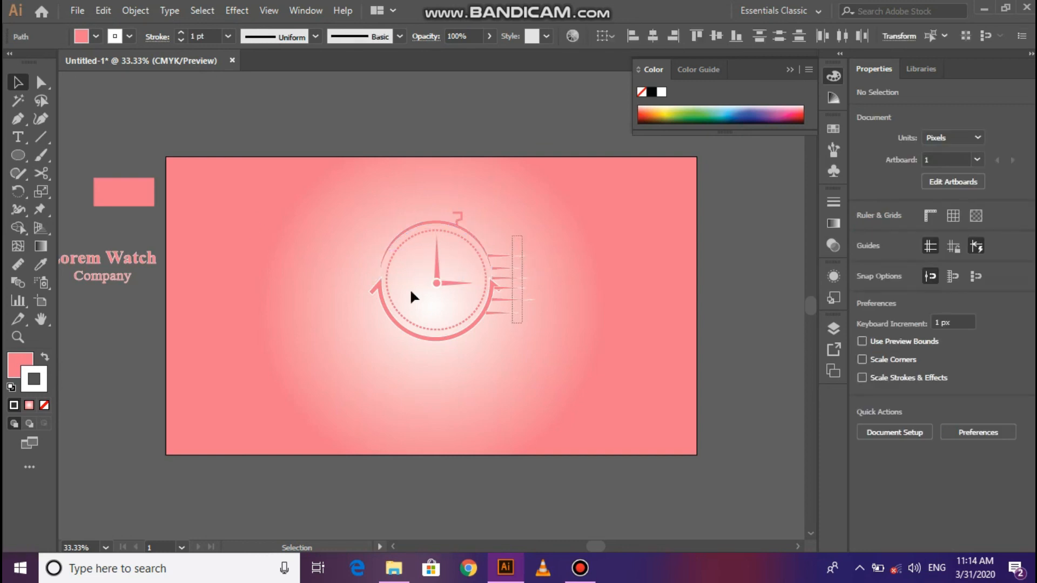
pyautogui.click(45, 405)
pyautogui.click(215, 375)
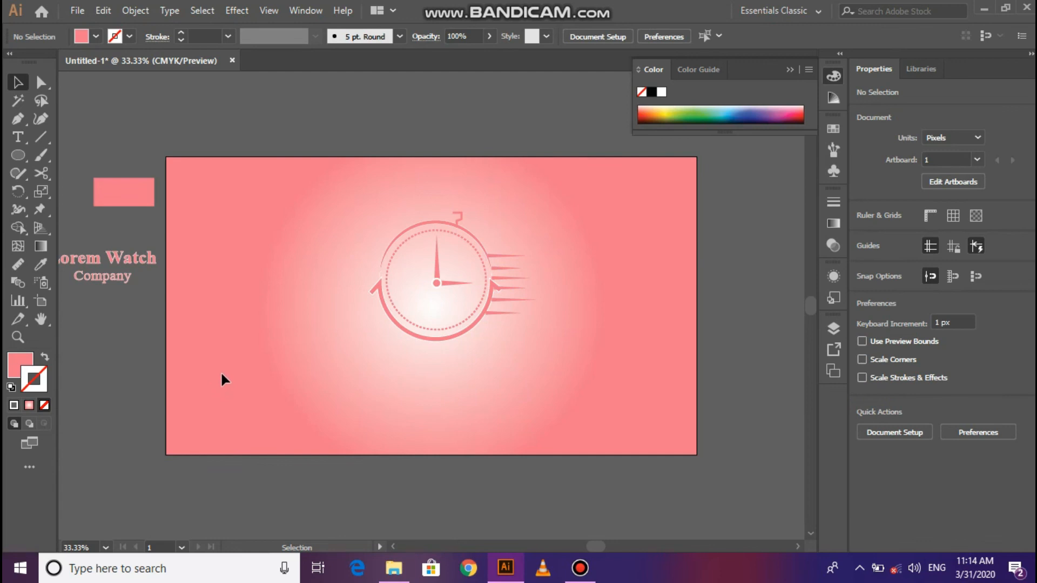
# Move the "Lorem Watch Company" text group onto the artboard below the watch and bring it to the front.
pyautogui.click(111, 268)
pyautogui.moveTo(111, 268); pyautogui.dragTo(452, 358)
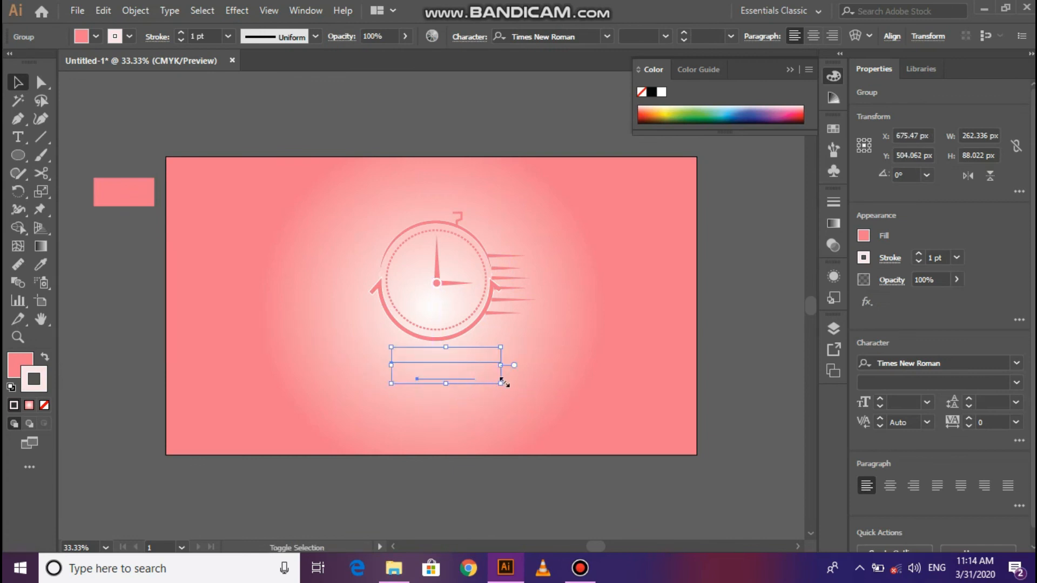
pyautogui.rightClick(487, 376)
pyautogui.moveTo(657, 301)
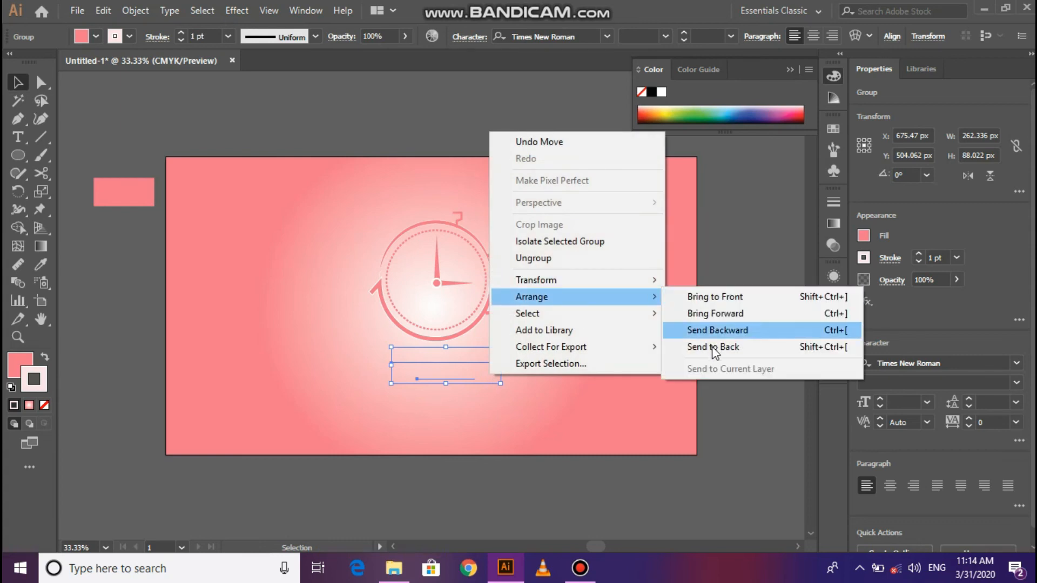
pyautogui.click(702, 297)
pyautogui.click(633, 302)
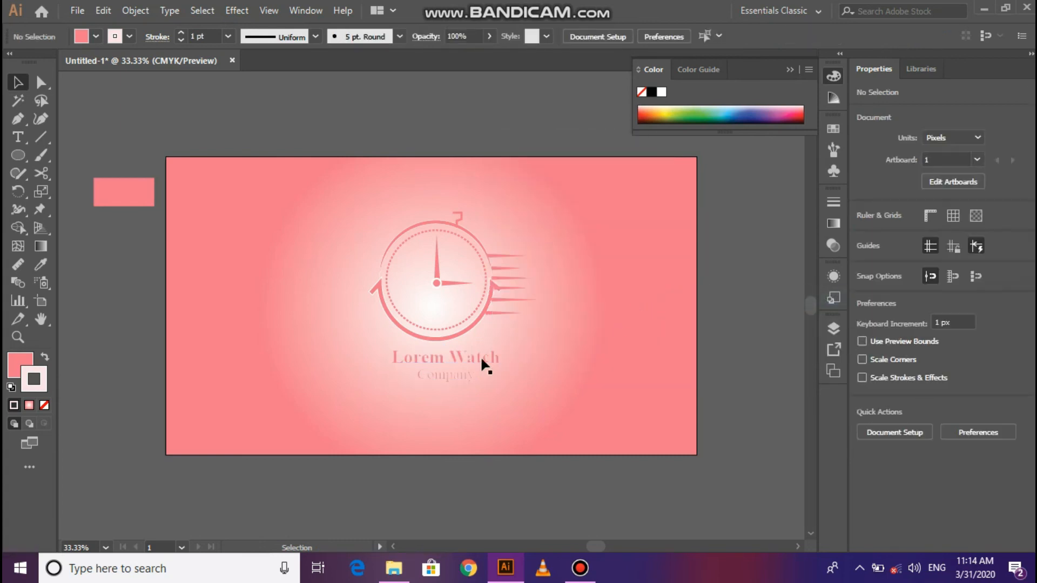
# Enlarge the "Lorem Watch Company" text to about 430 × 144 px and shift it slightly down beneath the watch.
pyautogui.click(494, 379)
pyautogui.moveTo(501, 381); pyautogui.dragTo(540, 394)
pyautogui.click(590, 333)
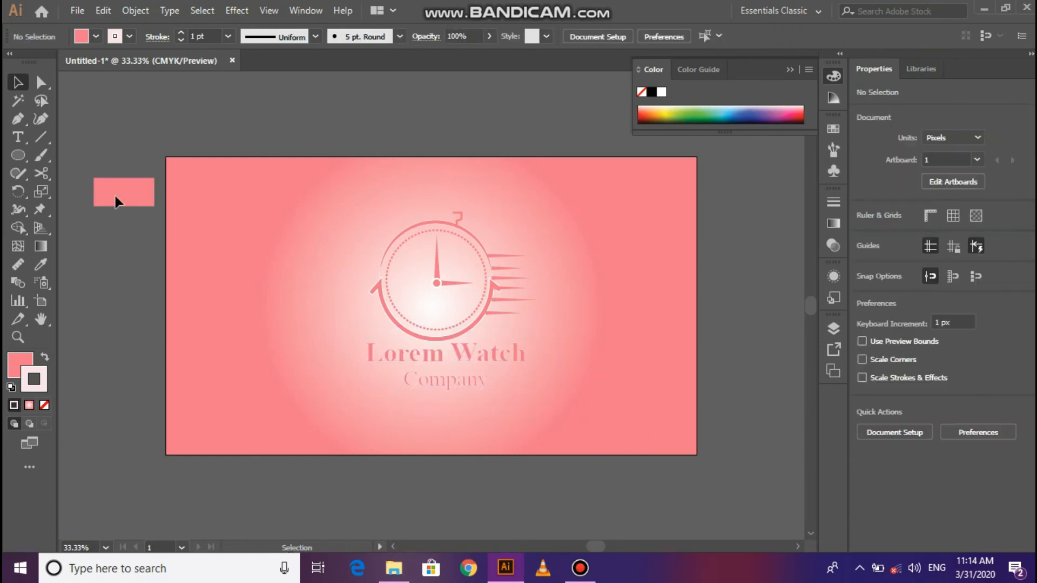
pyautogui.click(427, 358)
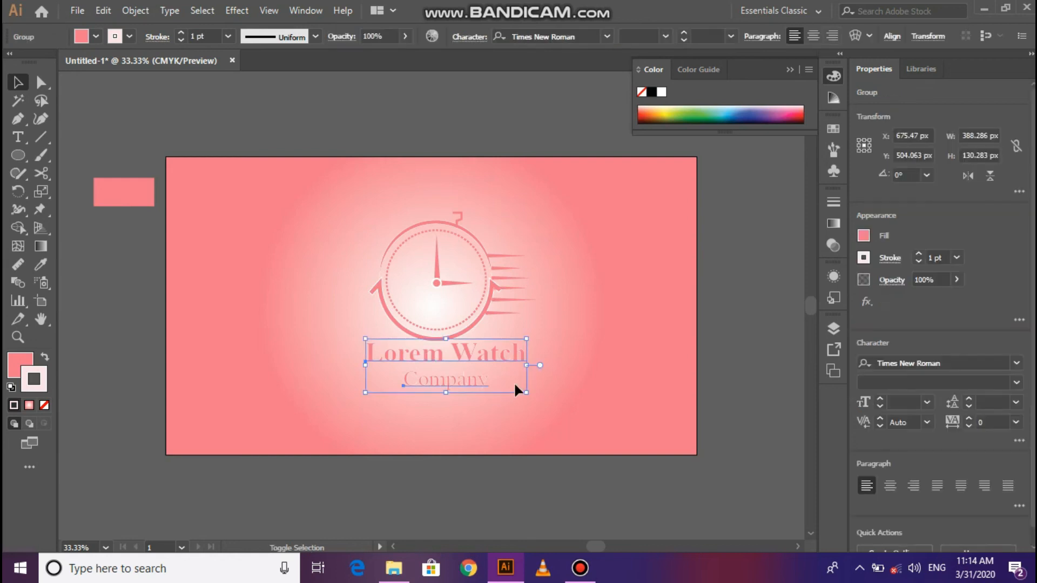
pyautogui.moveTo(528, 396); pyautogui.dragTo(537, 398)
pyautogui.moveTo(487, 352); pyautogui.dragTo(487, 360)
# Try the lighter pink EF899D as the fill of the "Lorem Watch Company" text.
pyautogui.doubleClick(20, 365)
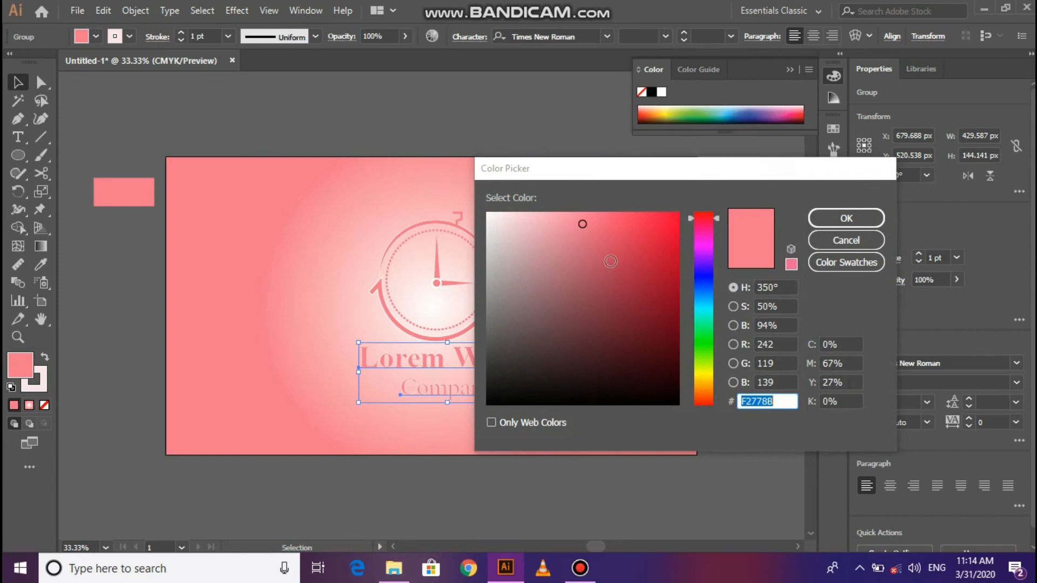
pyautogui.moveTo(588, 231); pyautogui.dragTo(568, 224)
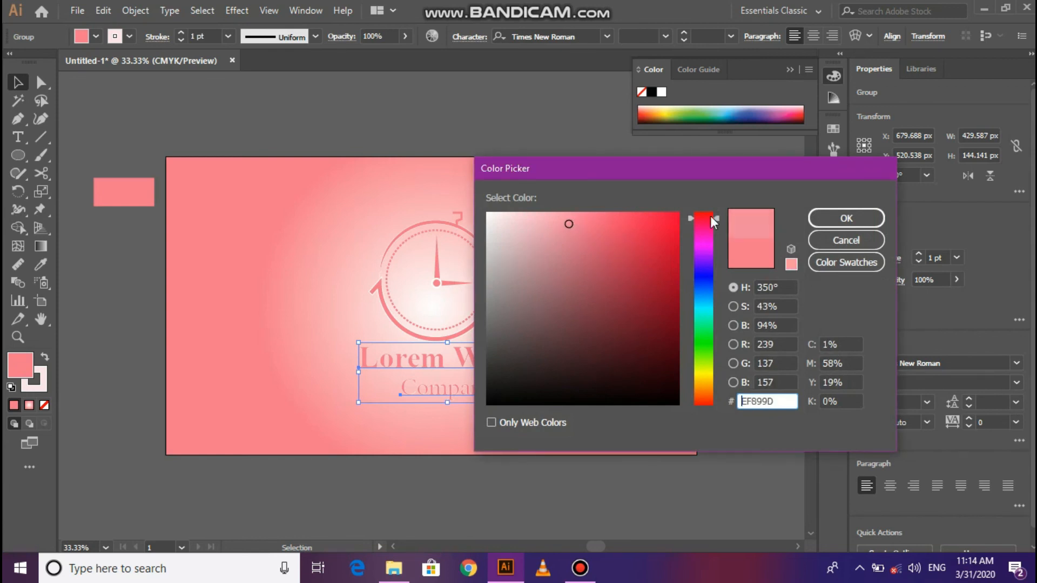
pyautogui.click(847, 218)
pyautogui.click(693, 229)
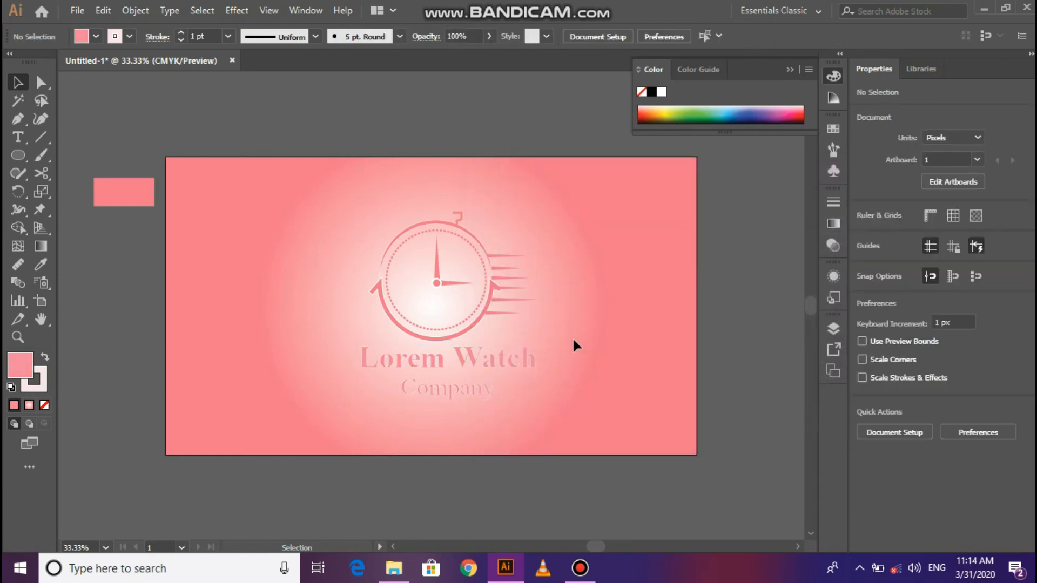
# Fill the "Lorem Watch Company" text with the darker pink CE516F and collapse the floating color controls.
pyautogui.click(508, 357)
pyautogui.doubleClick(20, 365)
pyautogui.moveTo(568, 226); pyautogui.dragTo(606, 249)
pyautogui.click(822, 225)
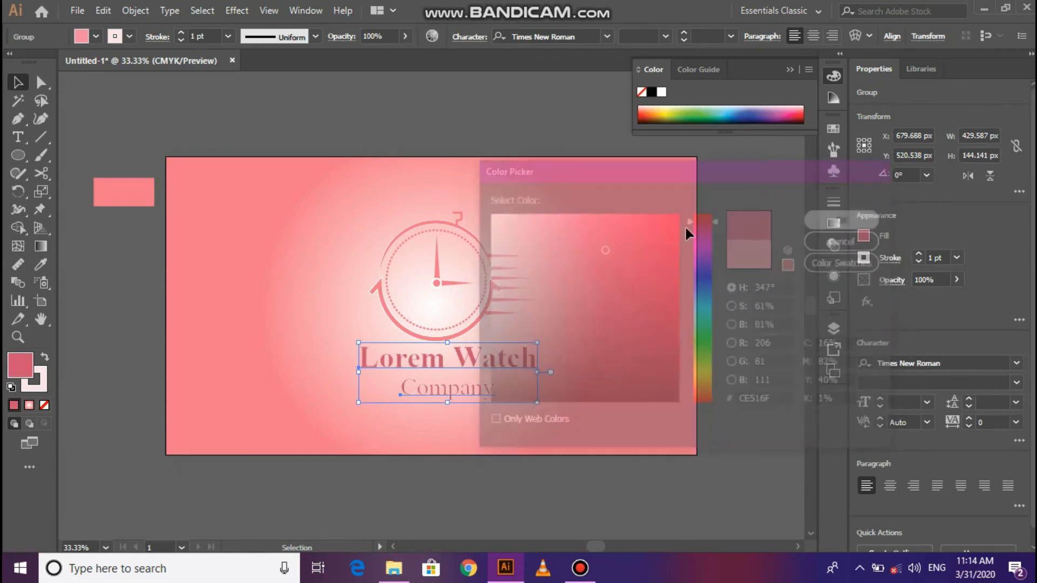
pyautogui.click(660, 228)
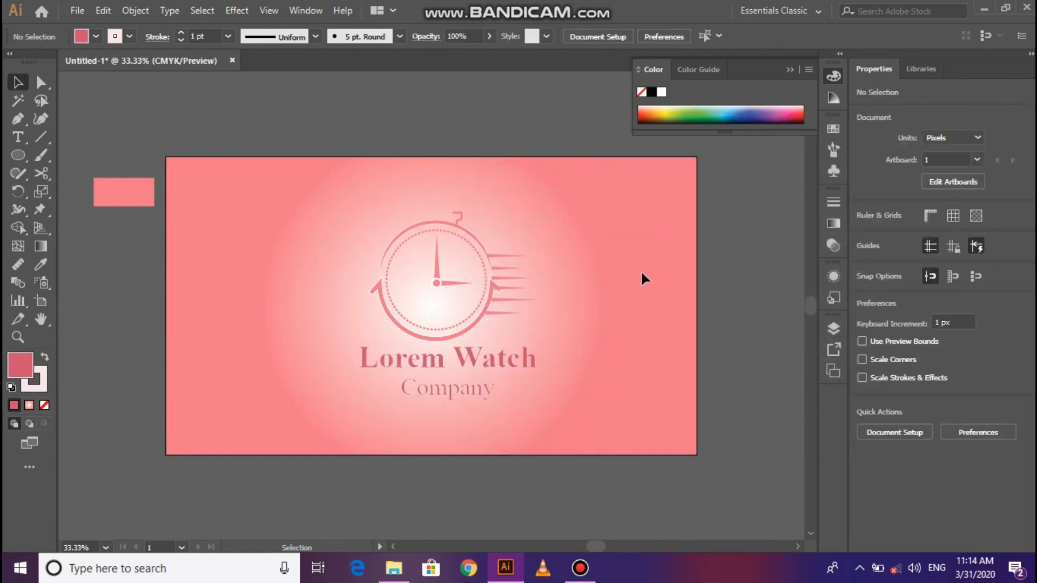
pyautogui.click(793, 68)
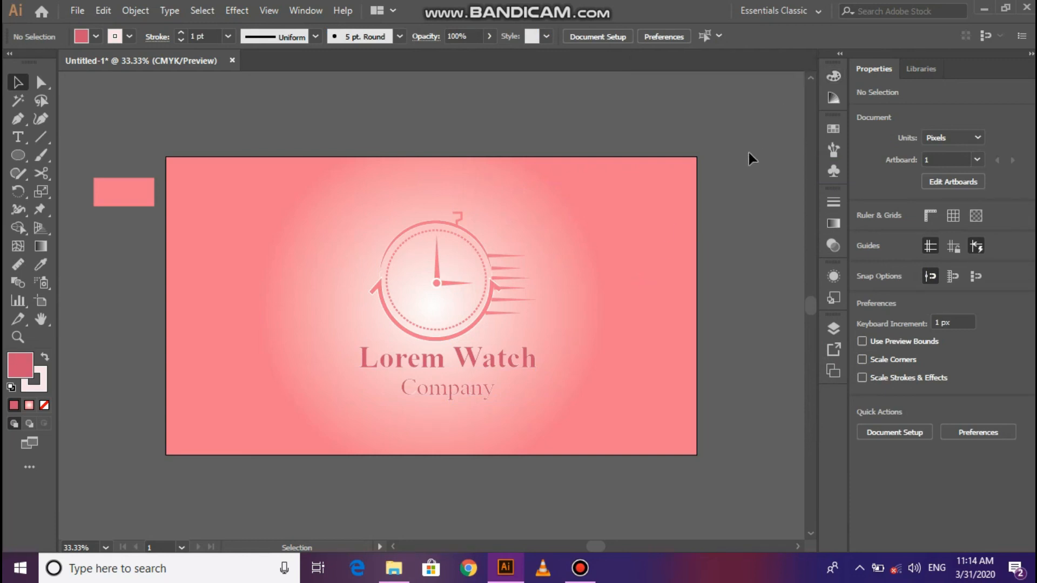